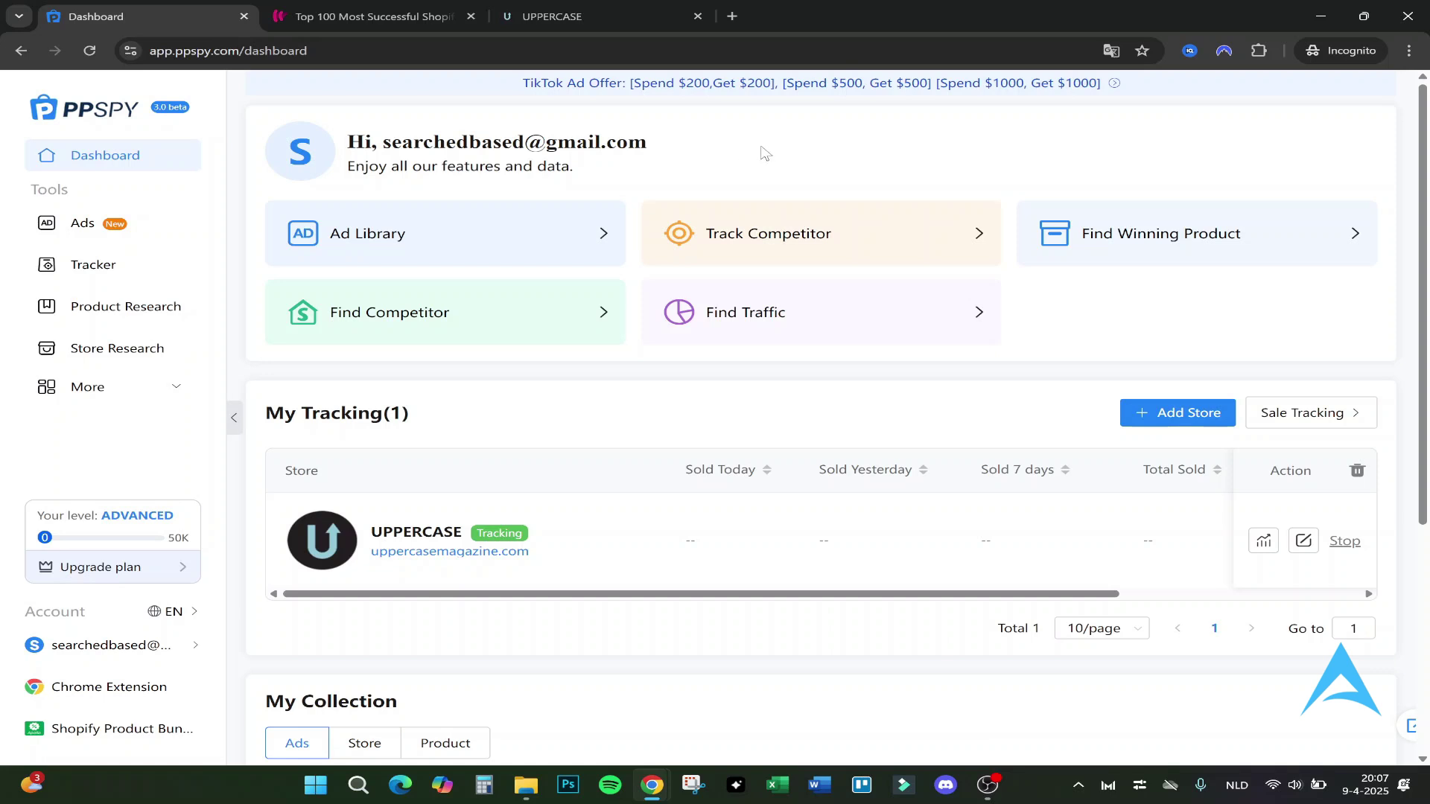
Review the dashboard's My Tracking (UPPERCASE, Tracking) and the empty My Collection sections
scroll(683, 312, "down", 3)
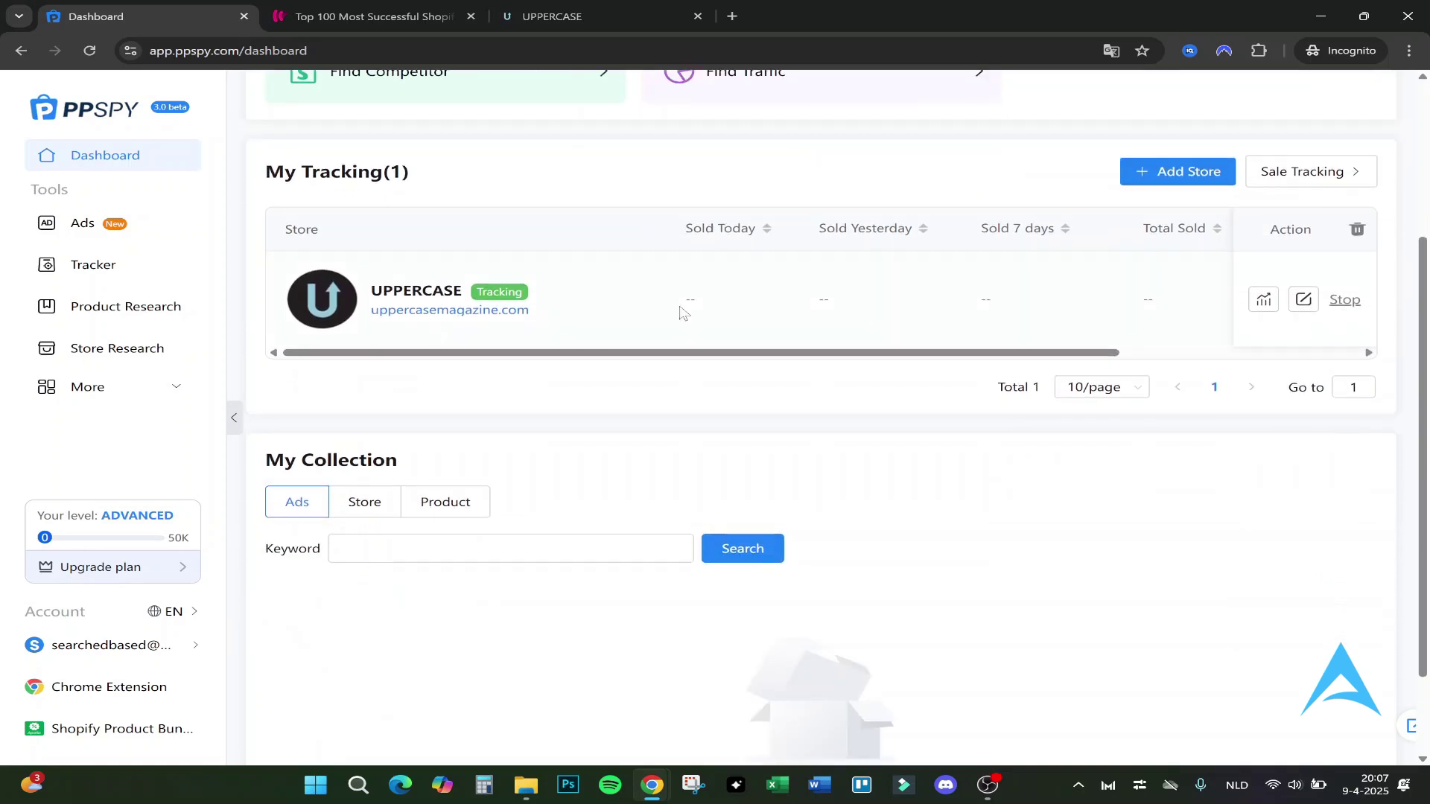
scroll(612, 246, "up", 3)
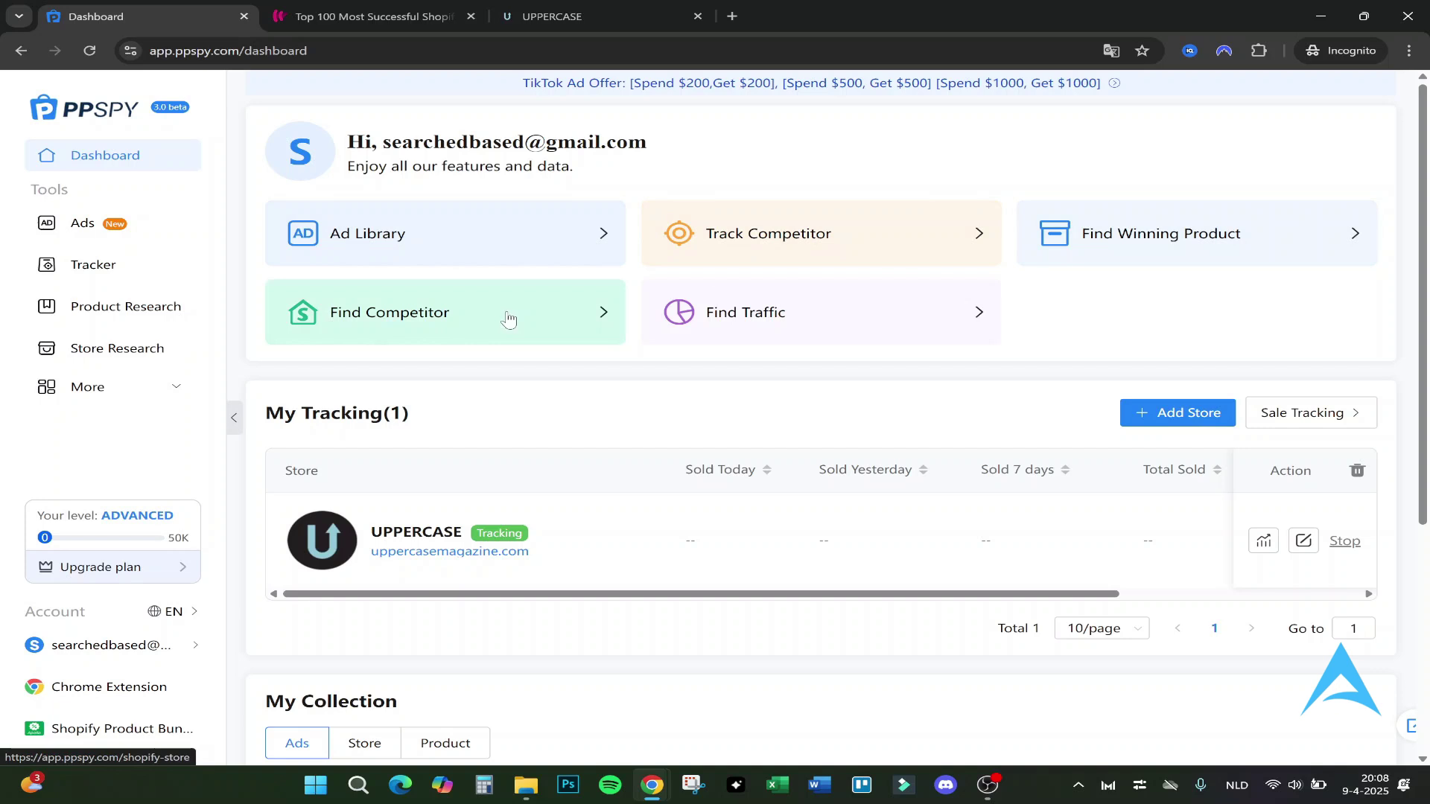
scroll(753, 322, "down", 4)
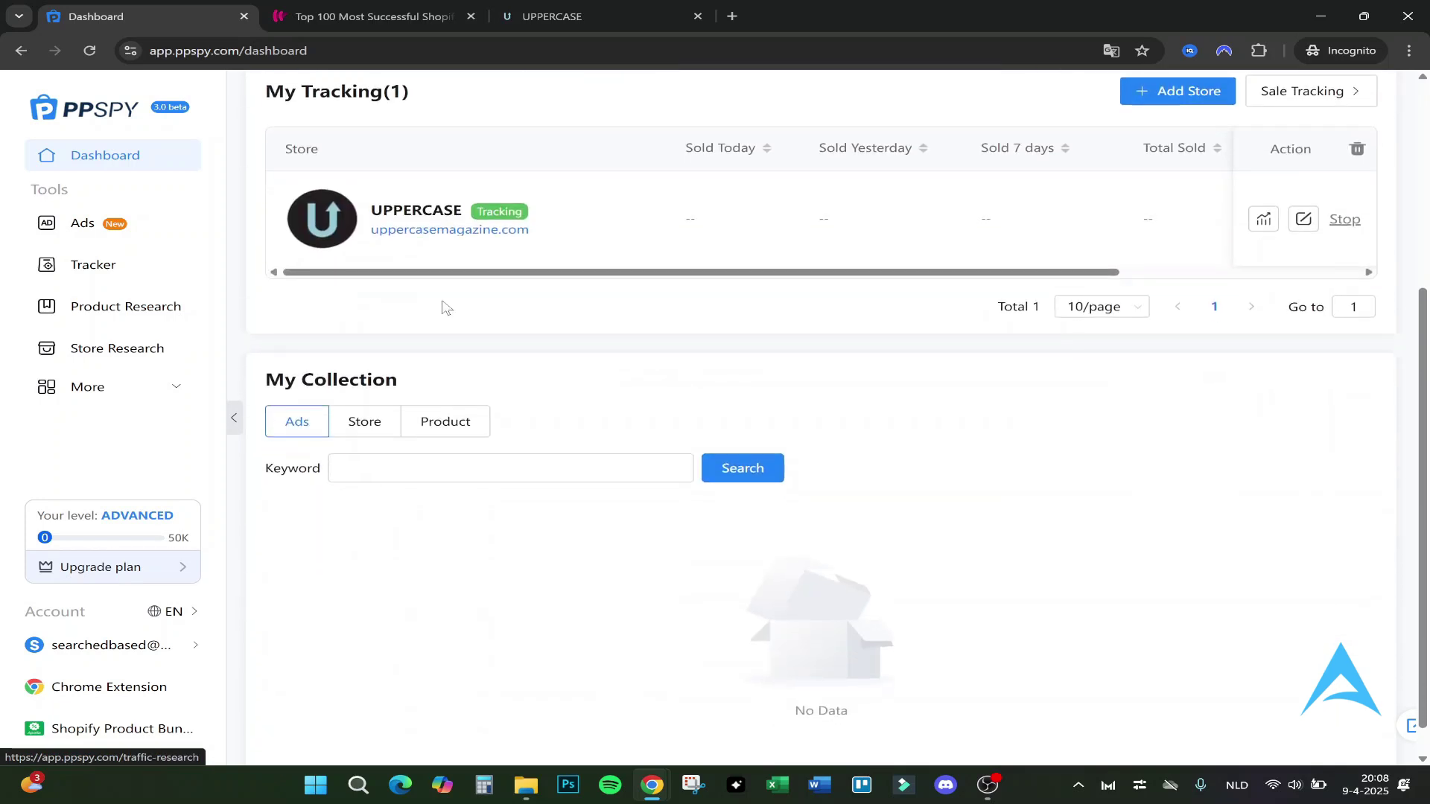
scroll(527, 380, "up", 4)
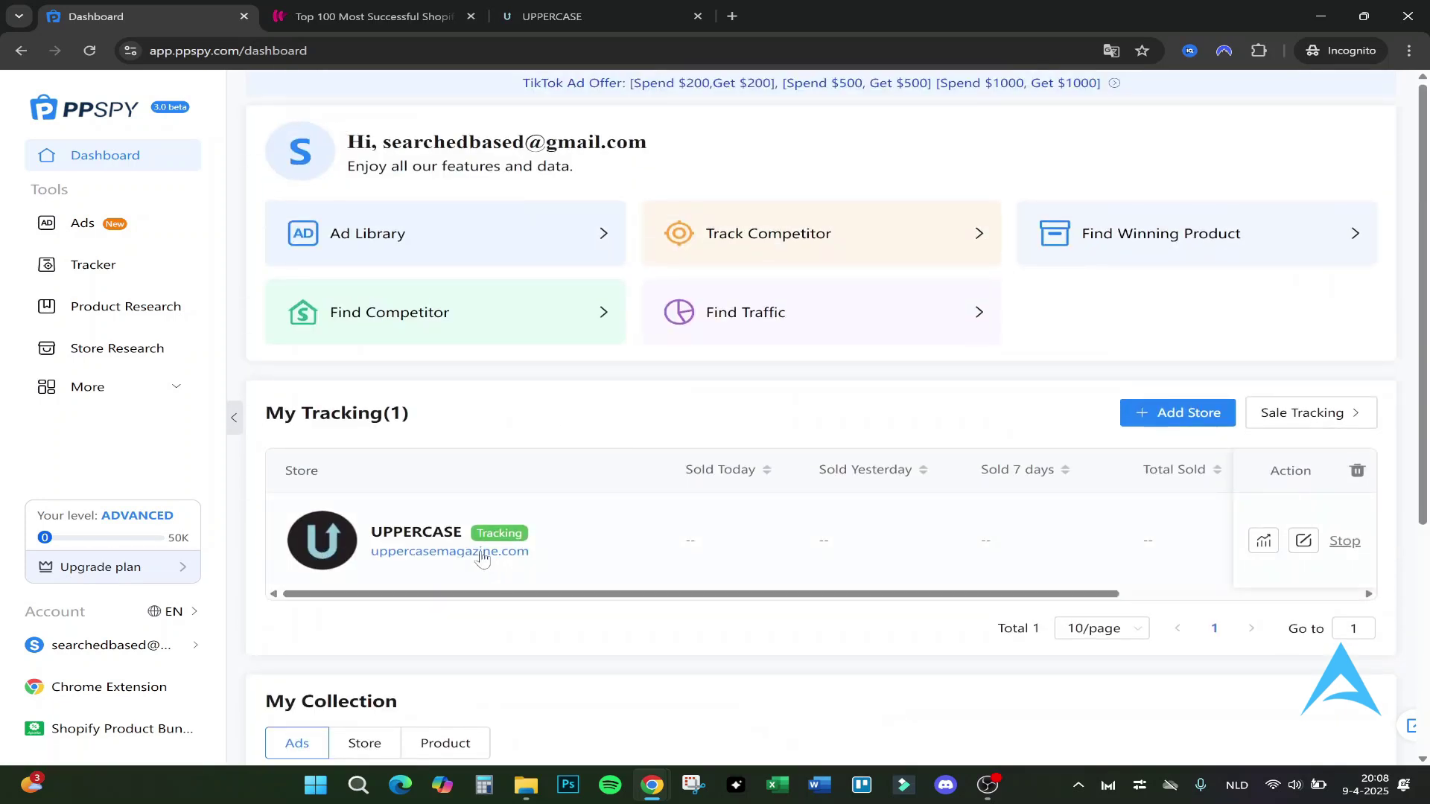
scroll(591, 495, "down", 5)
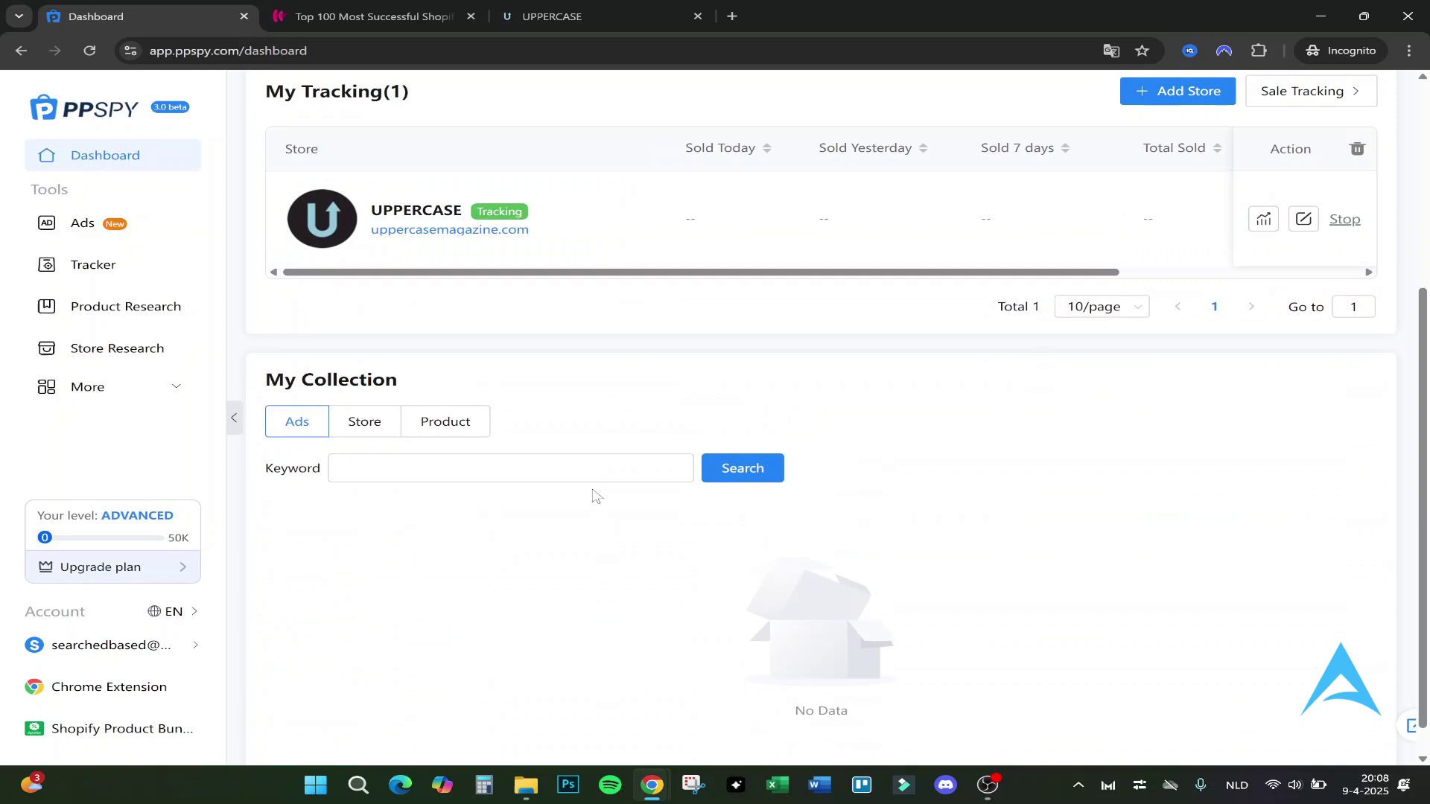
scroll(584, 484, "up", 5)
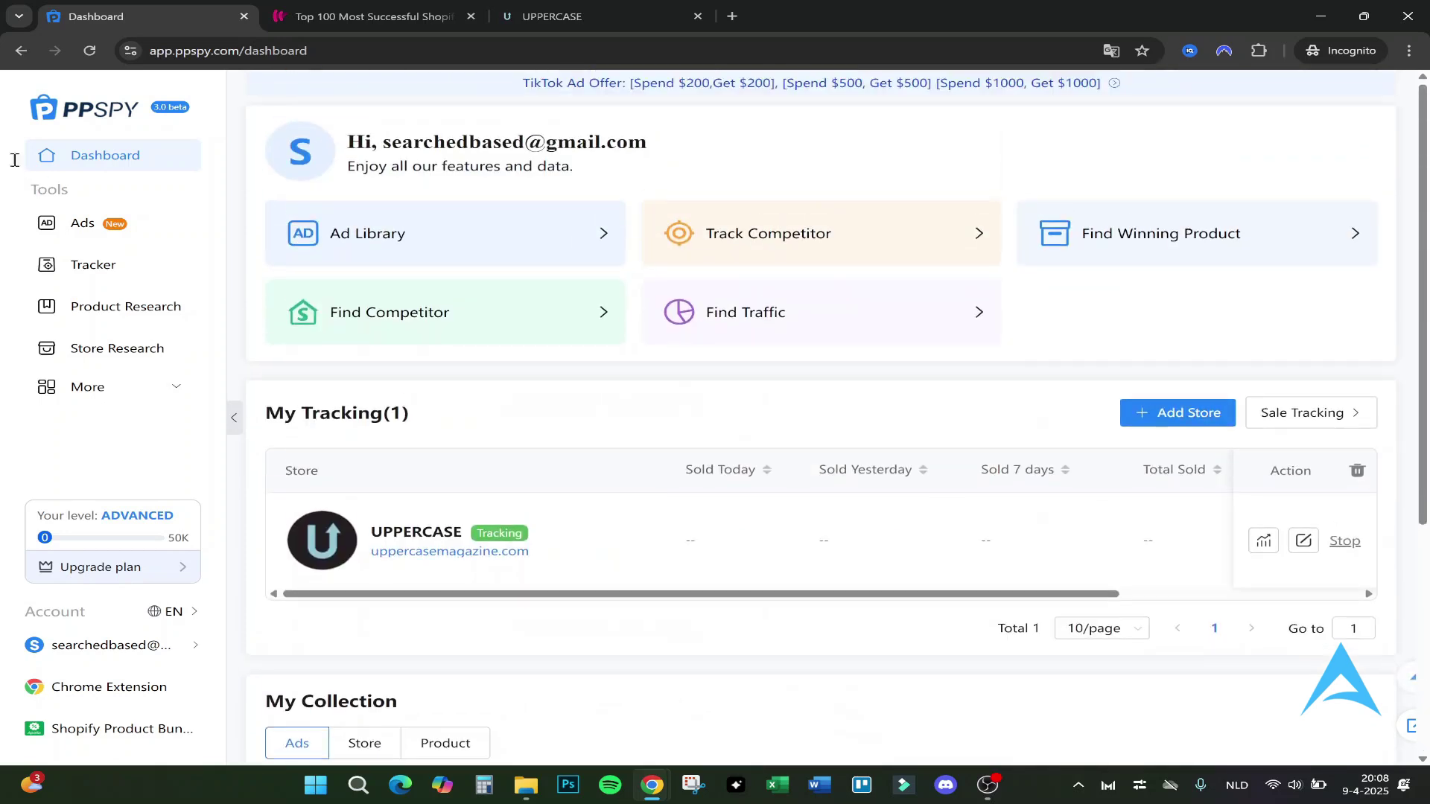
left_click(342, 246)
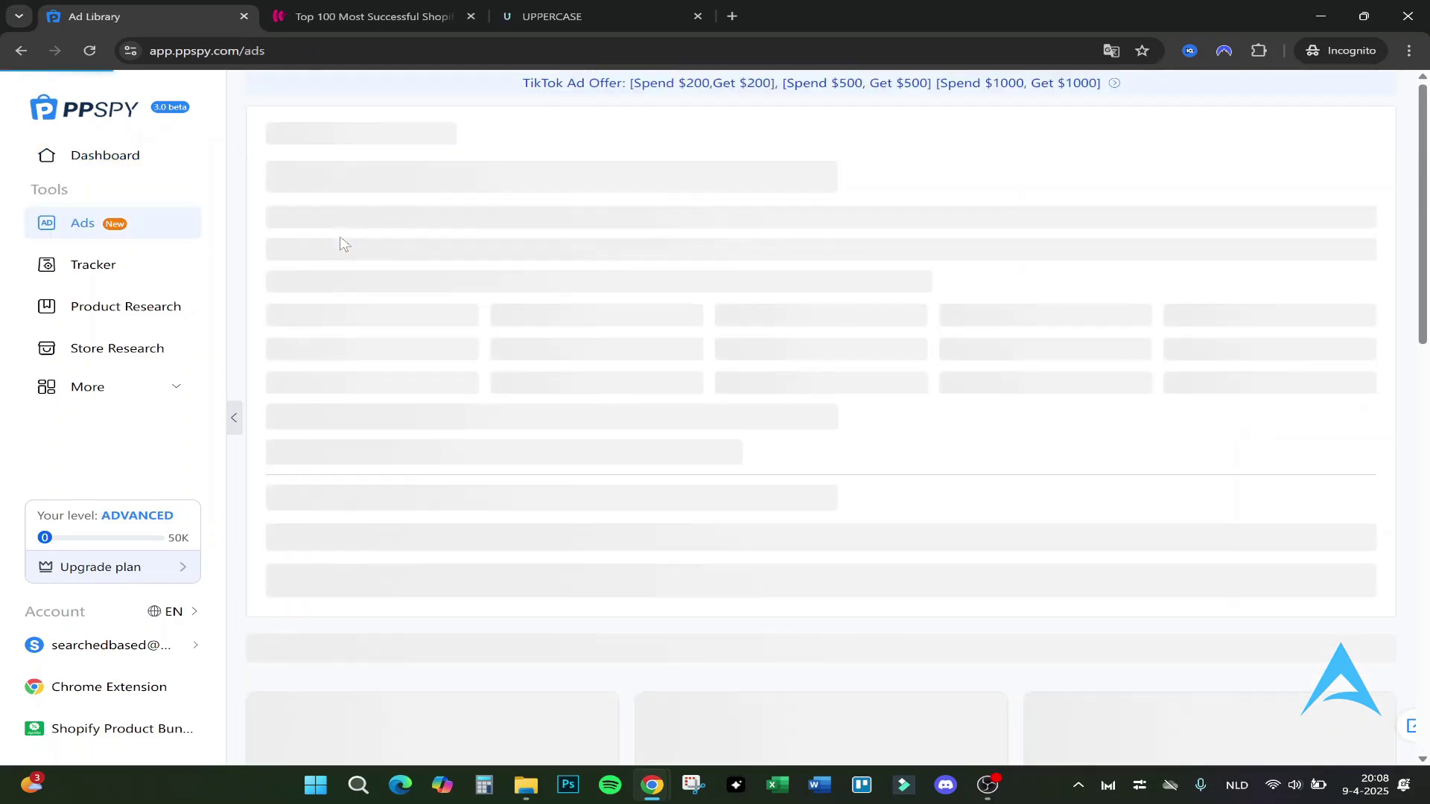
scroll(634, 355, "down", 7)
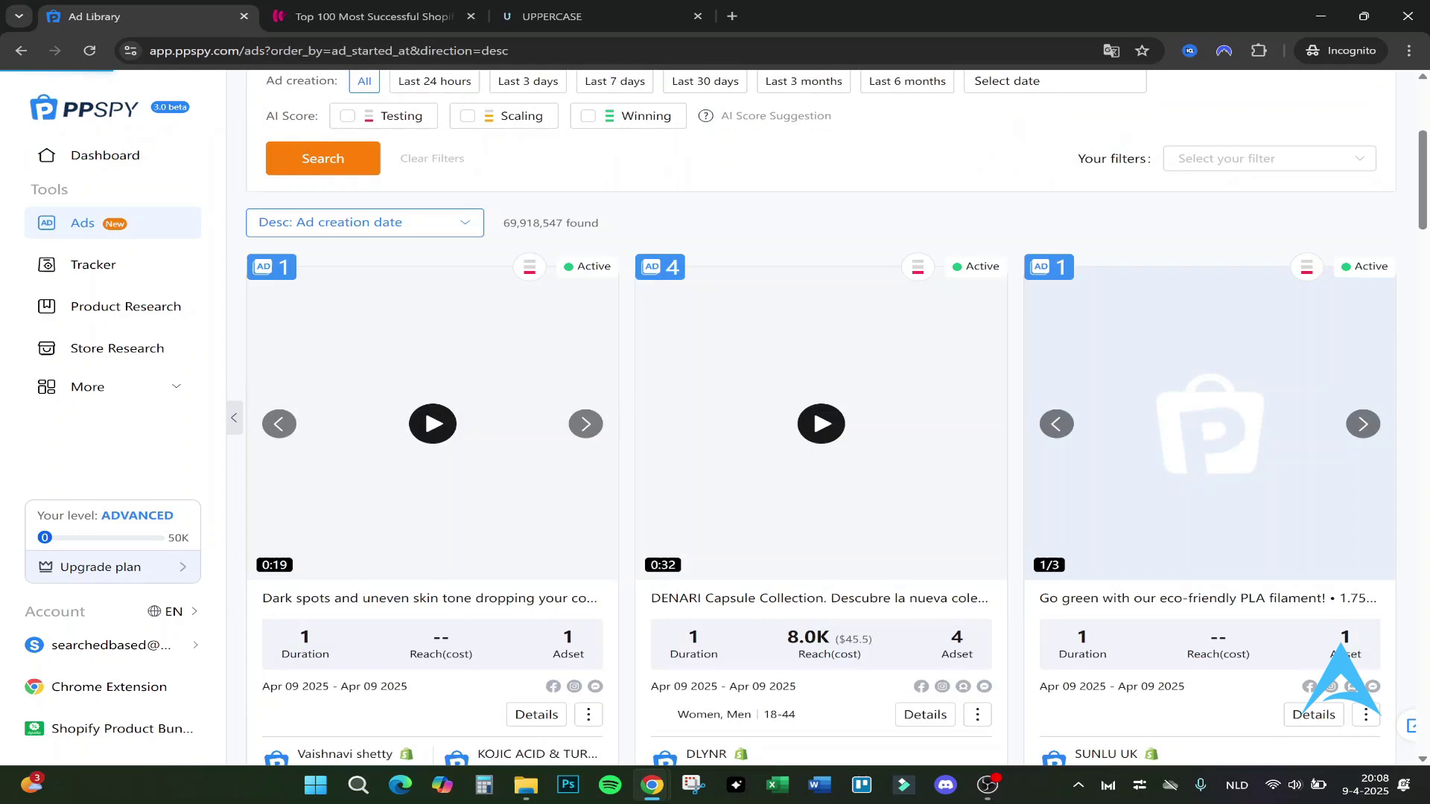
scroll(448, 422, "up", 7)
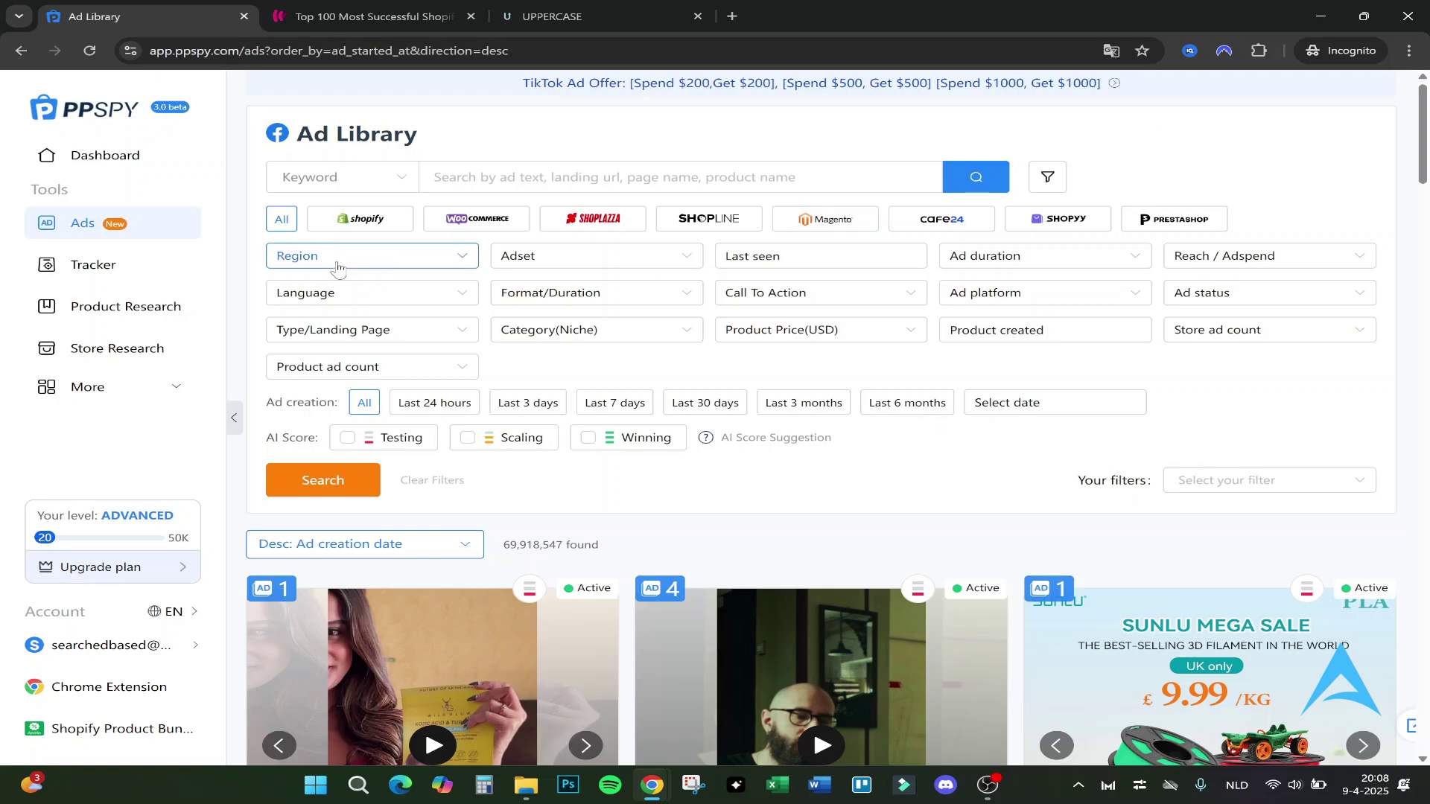
left_click(338, 263)
left_click(522, 256)
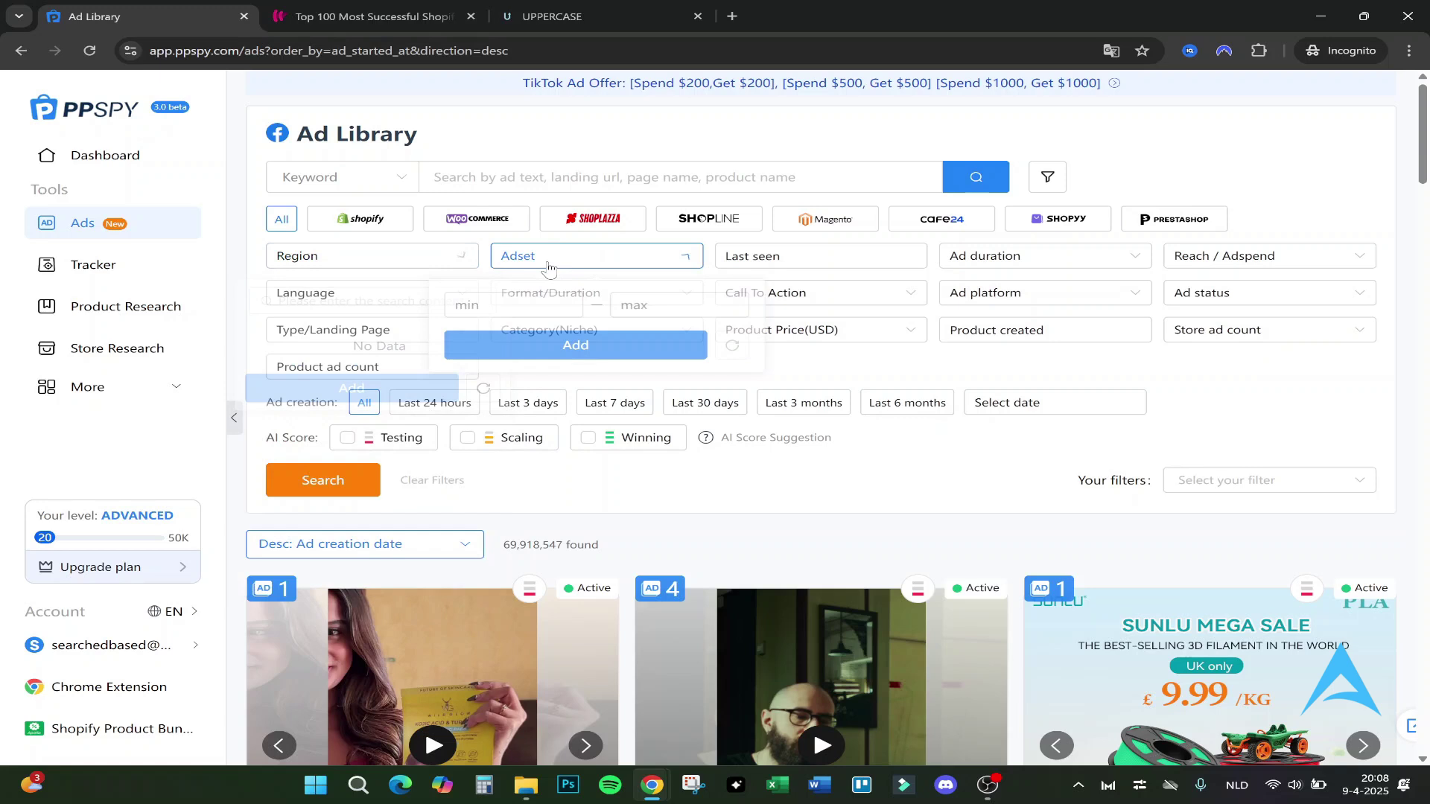
left_click(820, 256)
left_click(975, 261)
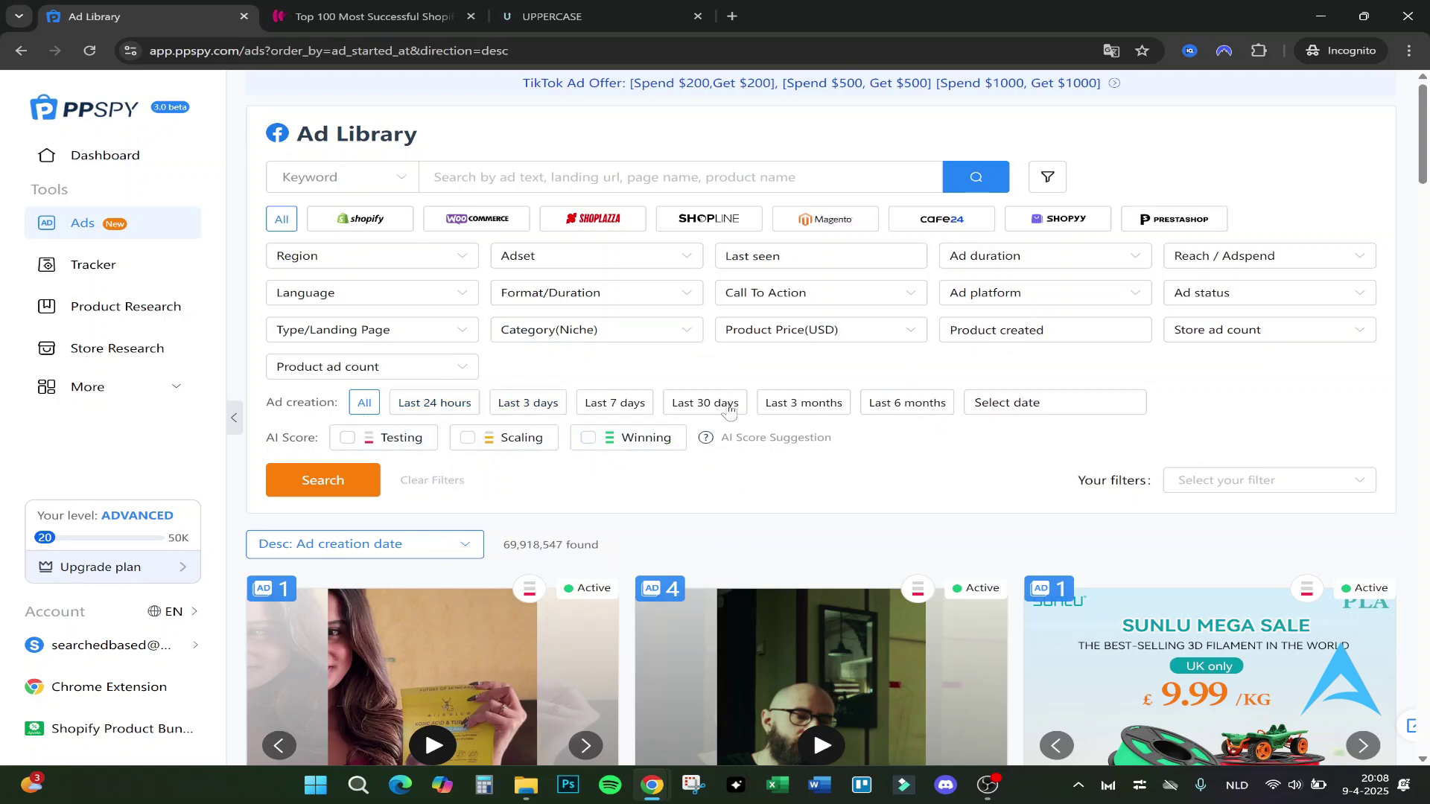
mouse_move(710, 441)
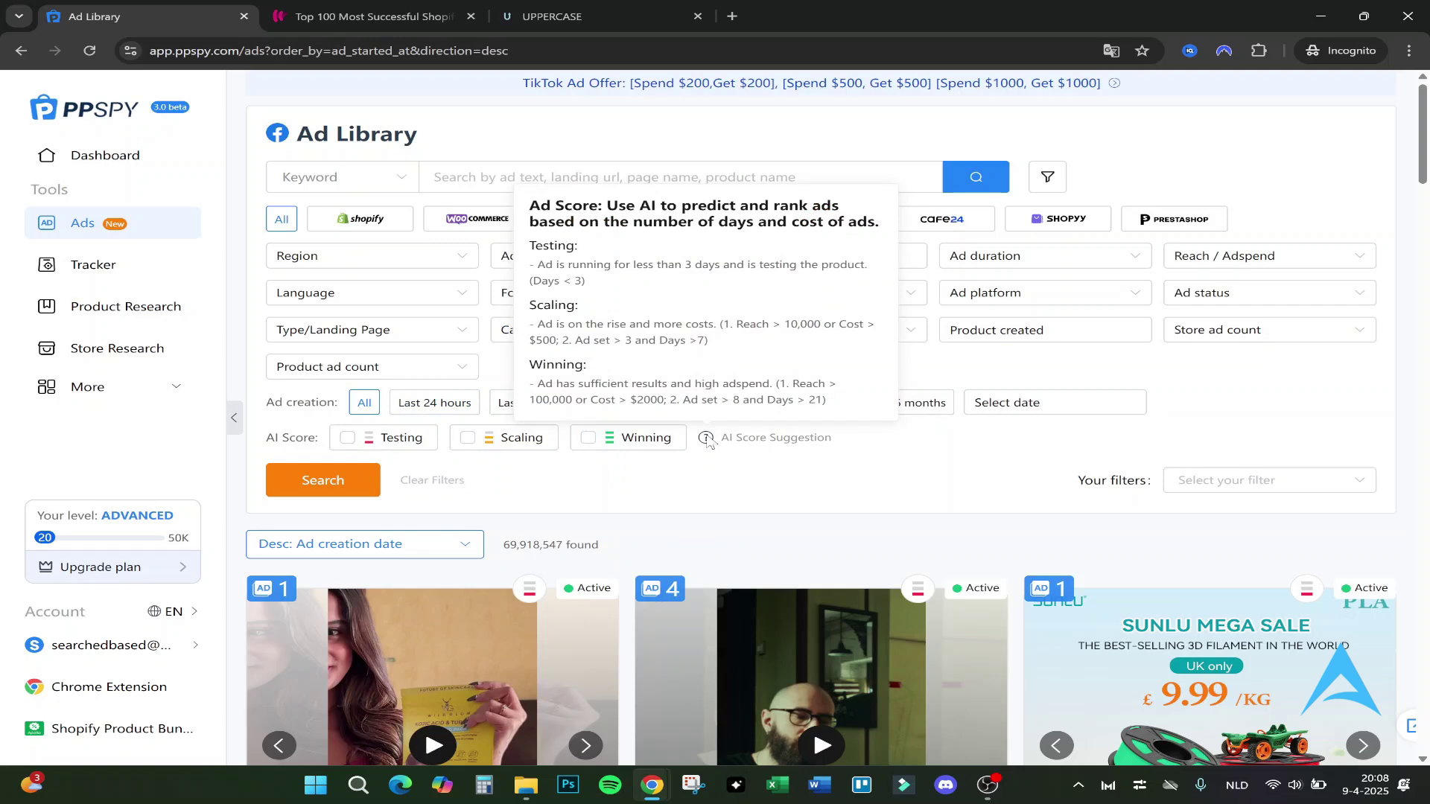
scroll(708, 441, "down", 2)
left_click(1225, 320)
left_click(1032, 324)
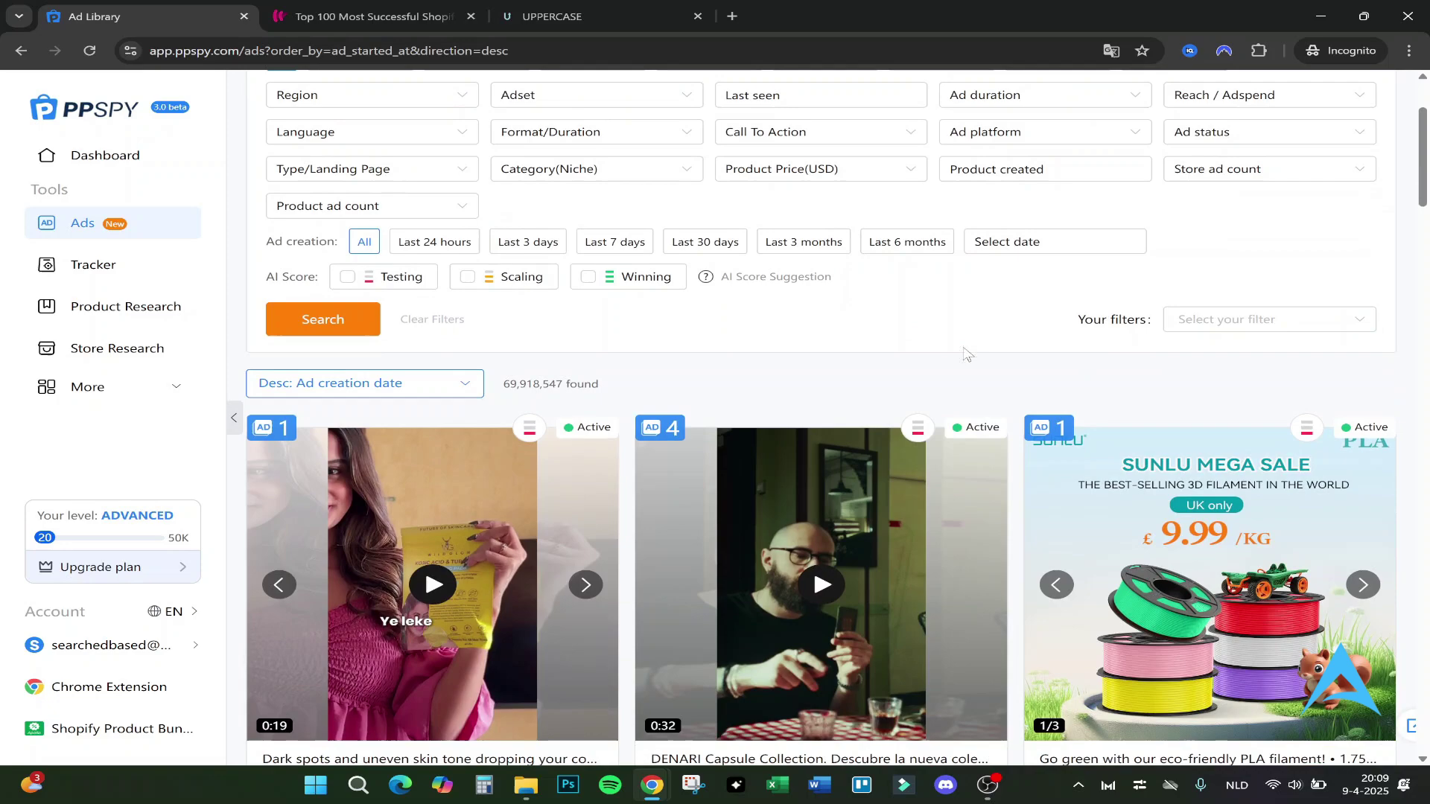
scroll(782, 156, "down", 3)
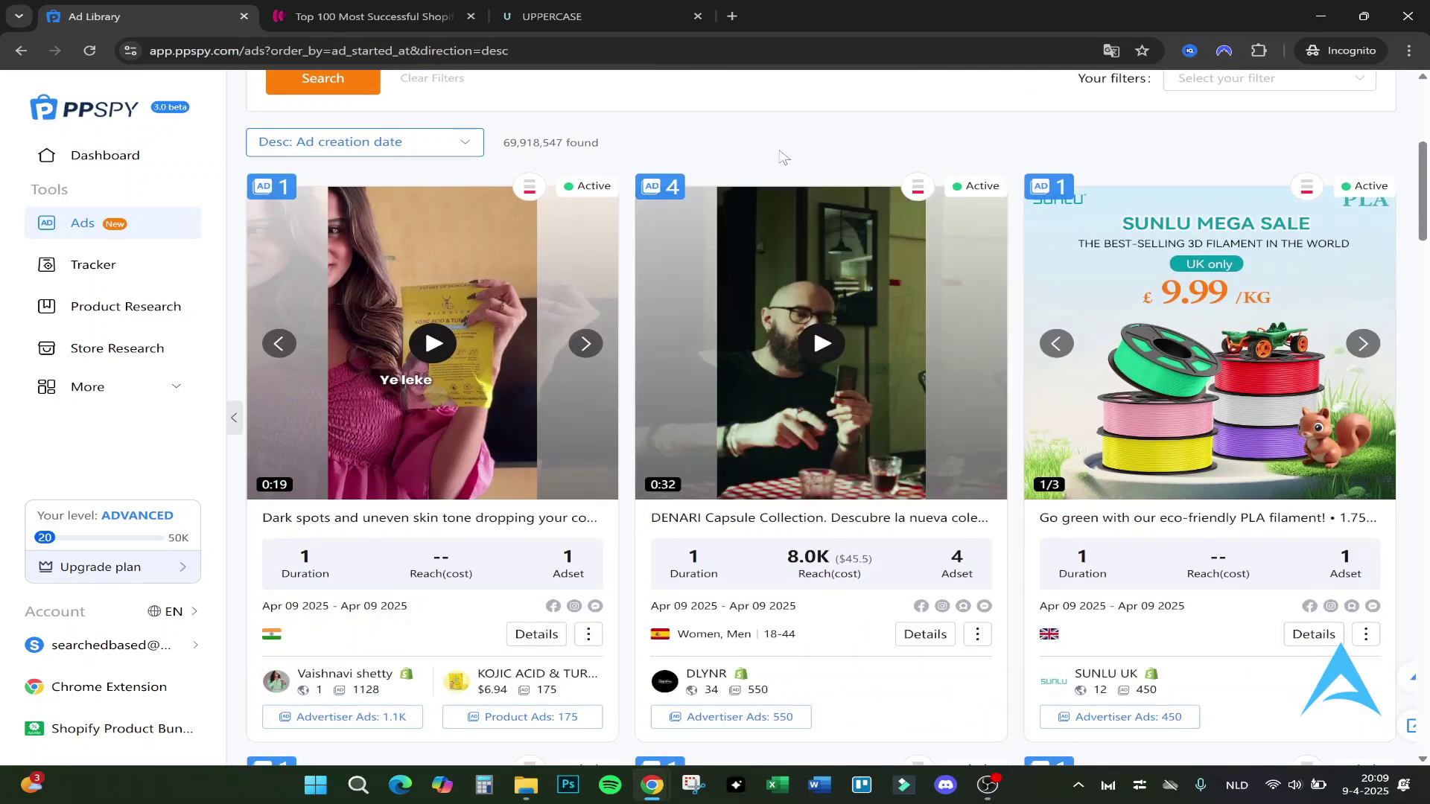
scroll(782, 156, "down", 6)
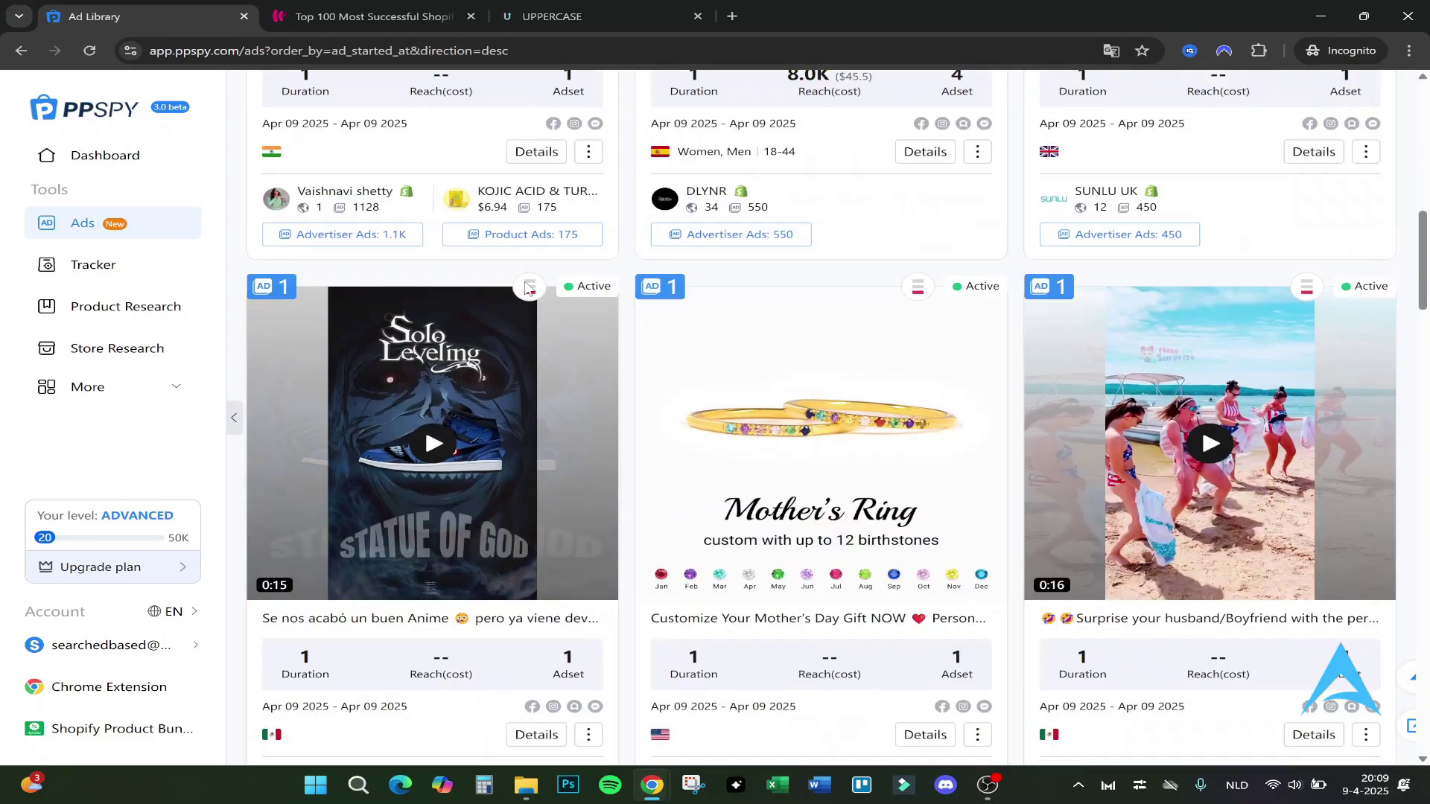
scroll(529, 289, "down", 3)
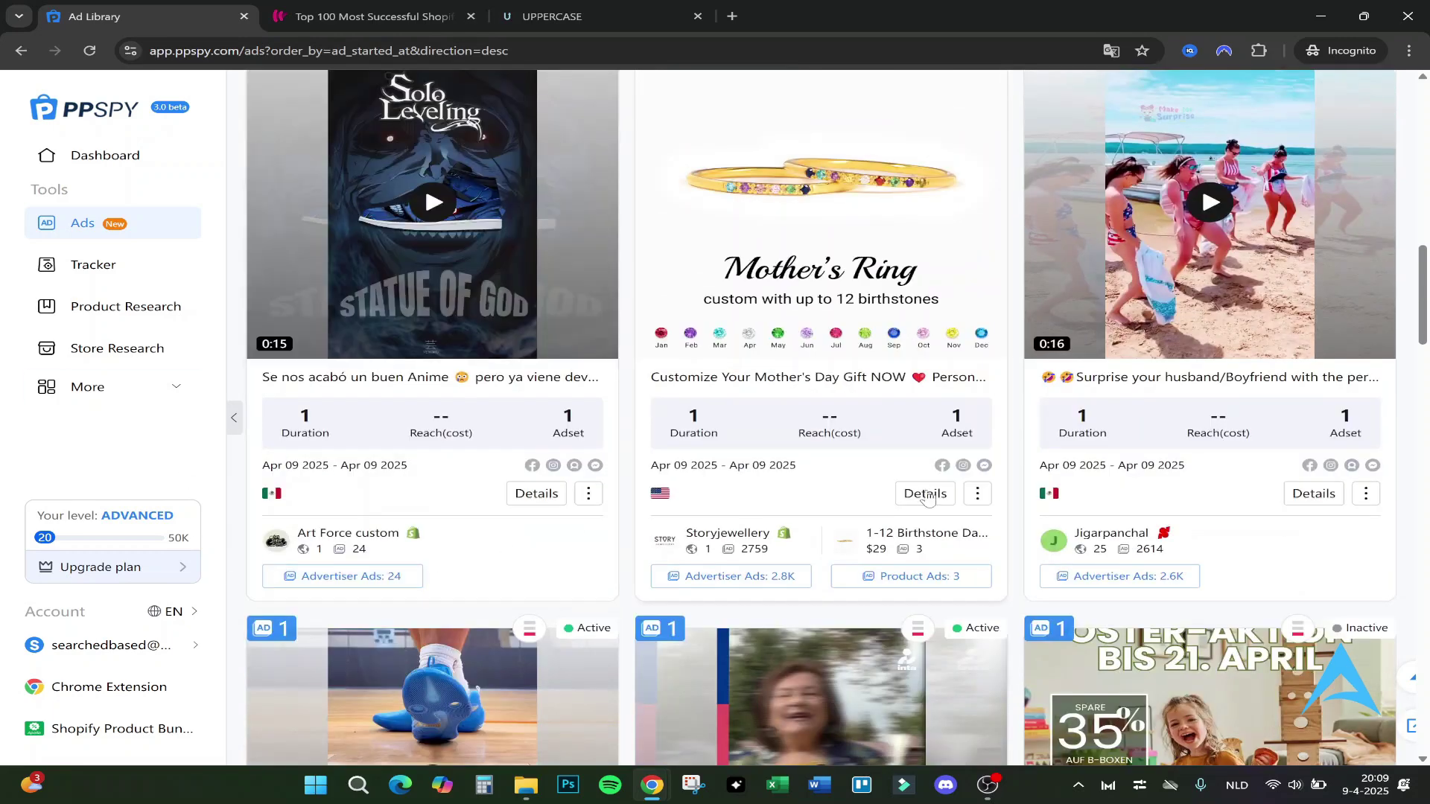
mouse_move(757, 539)
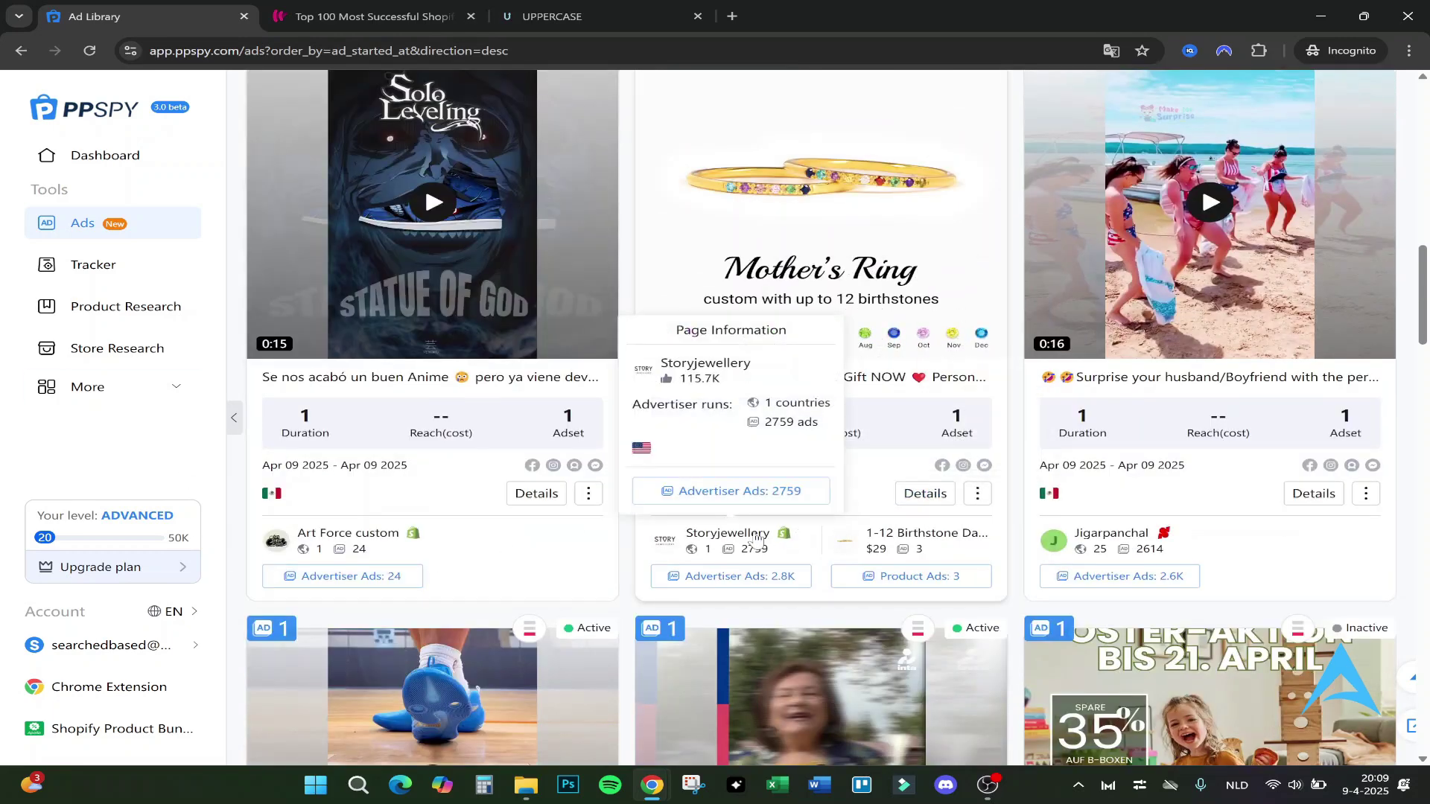
mouse_move(931, 538)
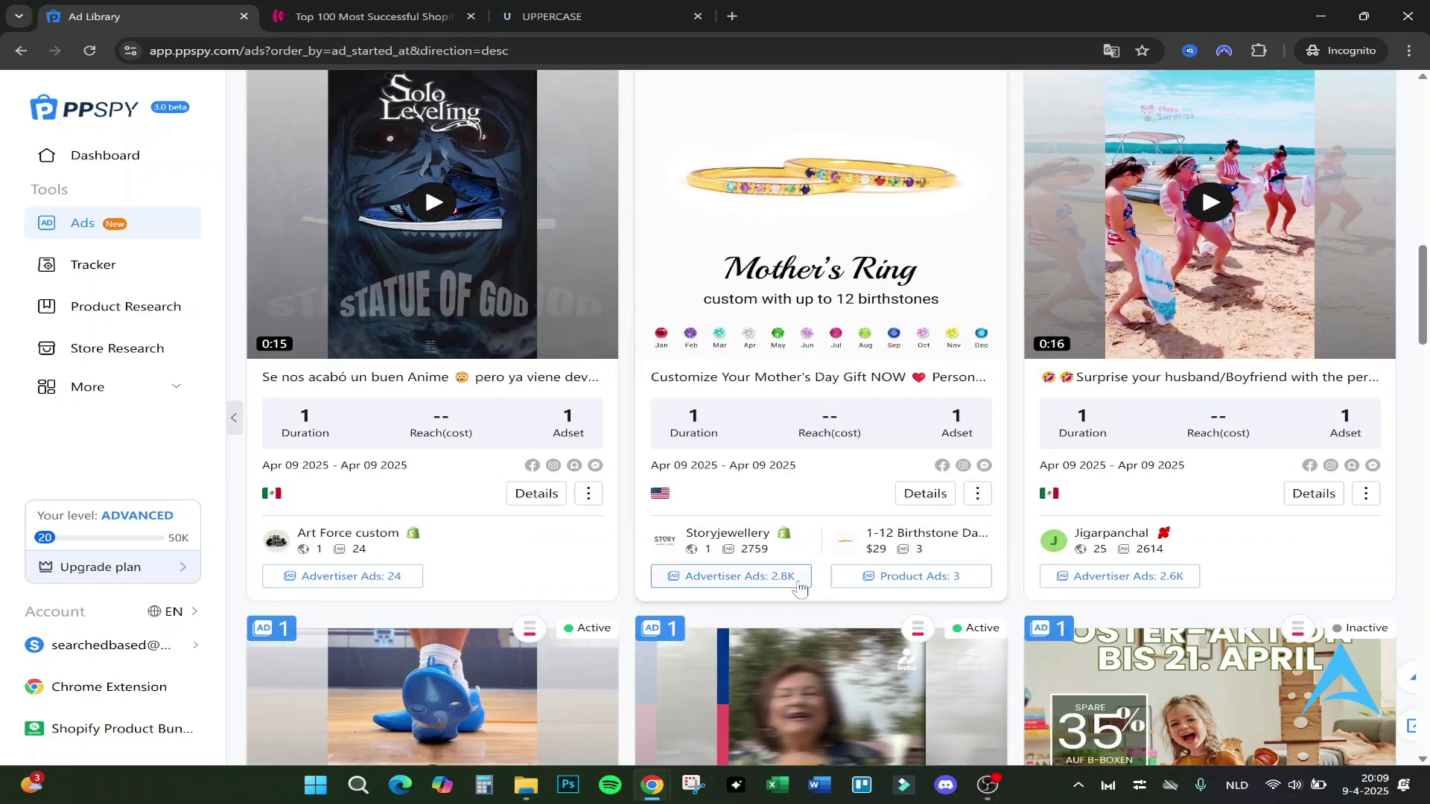
left_click(923, 586)
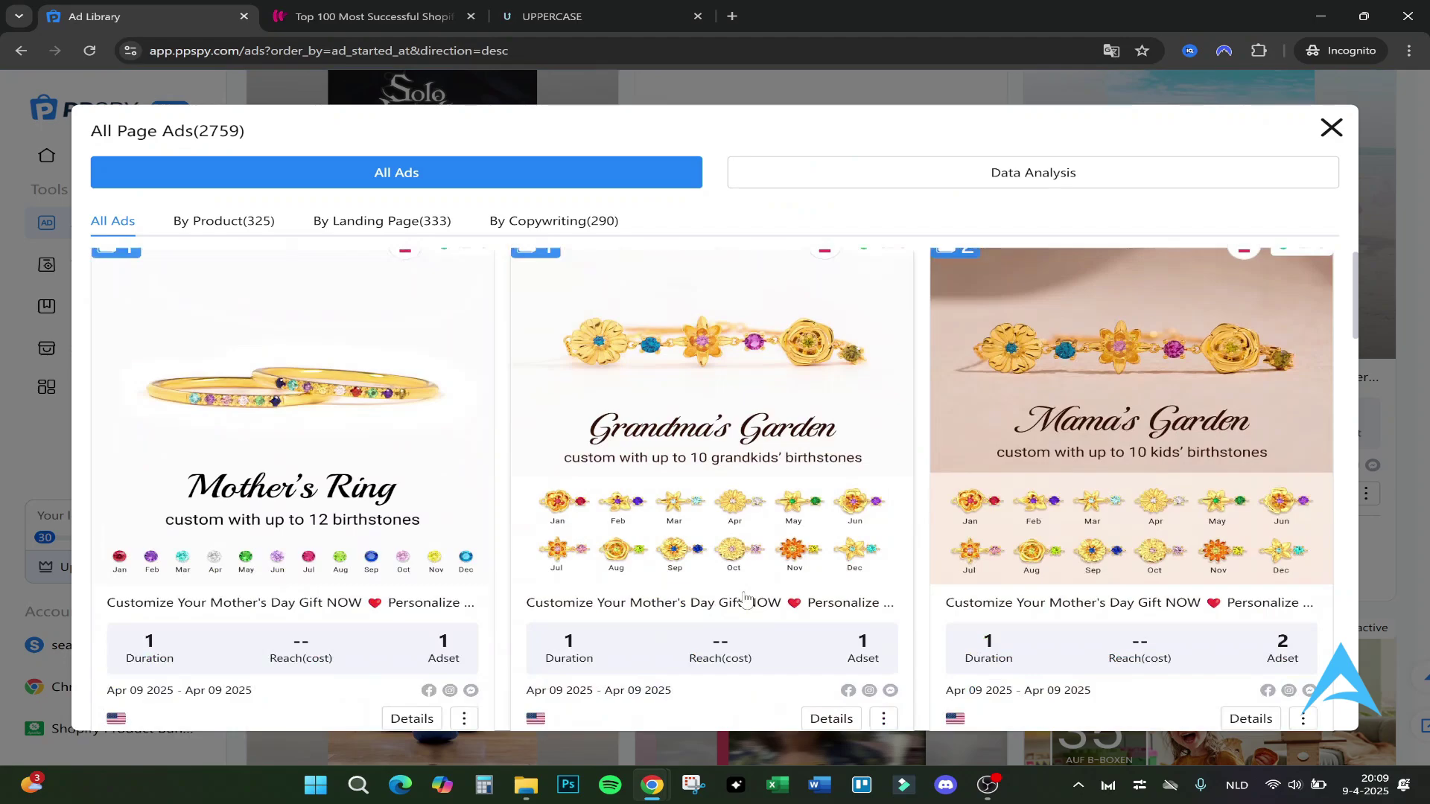
scroll(739, 587, "down", 4)
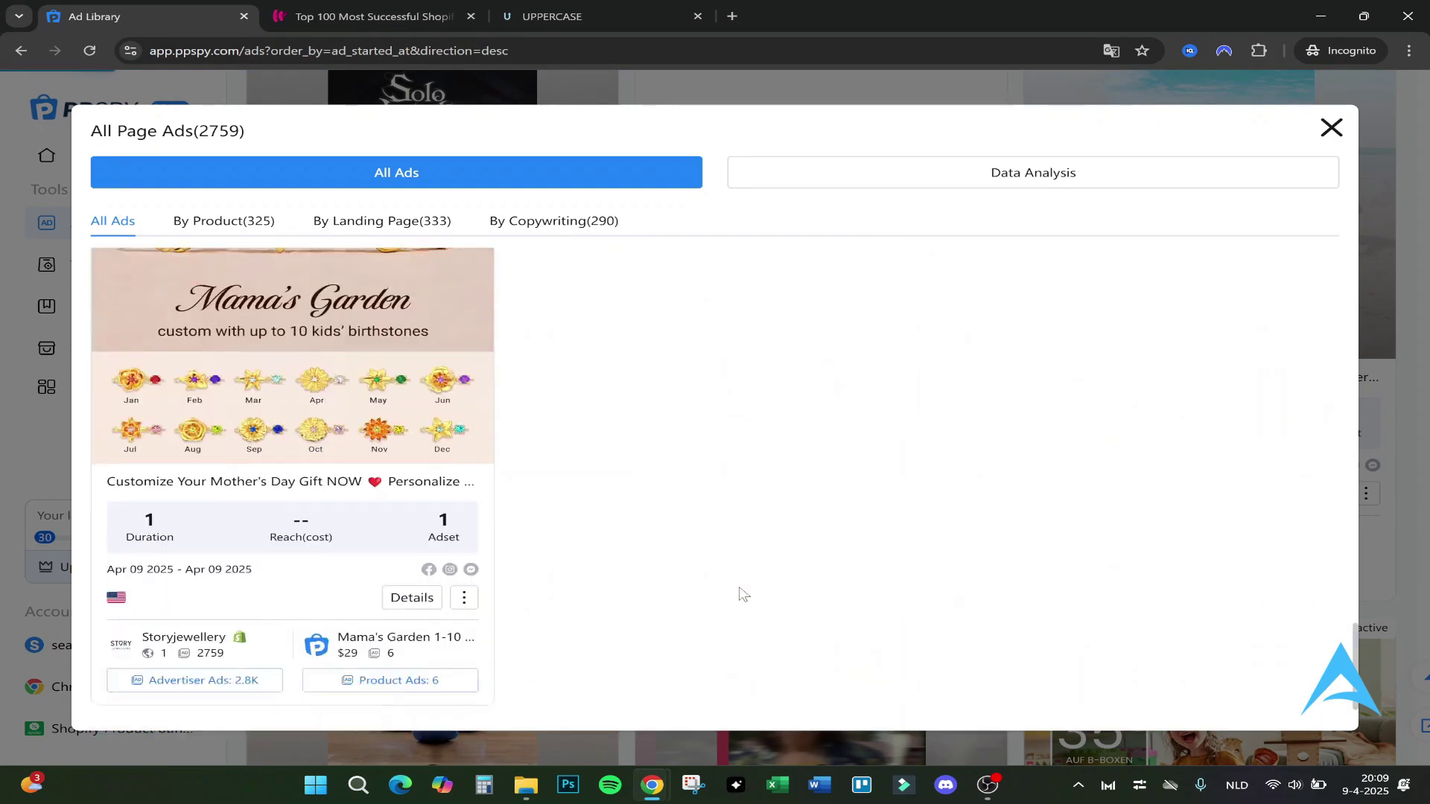
scroll(743, 593, "down", 1)
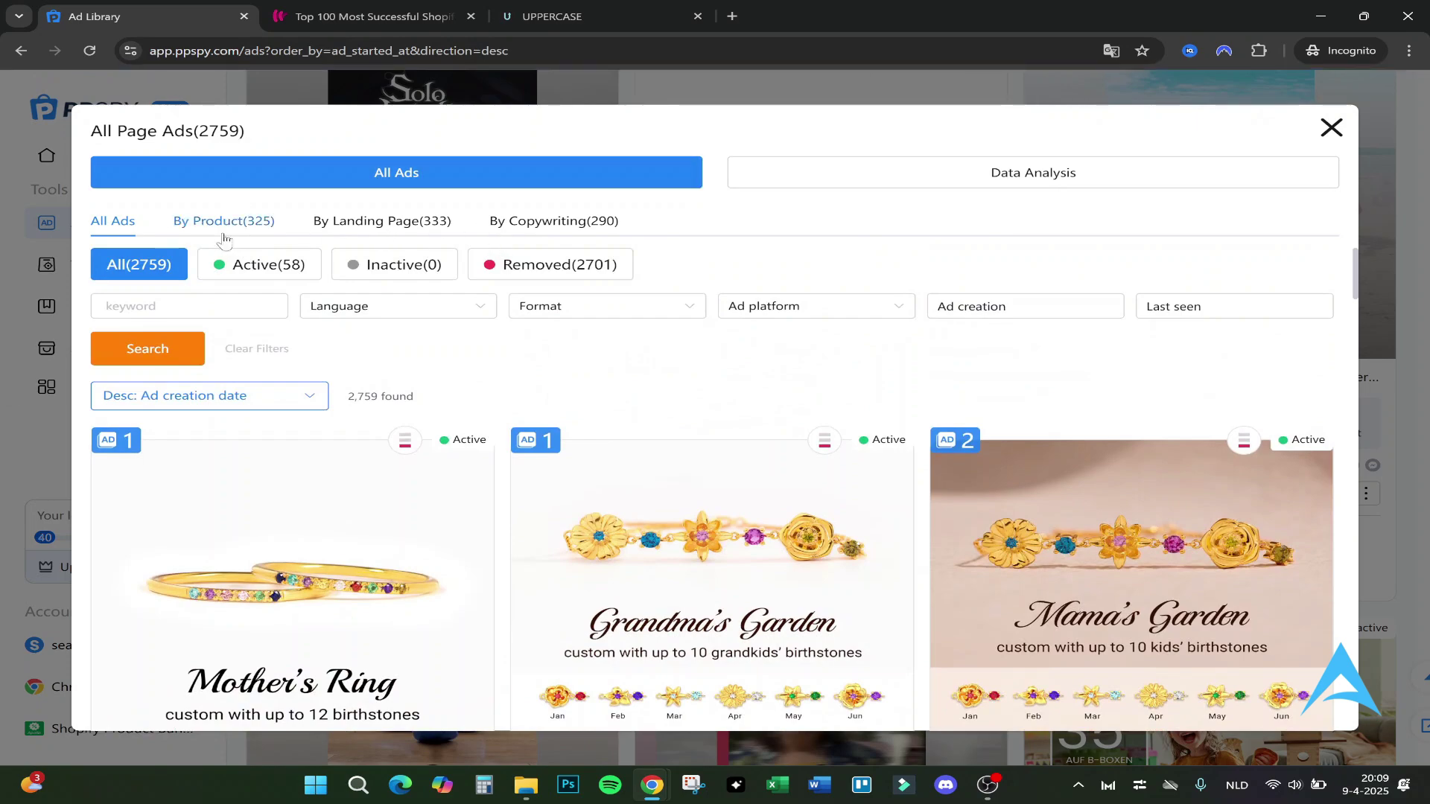
left_click(382, 220)
left_click(1331, 127)
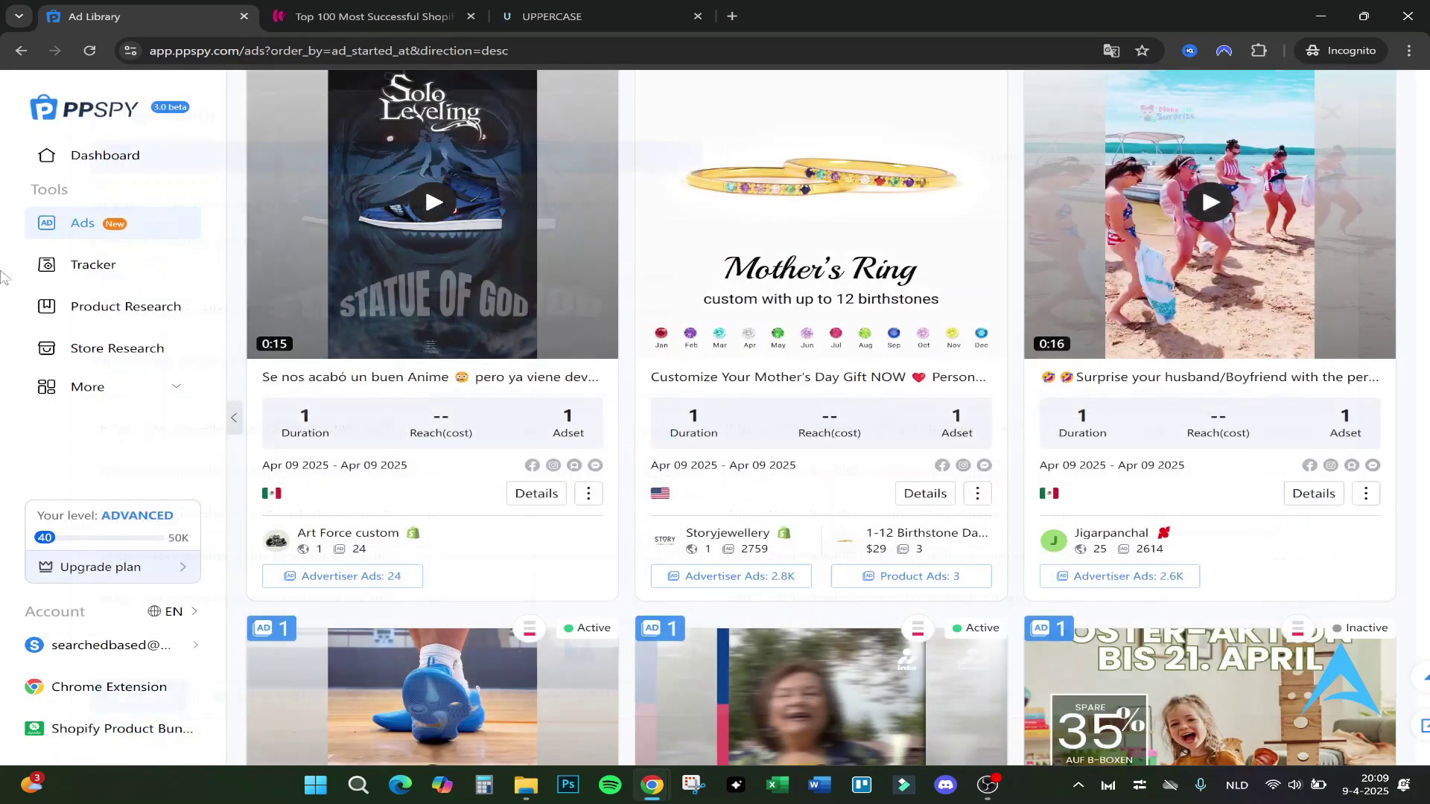
scroll(629, 364, "up", 10)
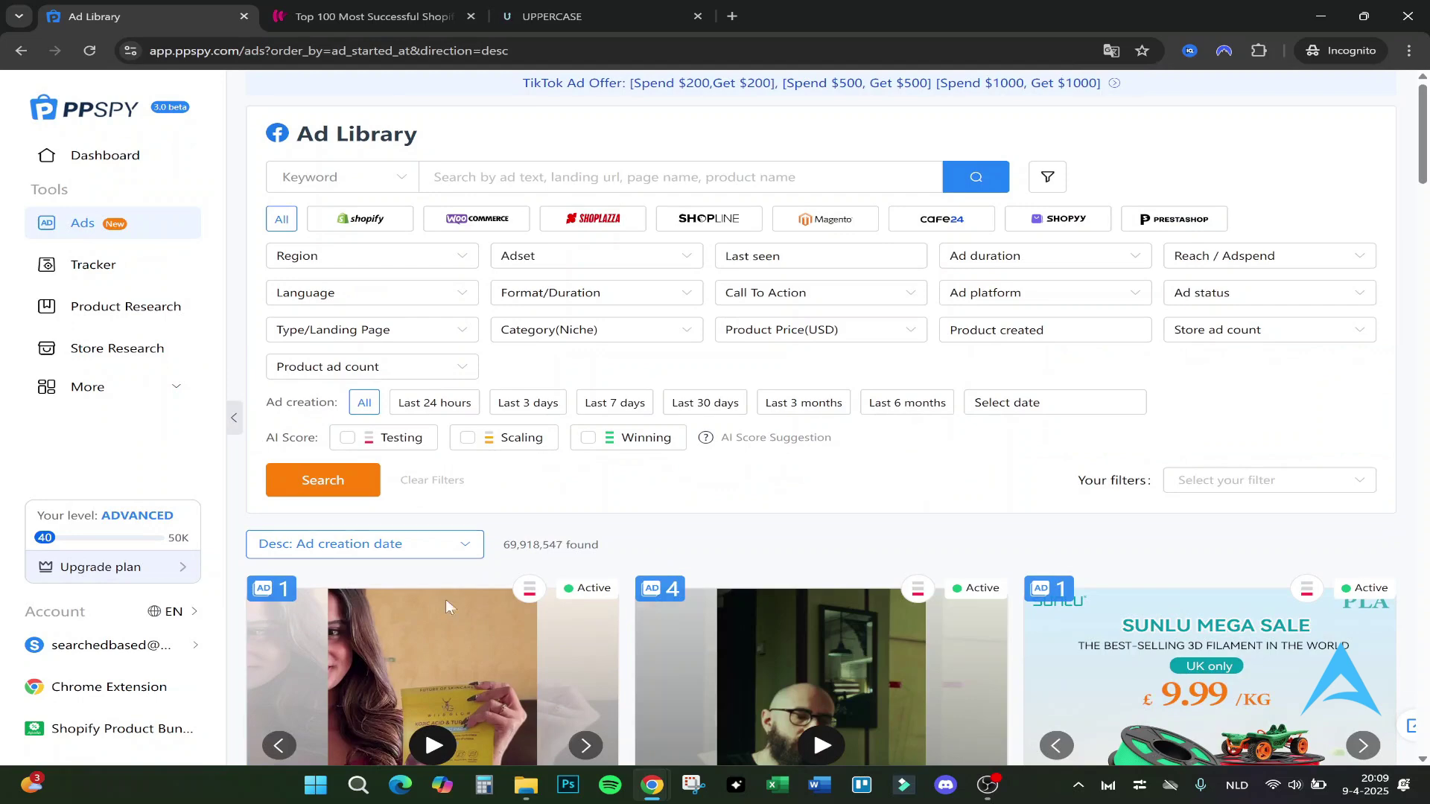
left_click(588, 438)
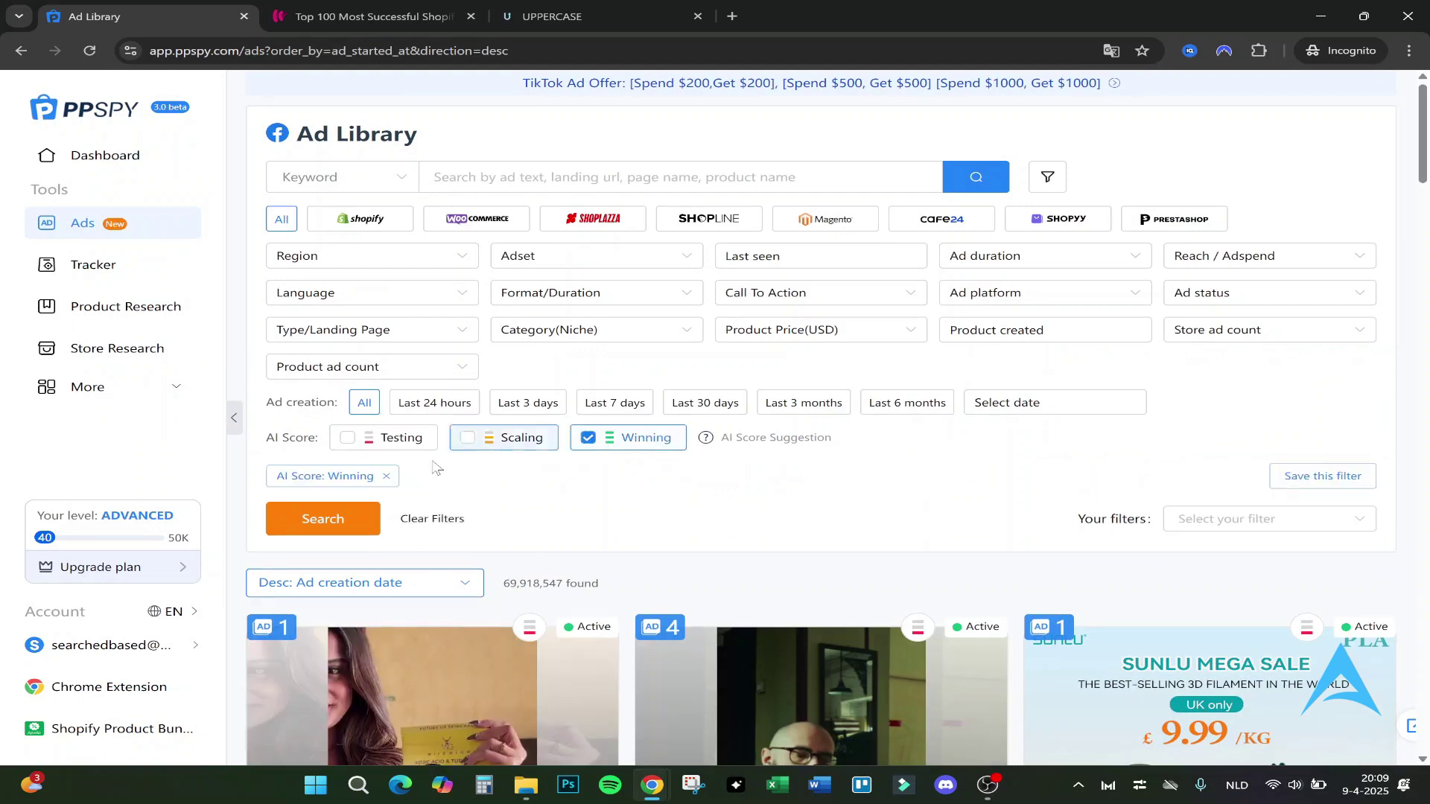
left_click(322, 518)
scroll(846, 419, "down", 4)
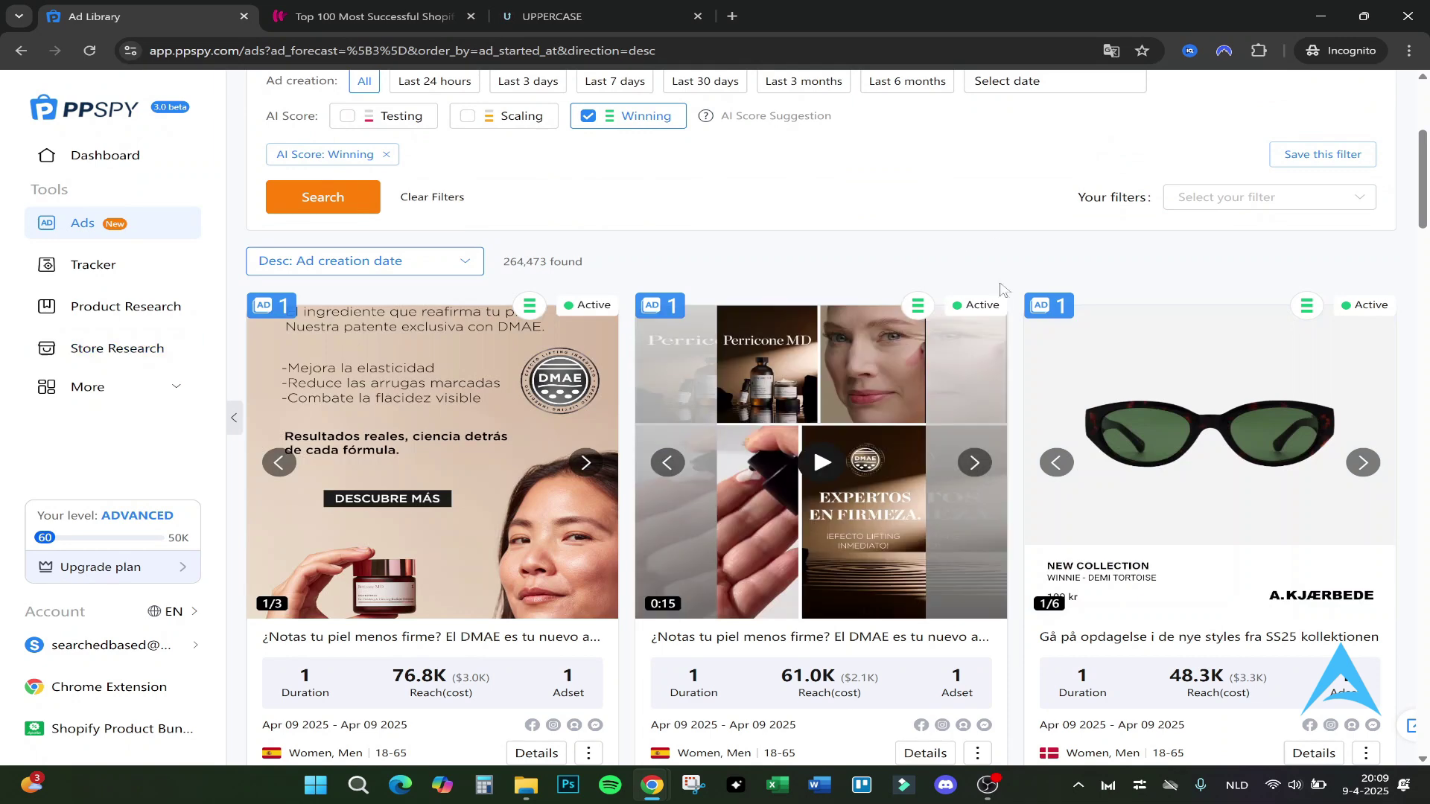
scroll(417, 313, "down", 5)
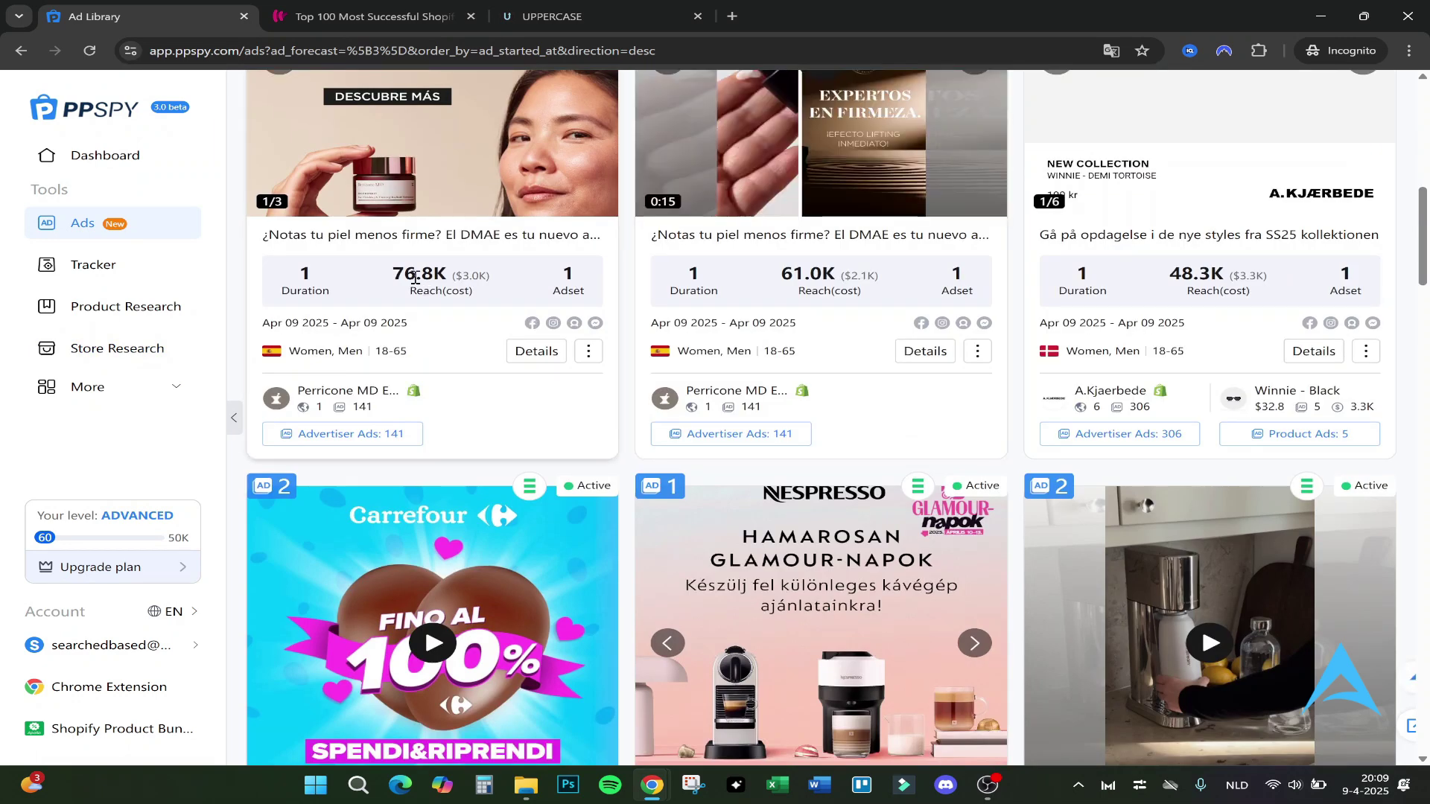
left_click_drag(405, 276, 447, 276)
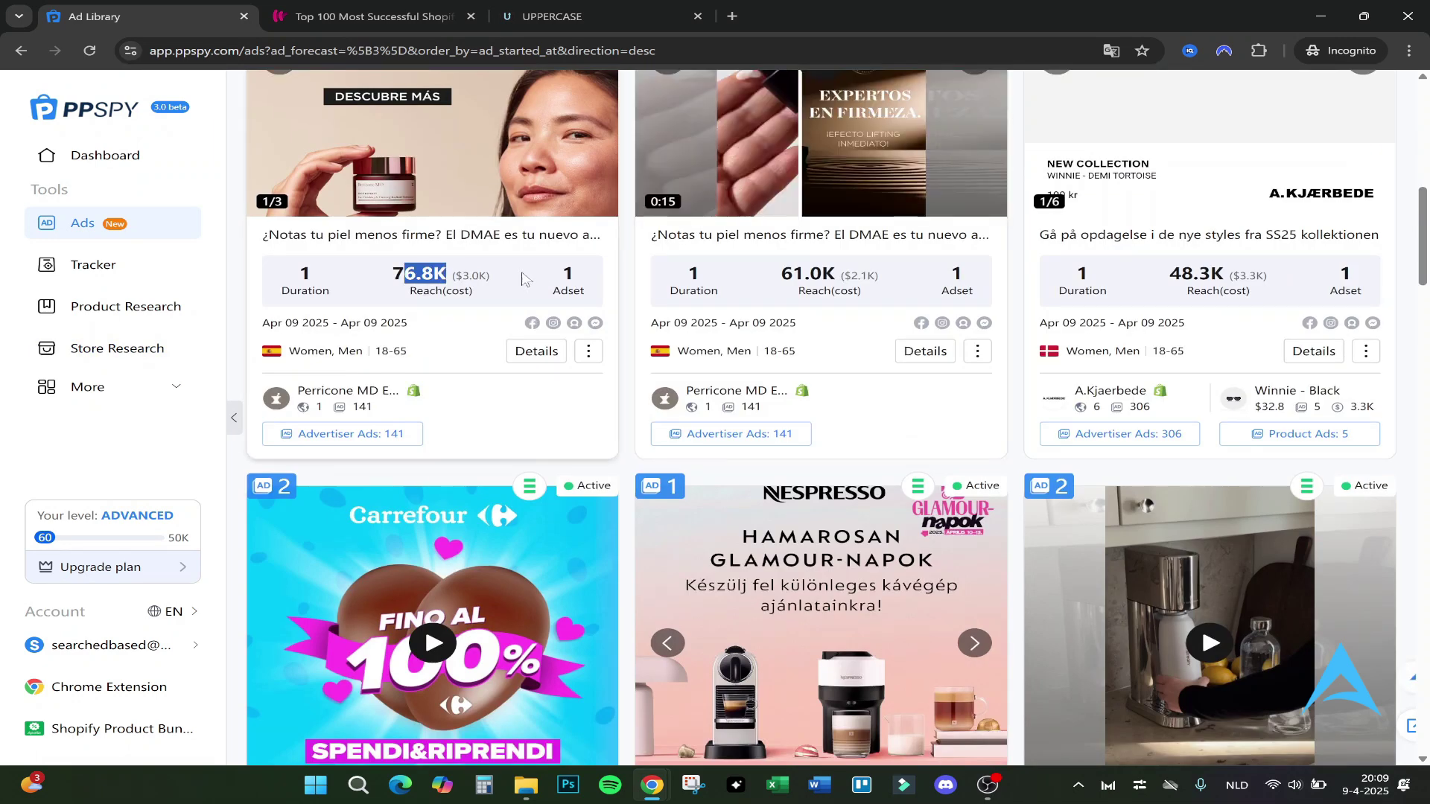
left_click(523, 280)
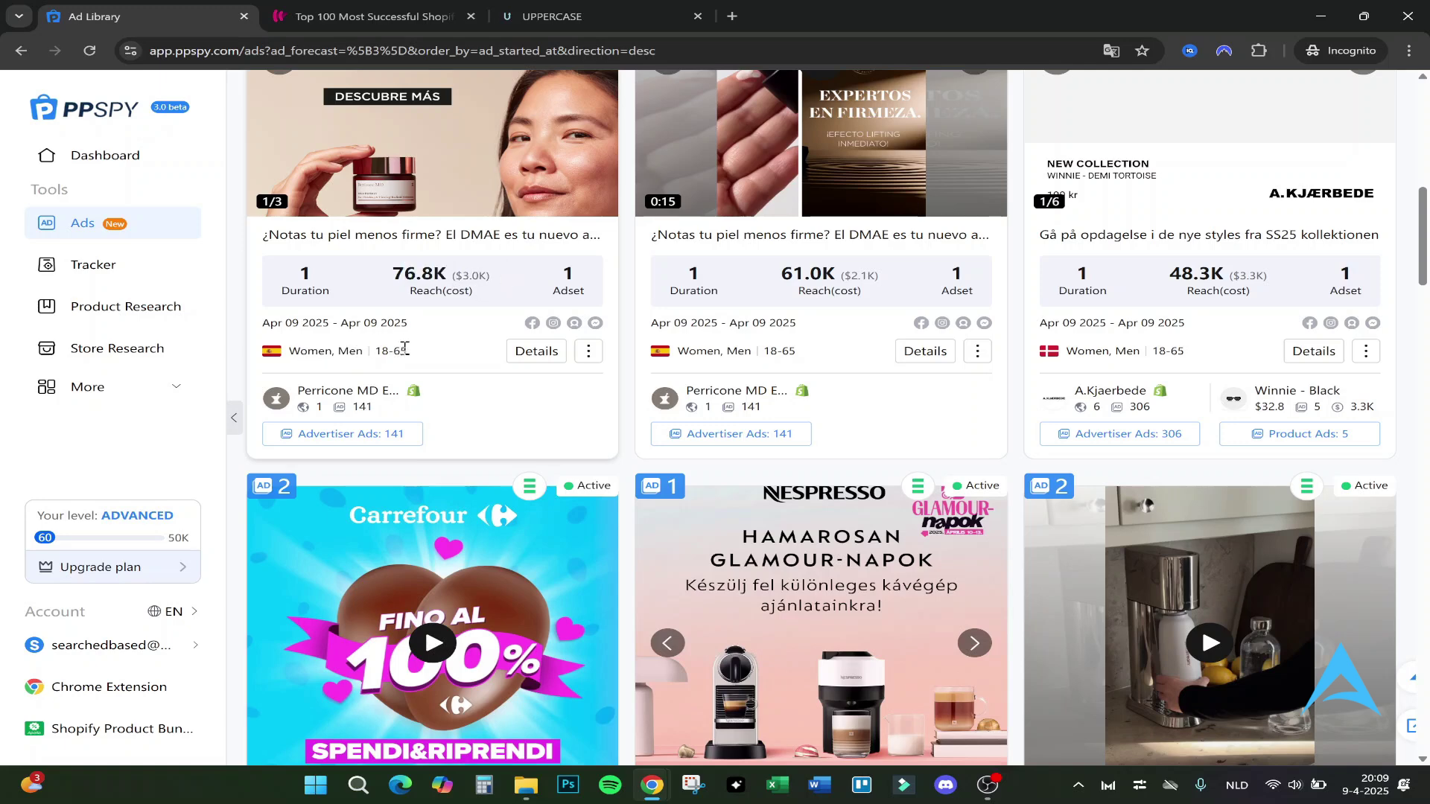
left_click_drag(425, 356, 382, 350)
left_click(528, 357)
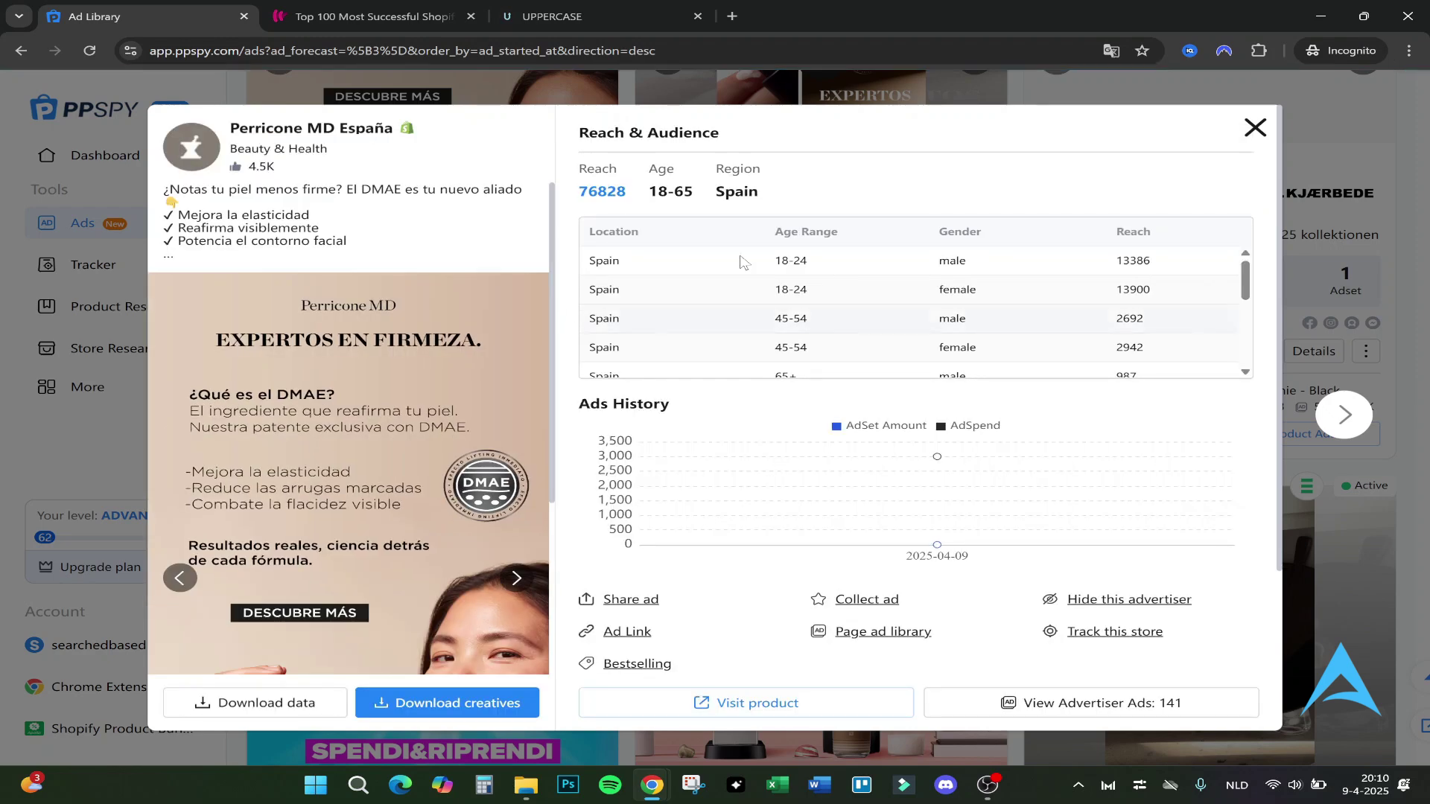
left_click_drag(582, 190, 680, 170)
left_click(698, 190)
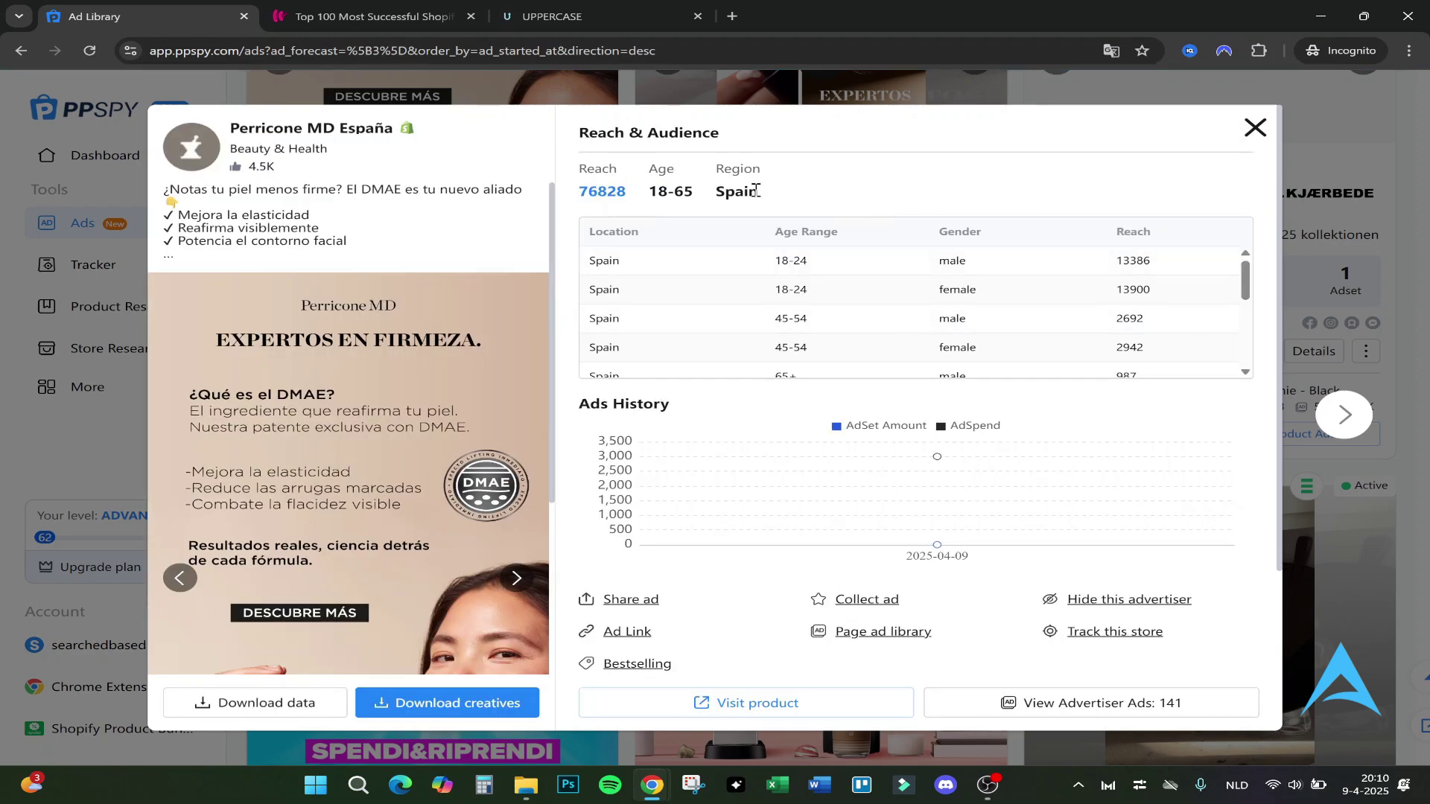
scroll(909, 312, "down", 4)
mouse_move(927, 507)
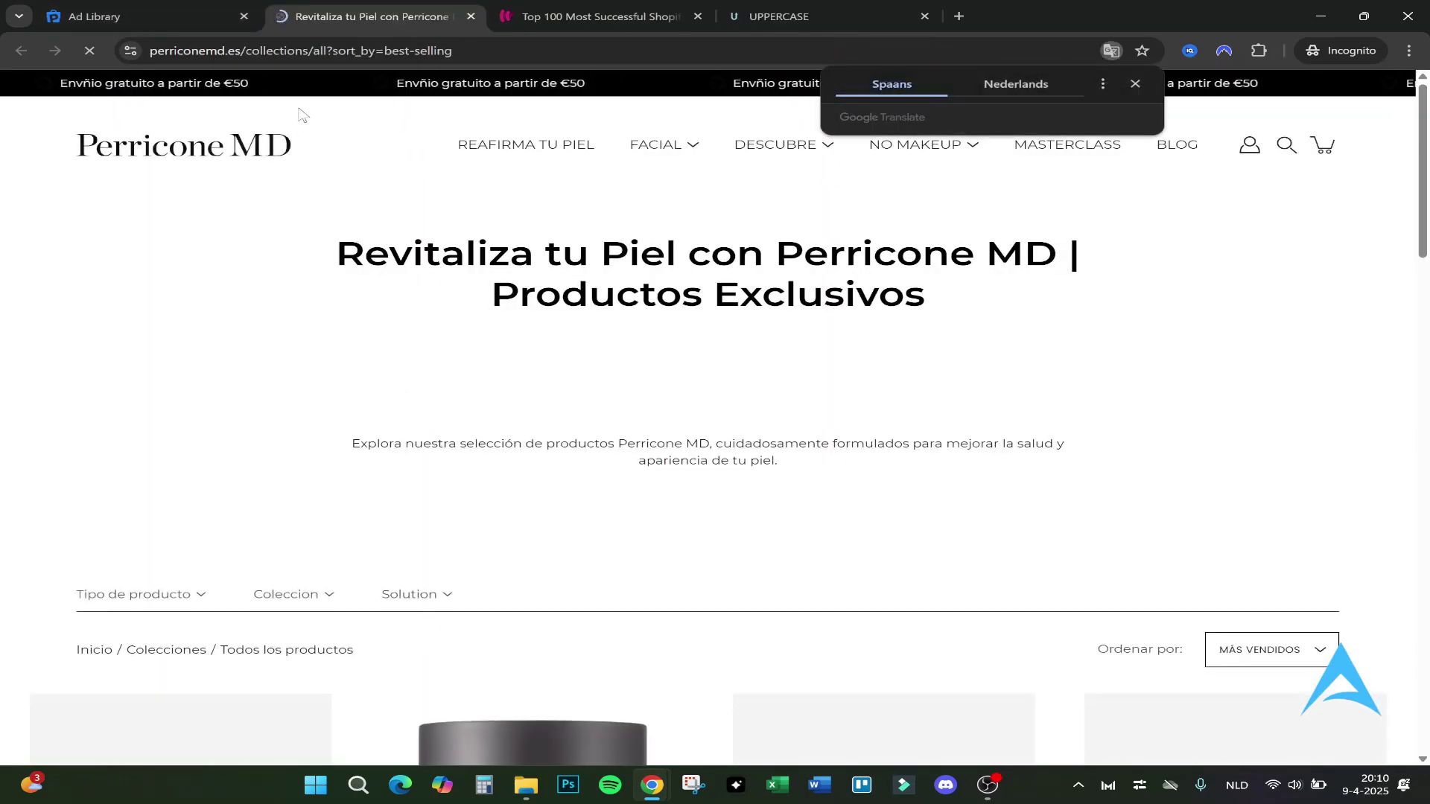
scroll(293, 233, "down", 5)
key("ctrl+w")
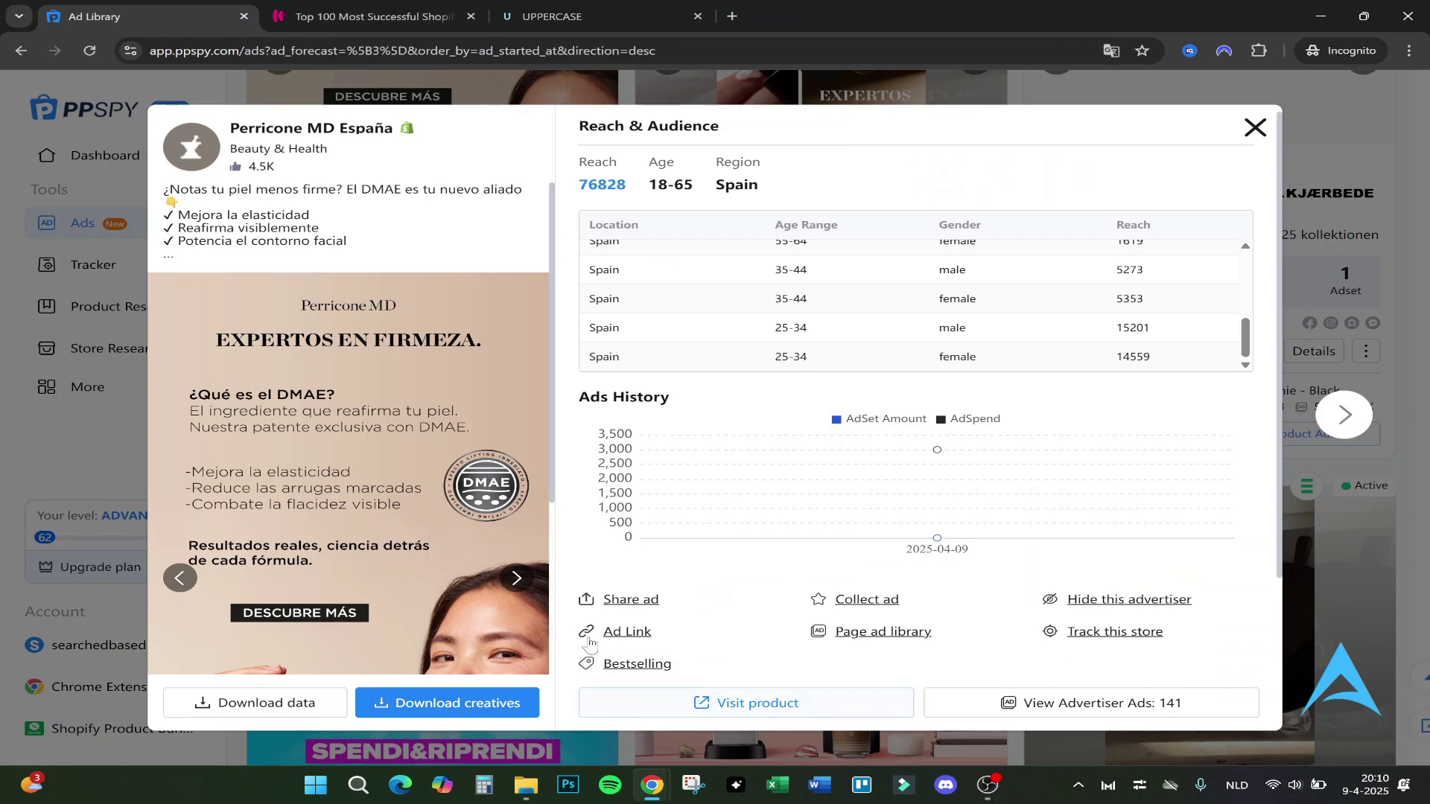
scroll(227, 268, "down", 4)
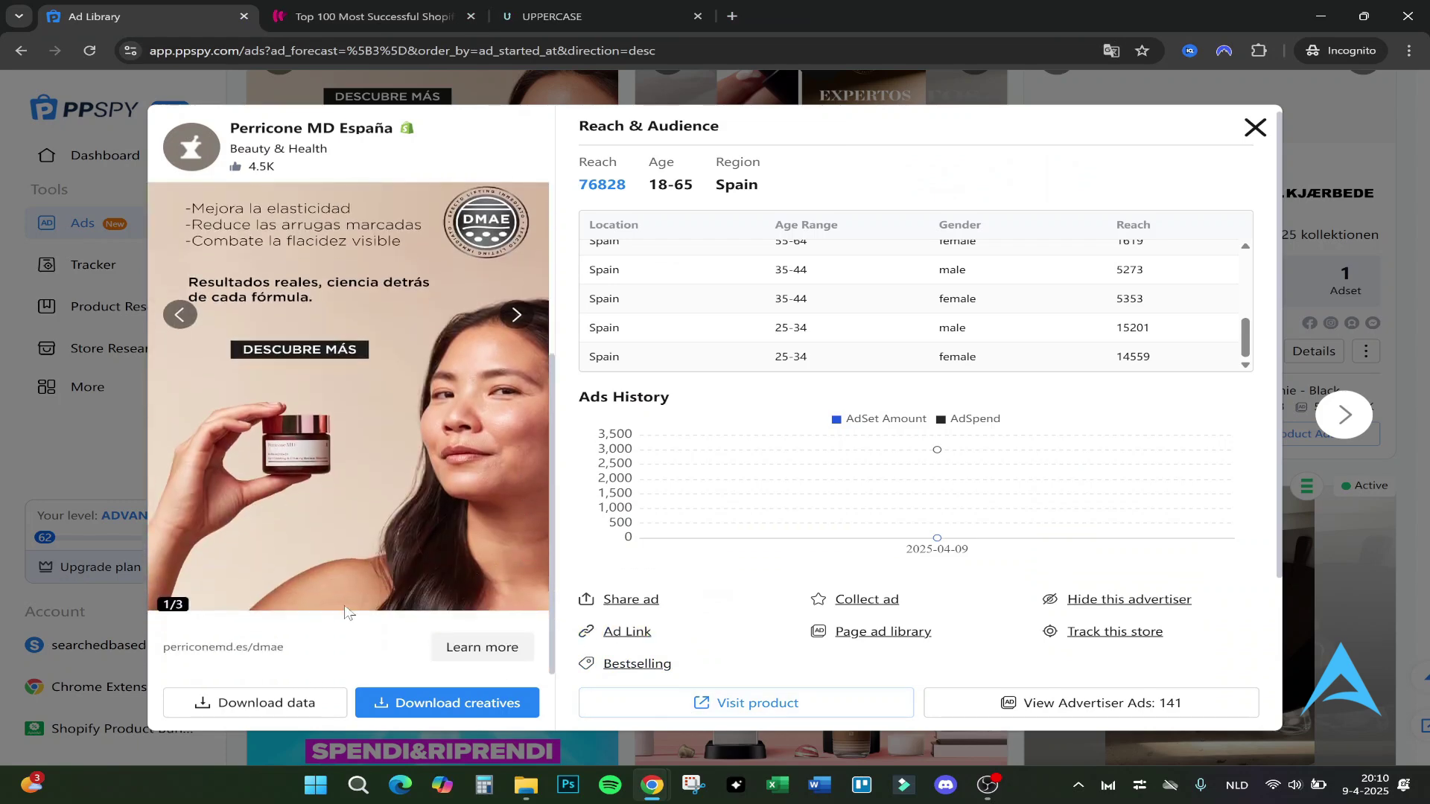
scroll(227, 269, "up", 4)
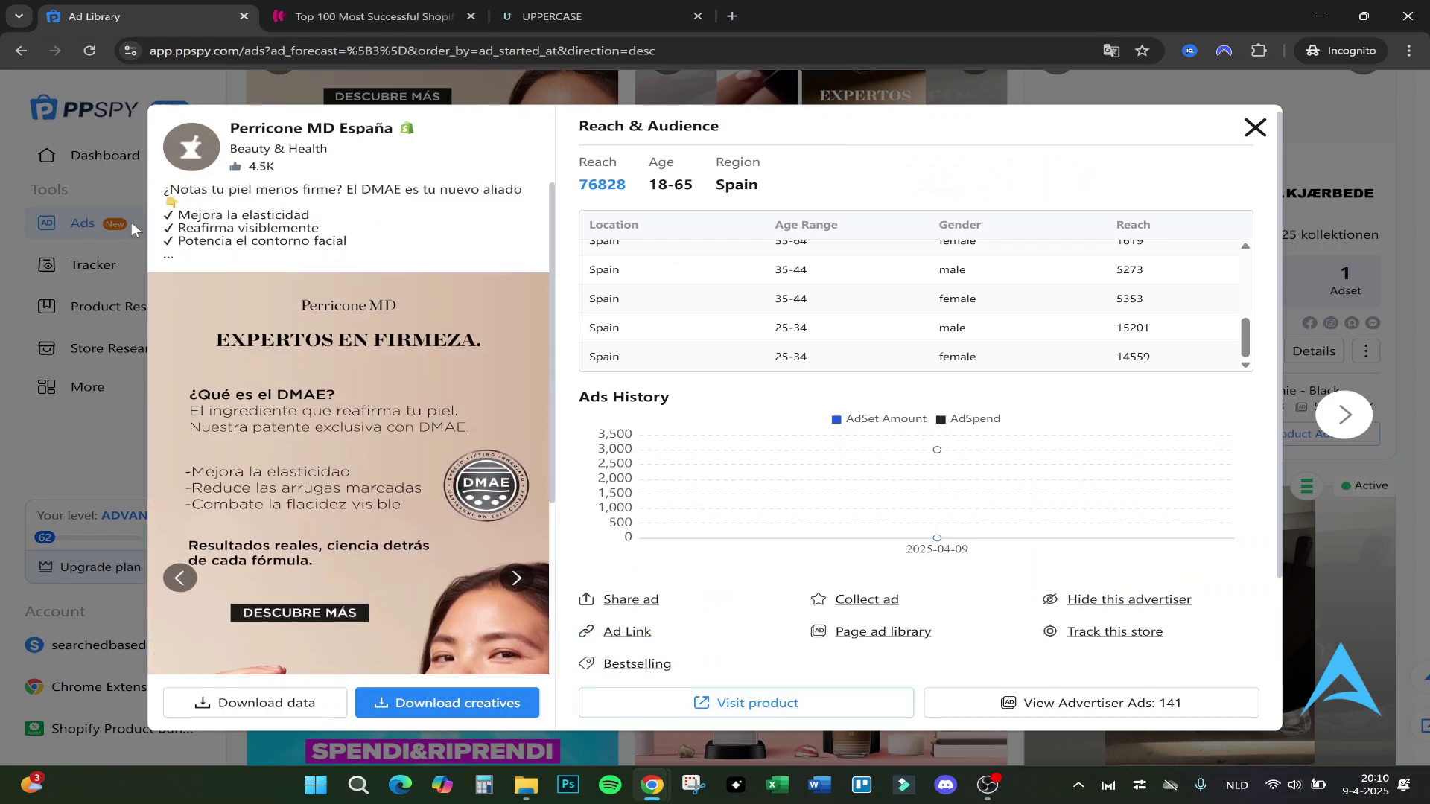
left_click(169, 256)
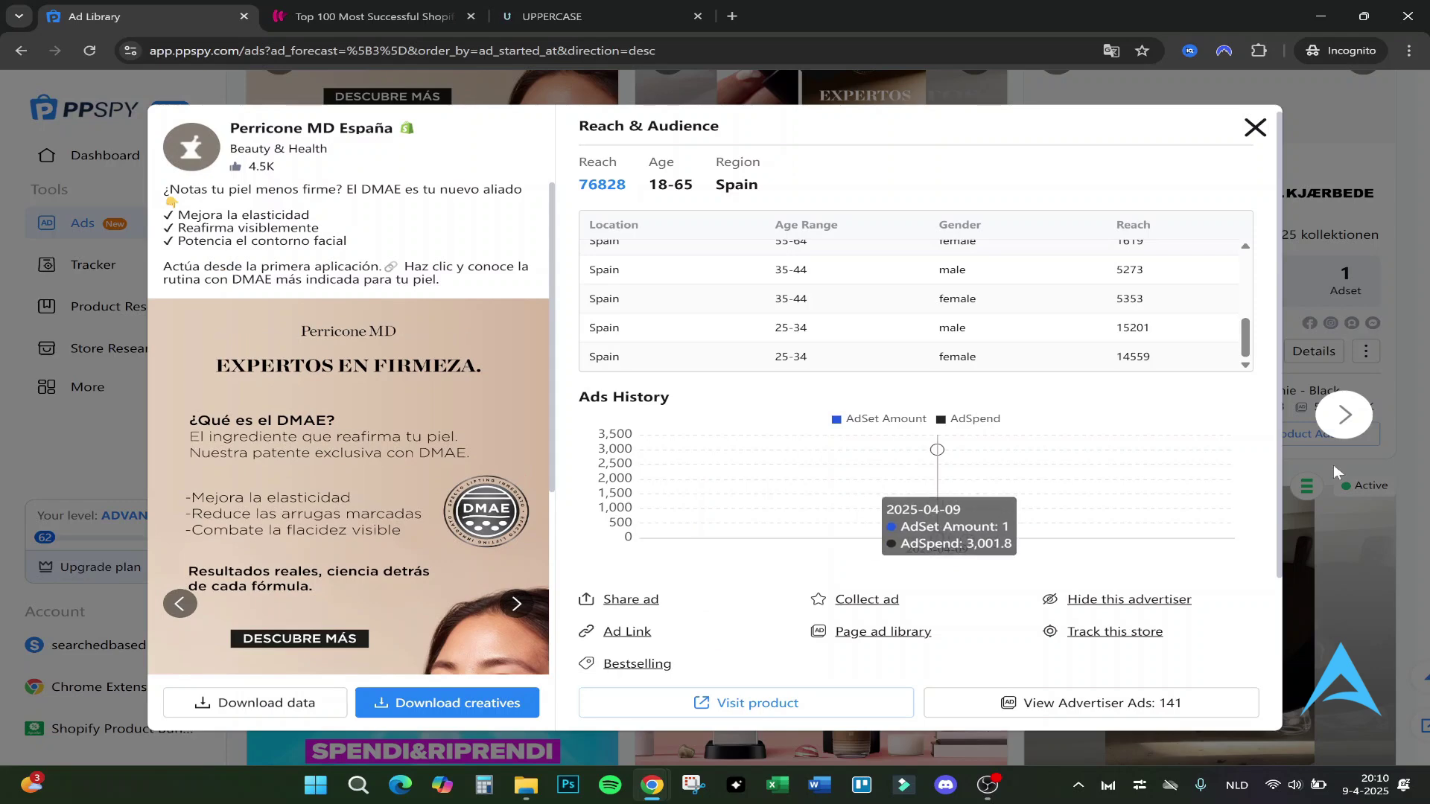
left_click(203, 71)
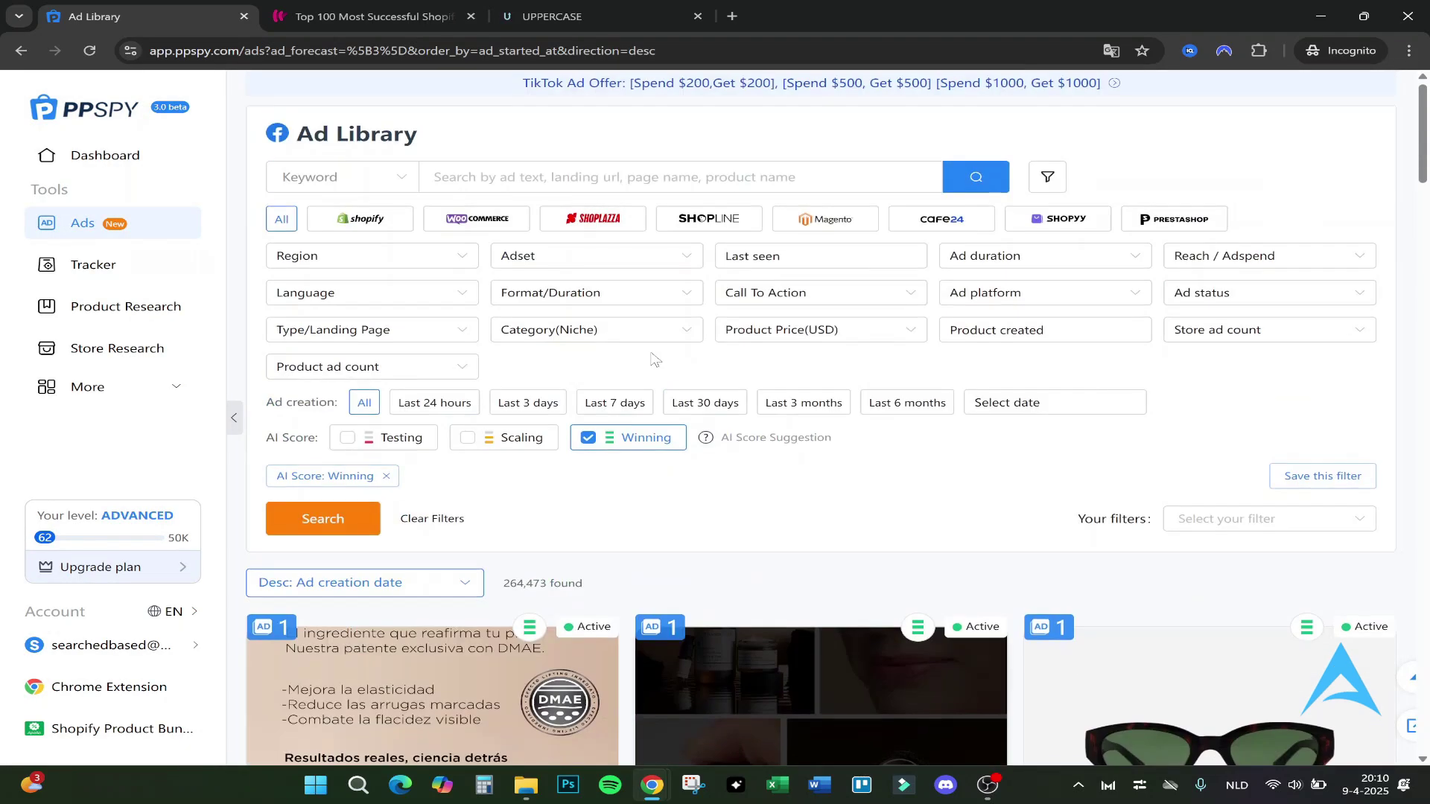
Open Sales Tracking from the dashboard's Track Competitor card and paste a store address
left_click(140, 155)
left_click(747, 250)
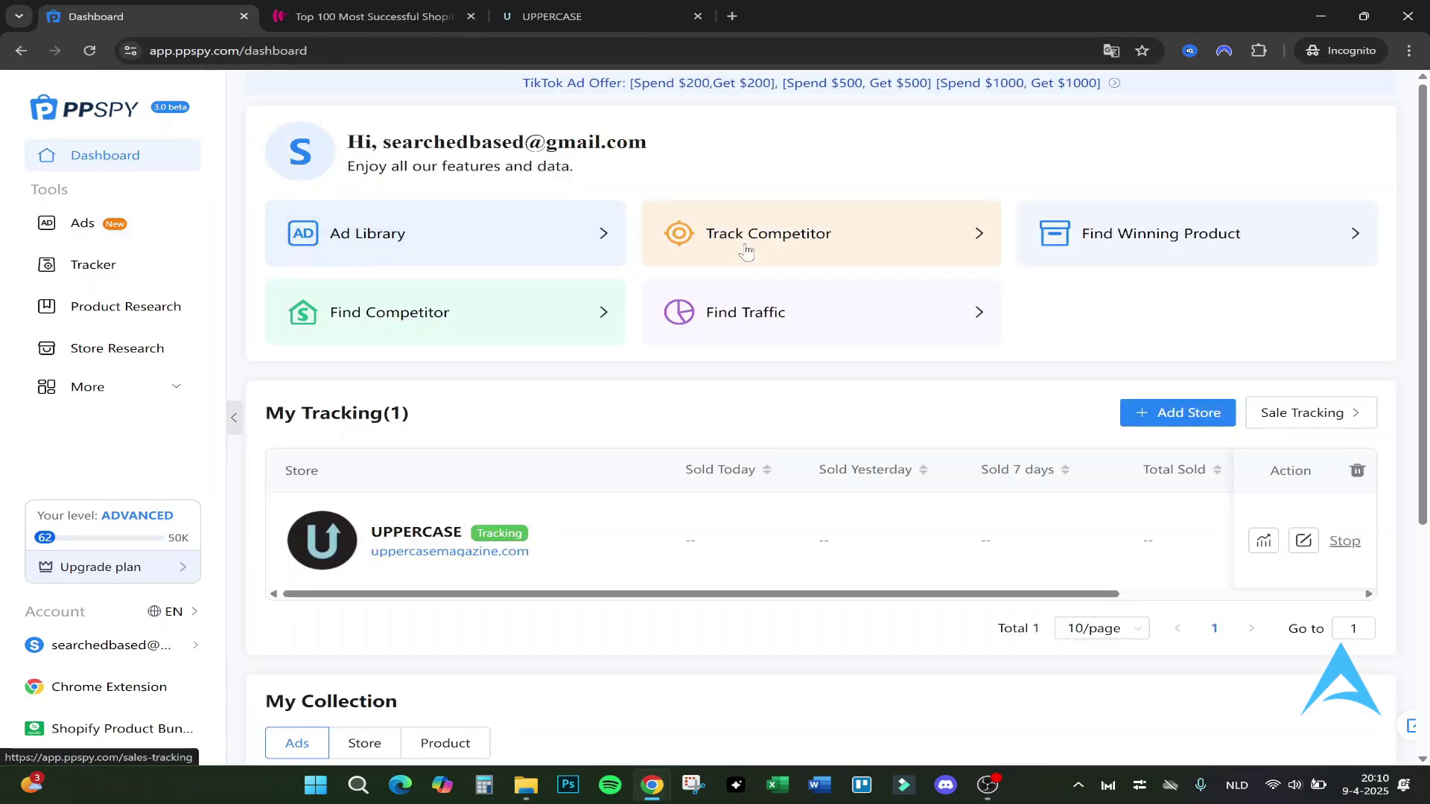
left_click(372, 16)
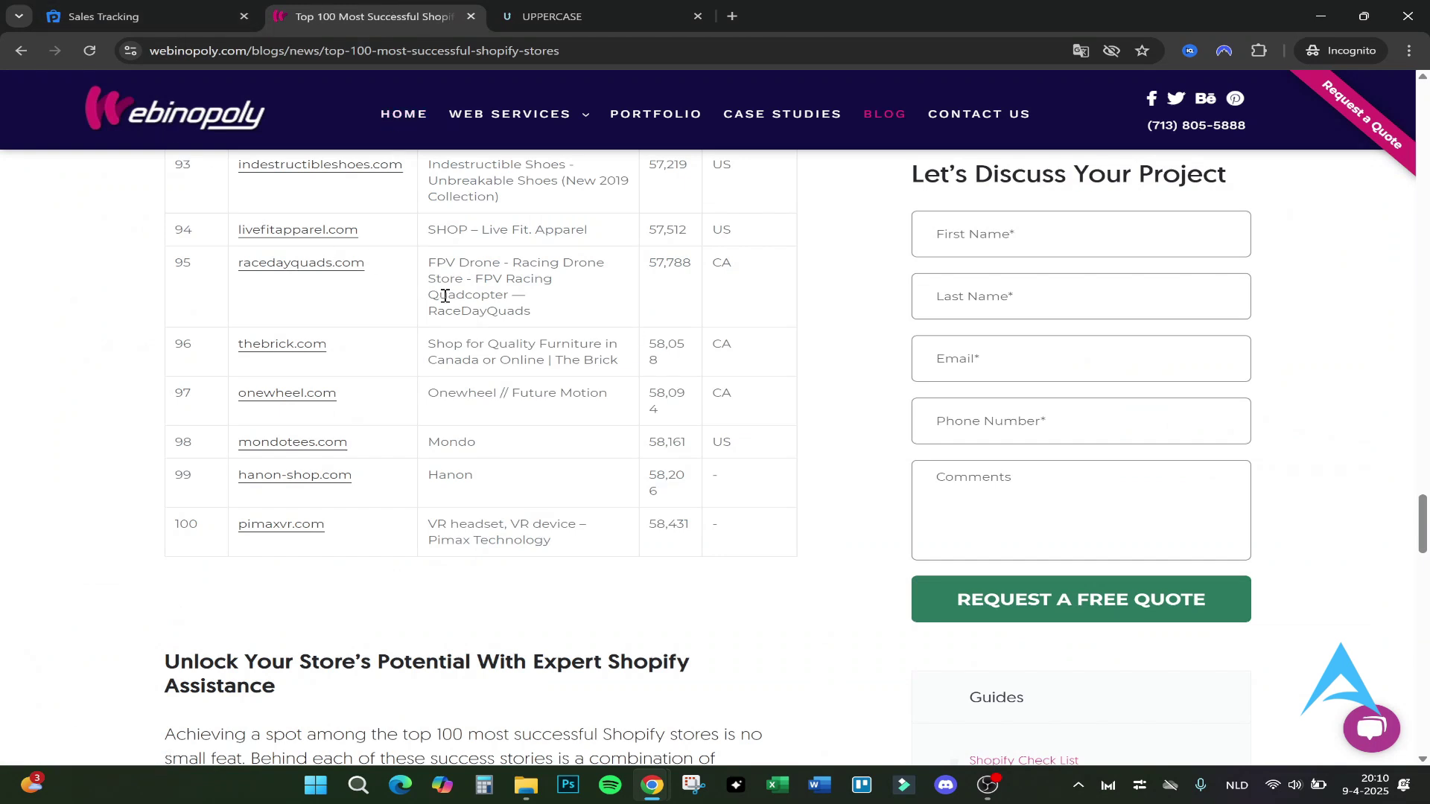
left_click(192, 8)
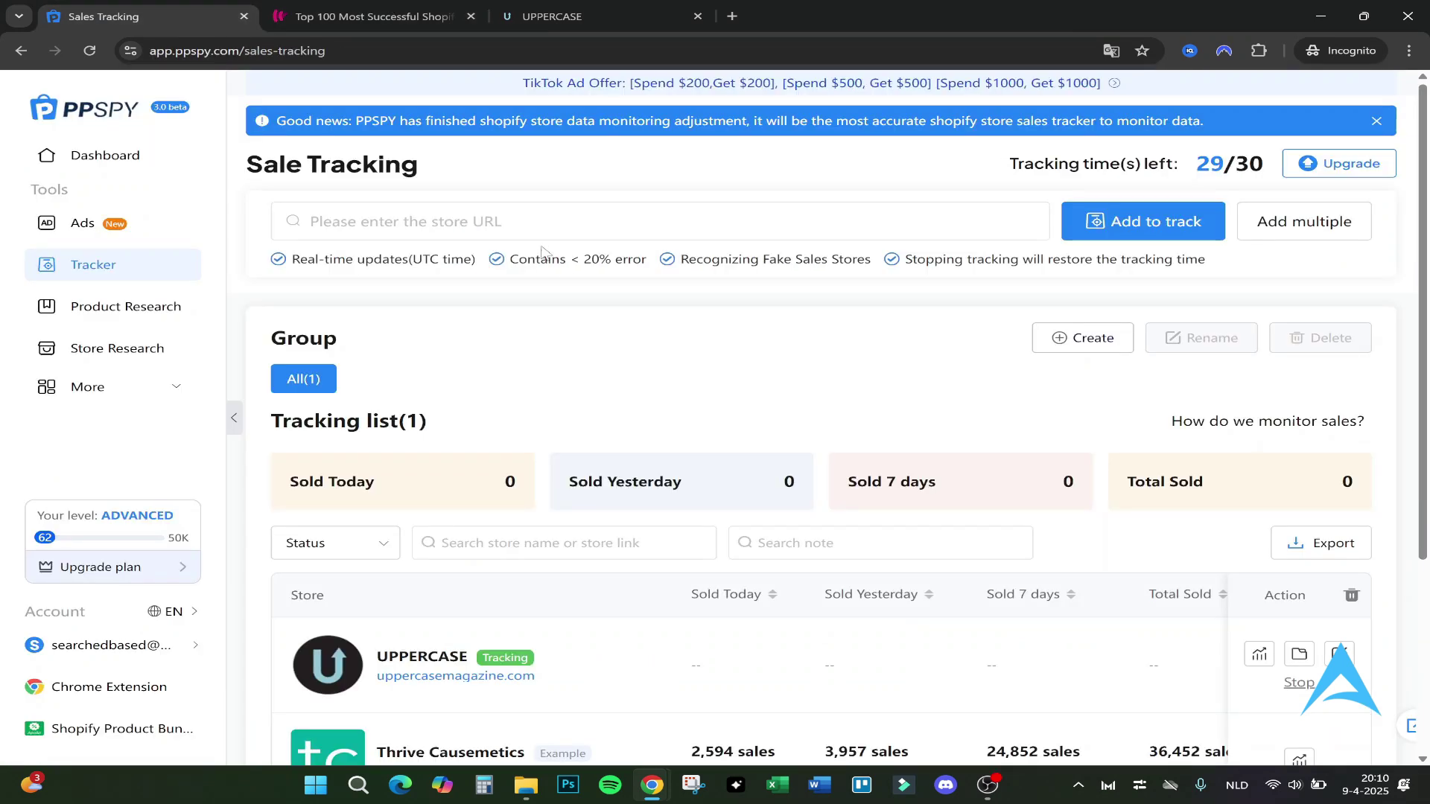
left_click(539, 222)
type("https://uppercasemagazine.com/")
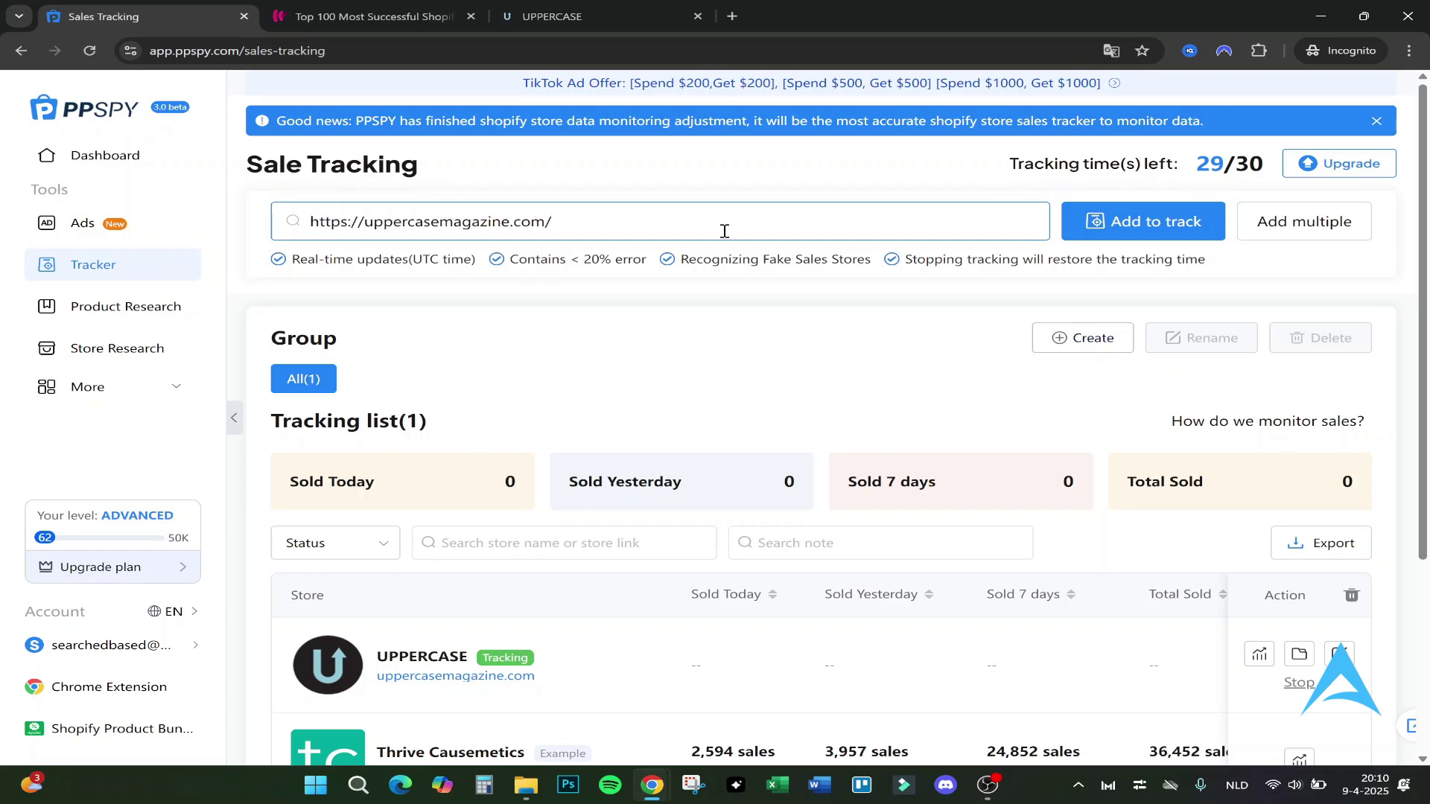
Copy thebrick.com from row 96 of the top stores list into the store address field
left_click(365, 16)
scroll(438, 345, "up", 2)
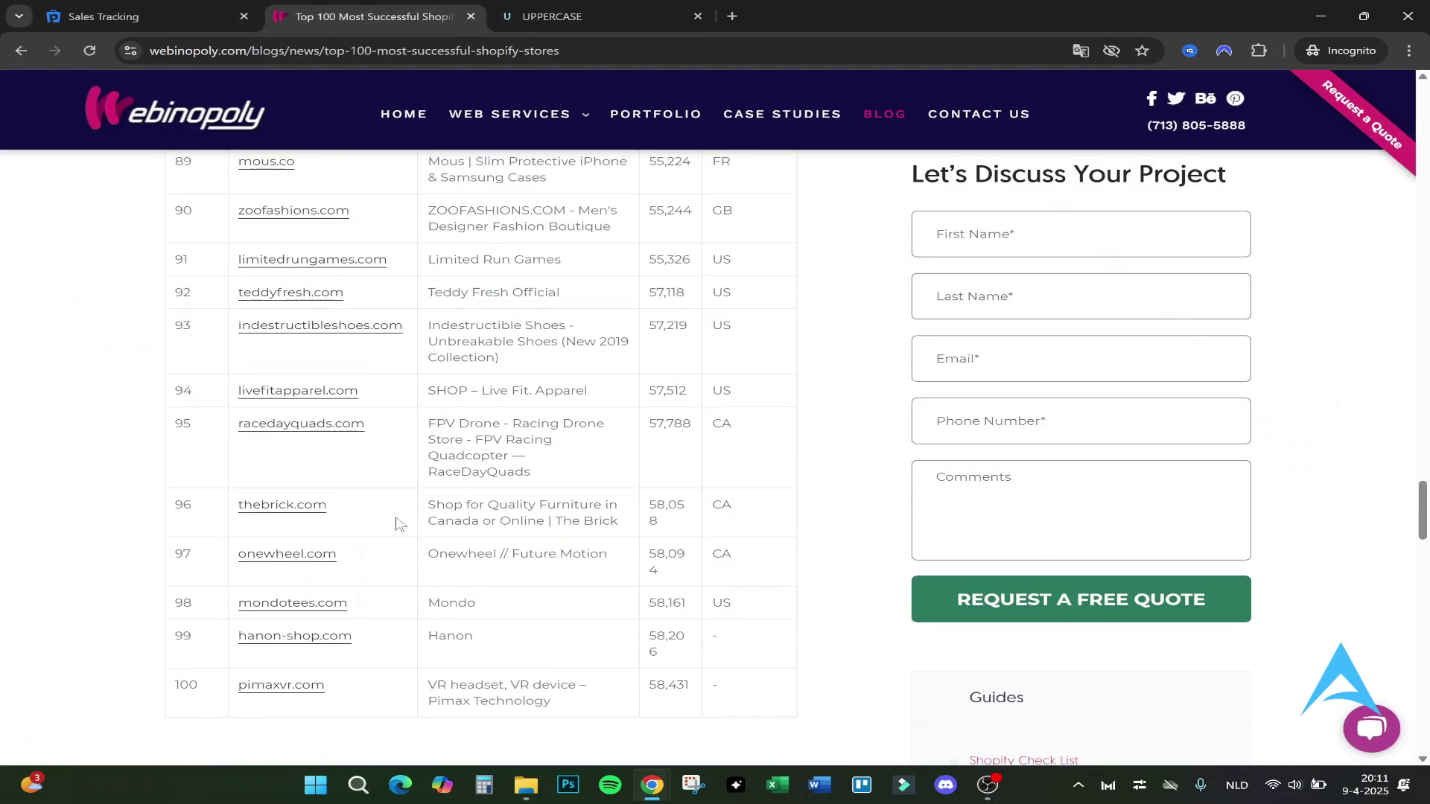
left_click_drag(330, 507, 242, 509)
key("ctrl+c")
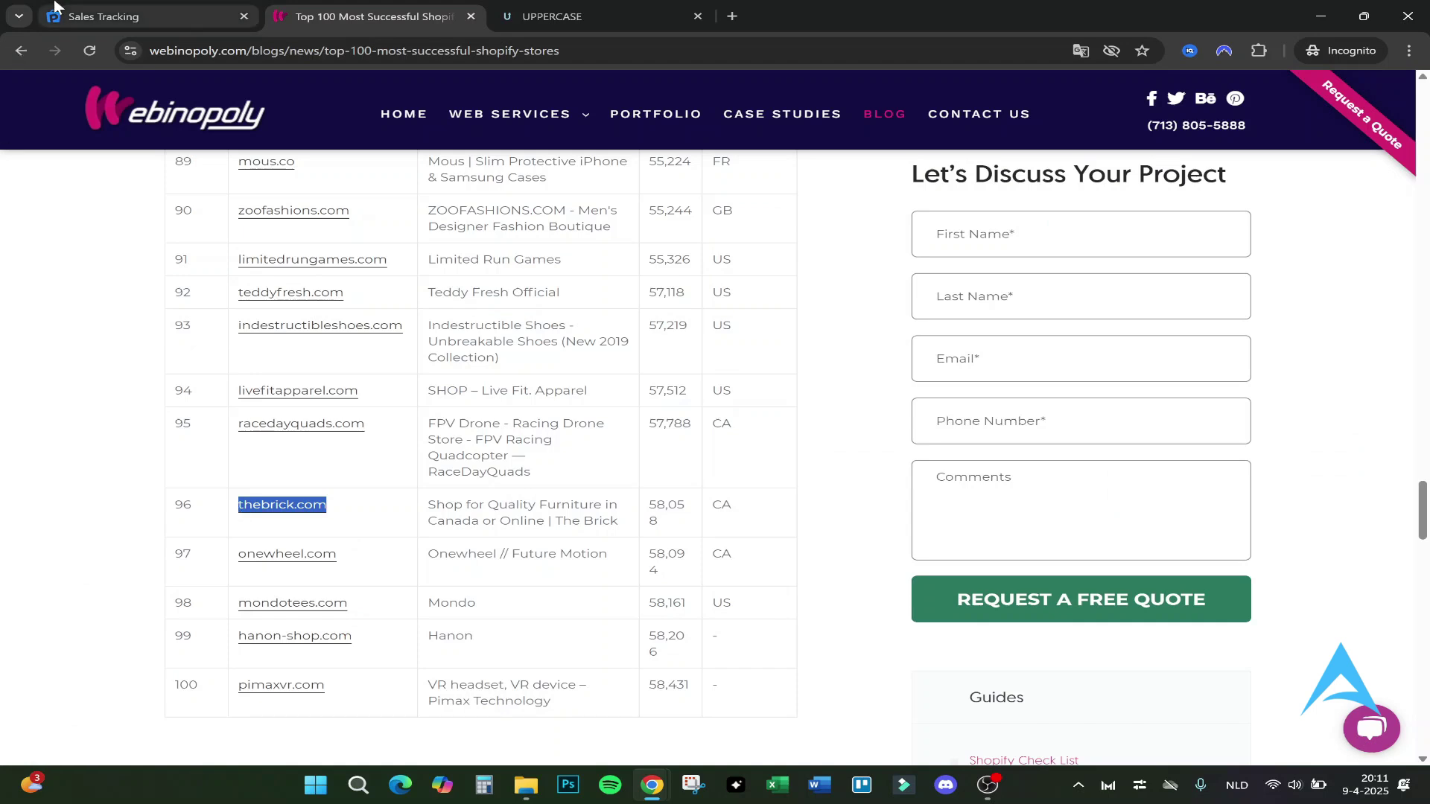
left_click(149, 16)
key("ctrl+v")
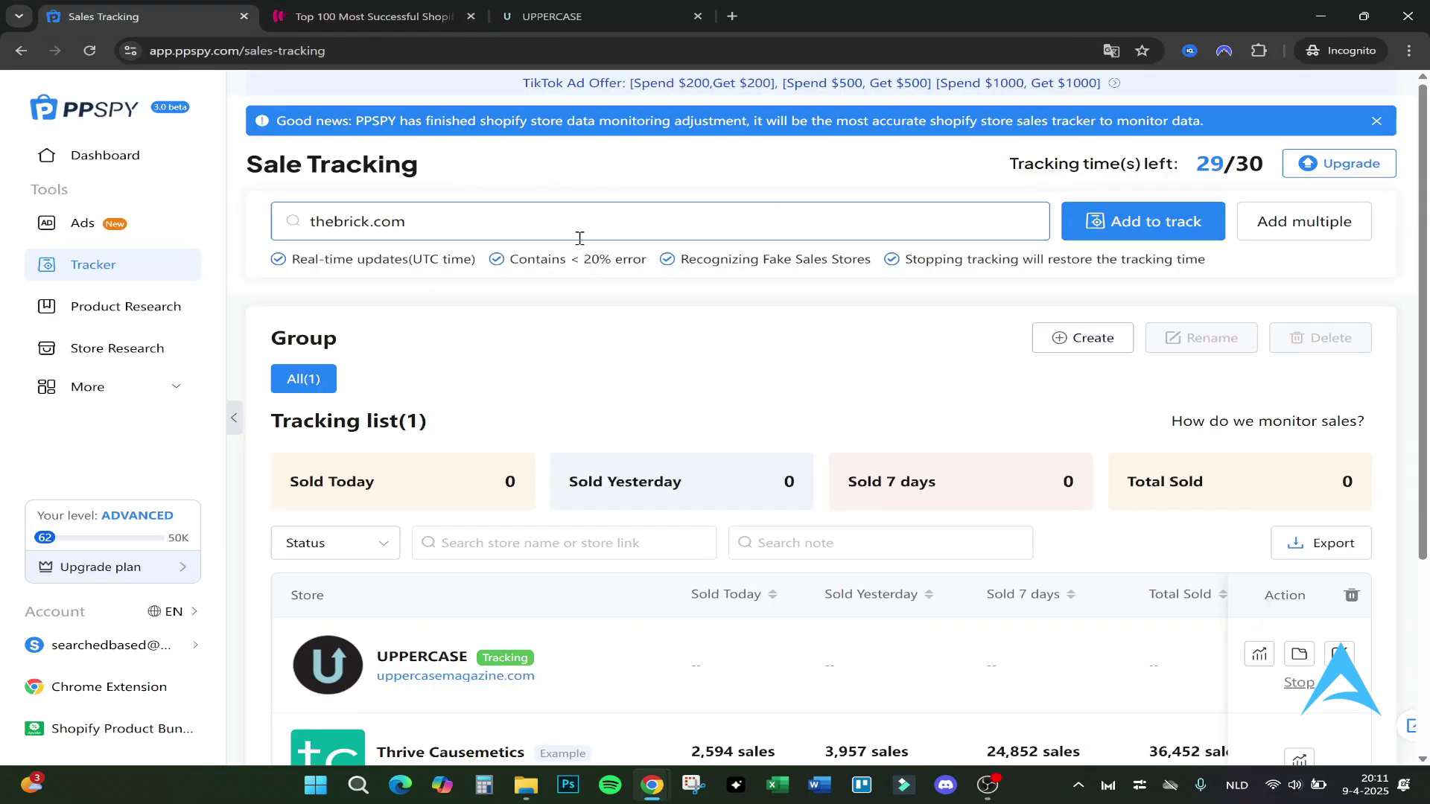
Submit thebrick.com for tracking, decline at the false-sales warning, and return to the stores list
left_click(1117, 221)
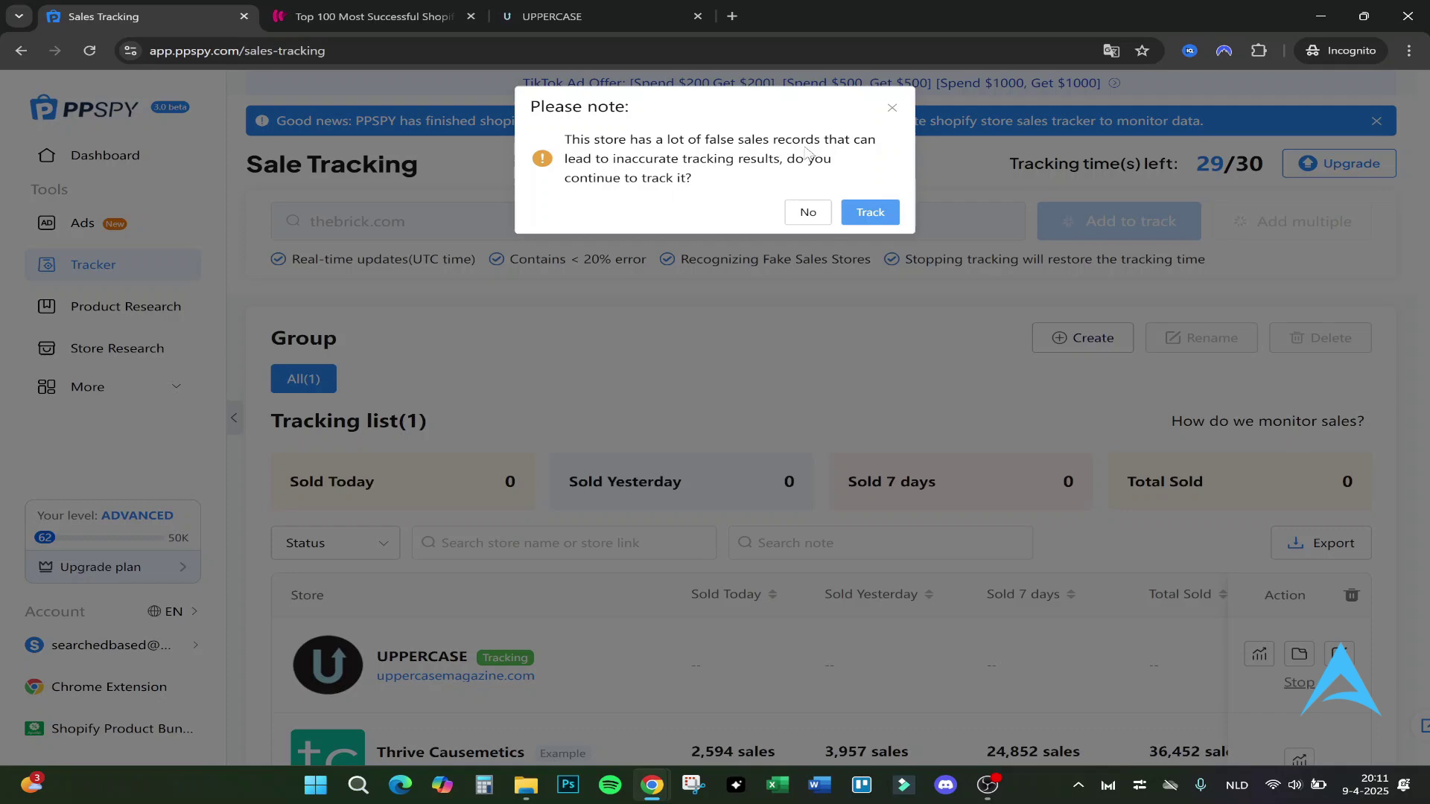
left_click(808, 212)
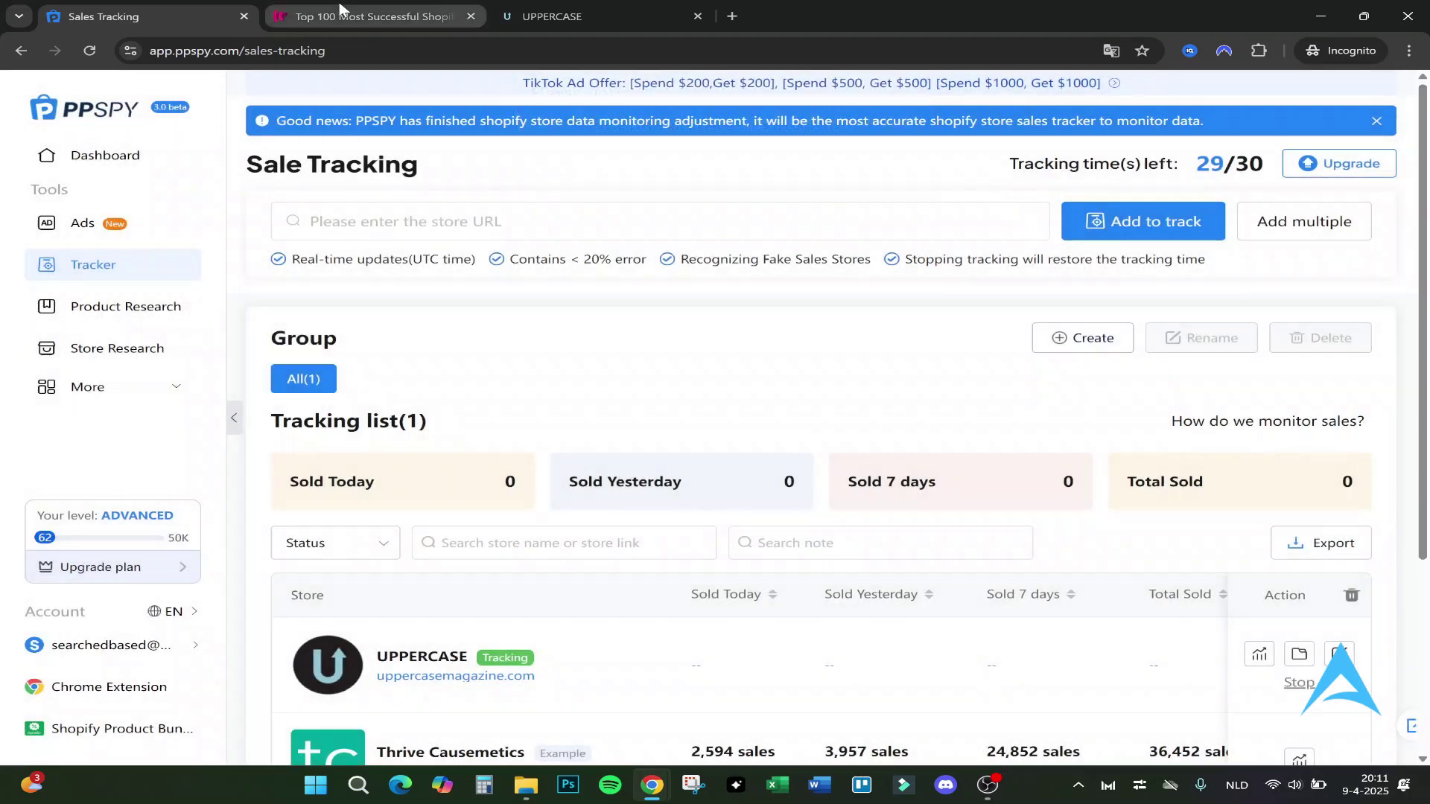
left_click(372, 16)
scroll(432, 322, "up", 20)
Copy chubbiesshorts.com from row 47 into Sales Tracking so Chubbies Shorts gets tracked
scroll(431, 322, "up", 5)
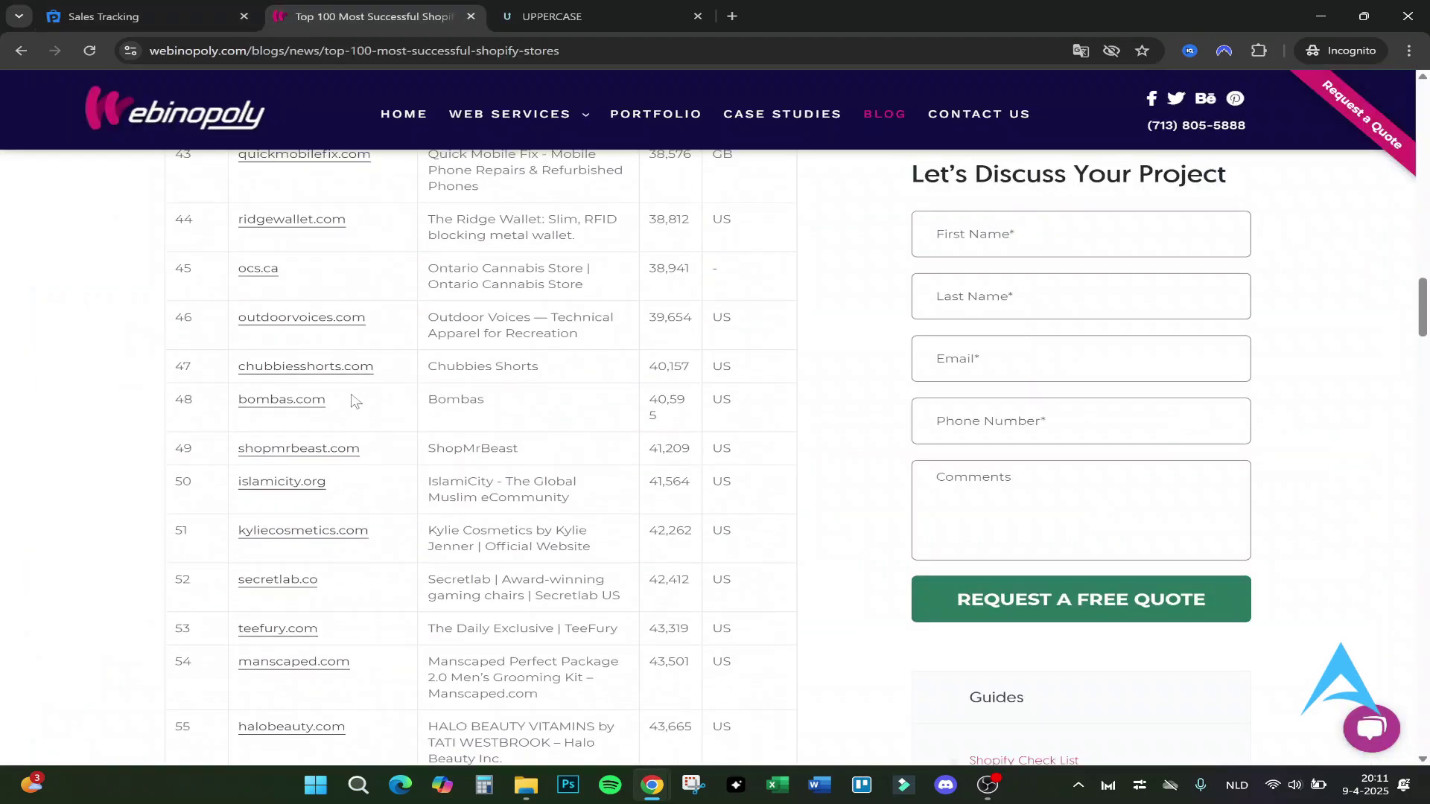
left_click_drag(376, 366, 250, 367)
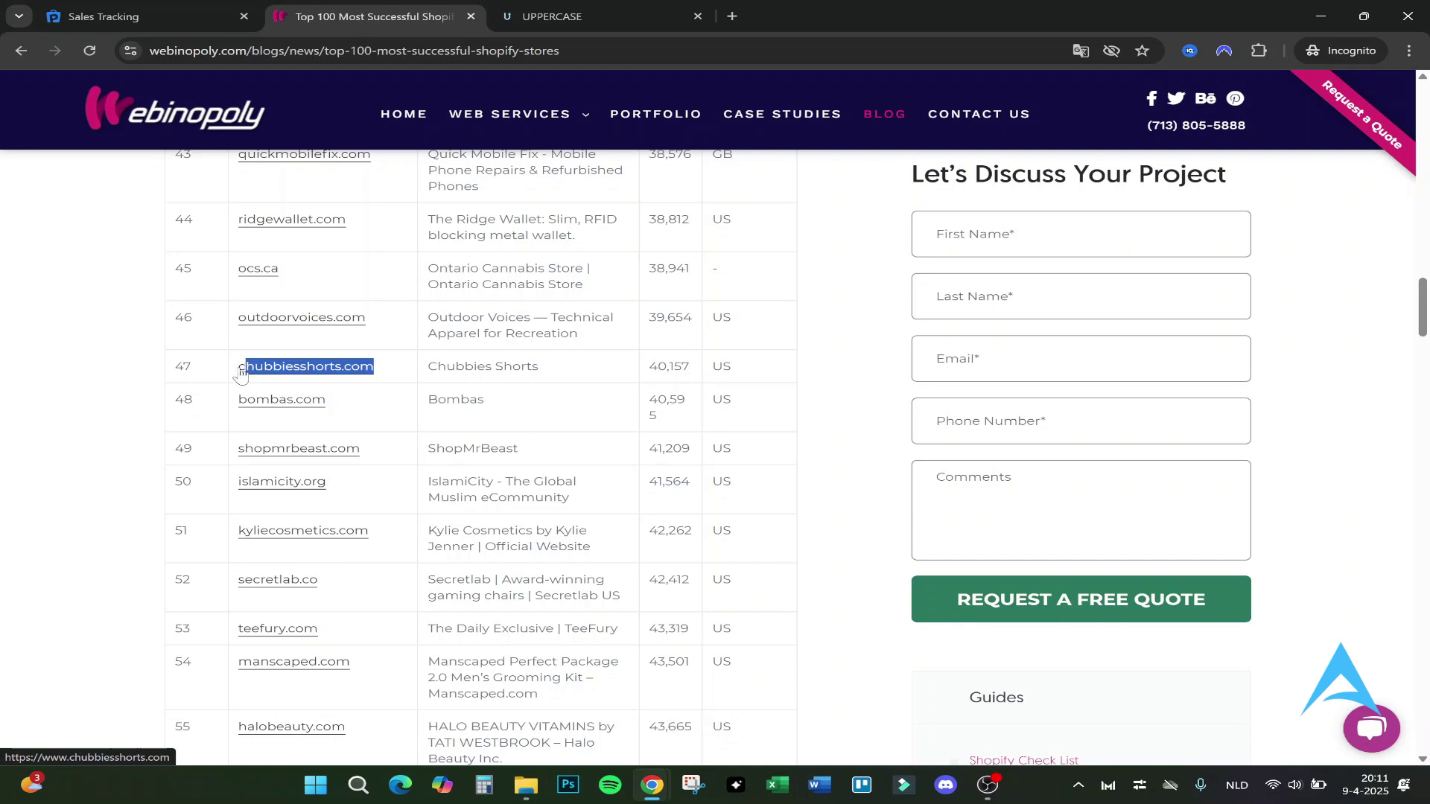
key("ctrl+shift+Tab")
scroll(726, 326, "down", 4)
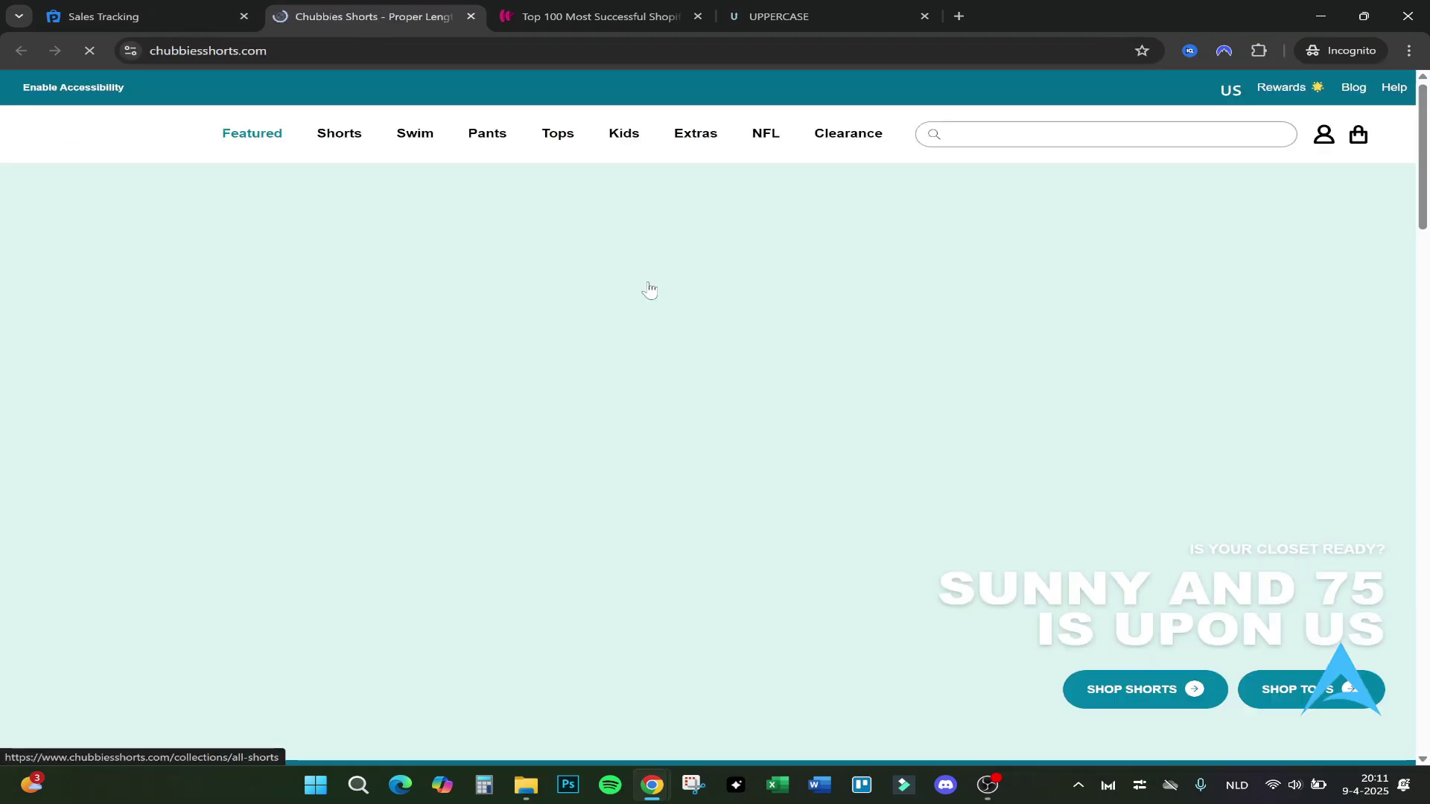
scroll(380, 281, "down", 6)
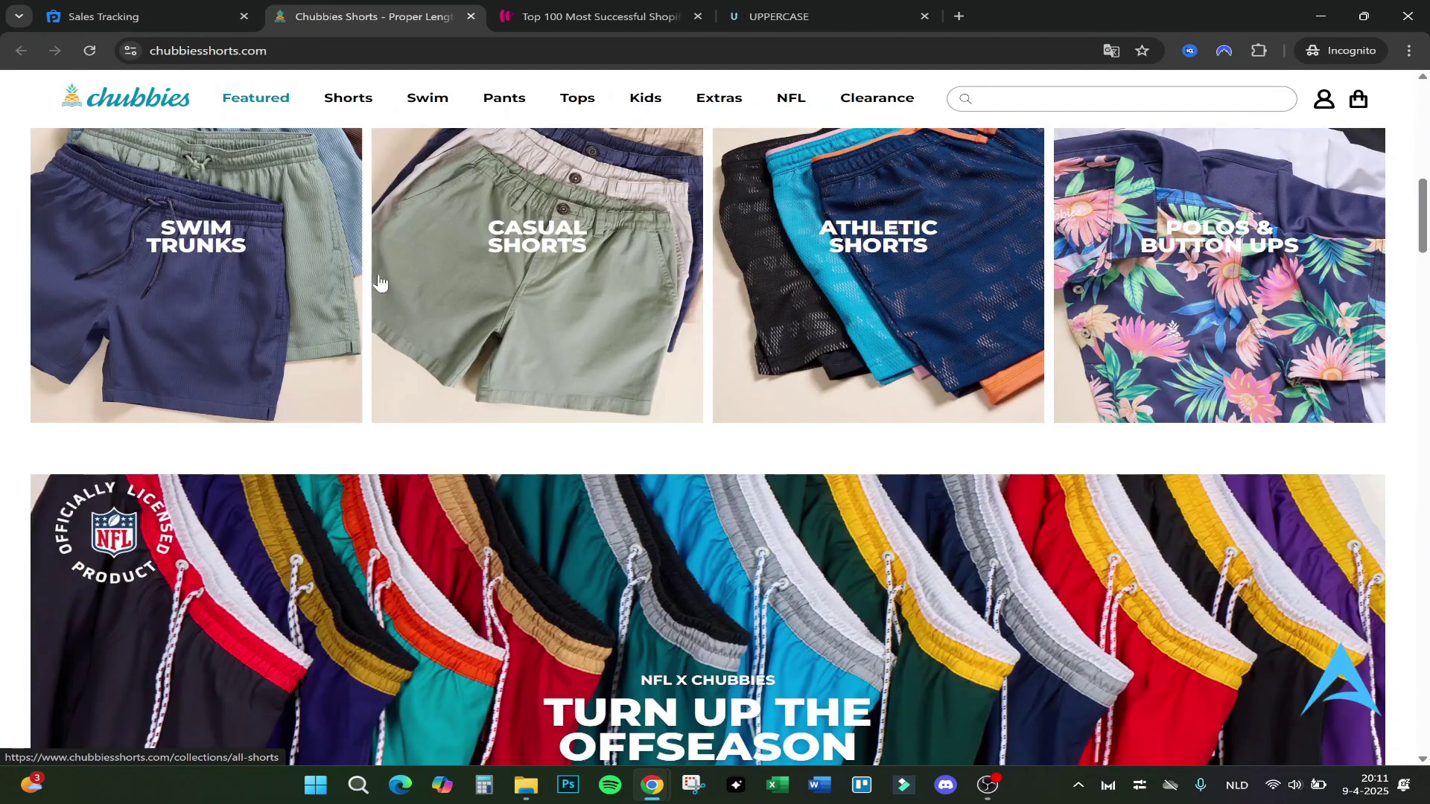
scroll(380, 282, "down", 12)
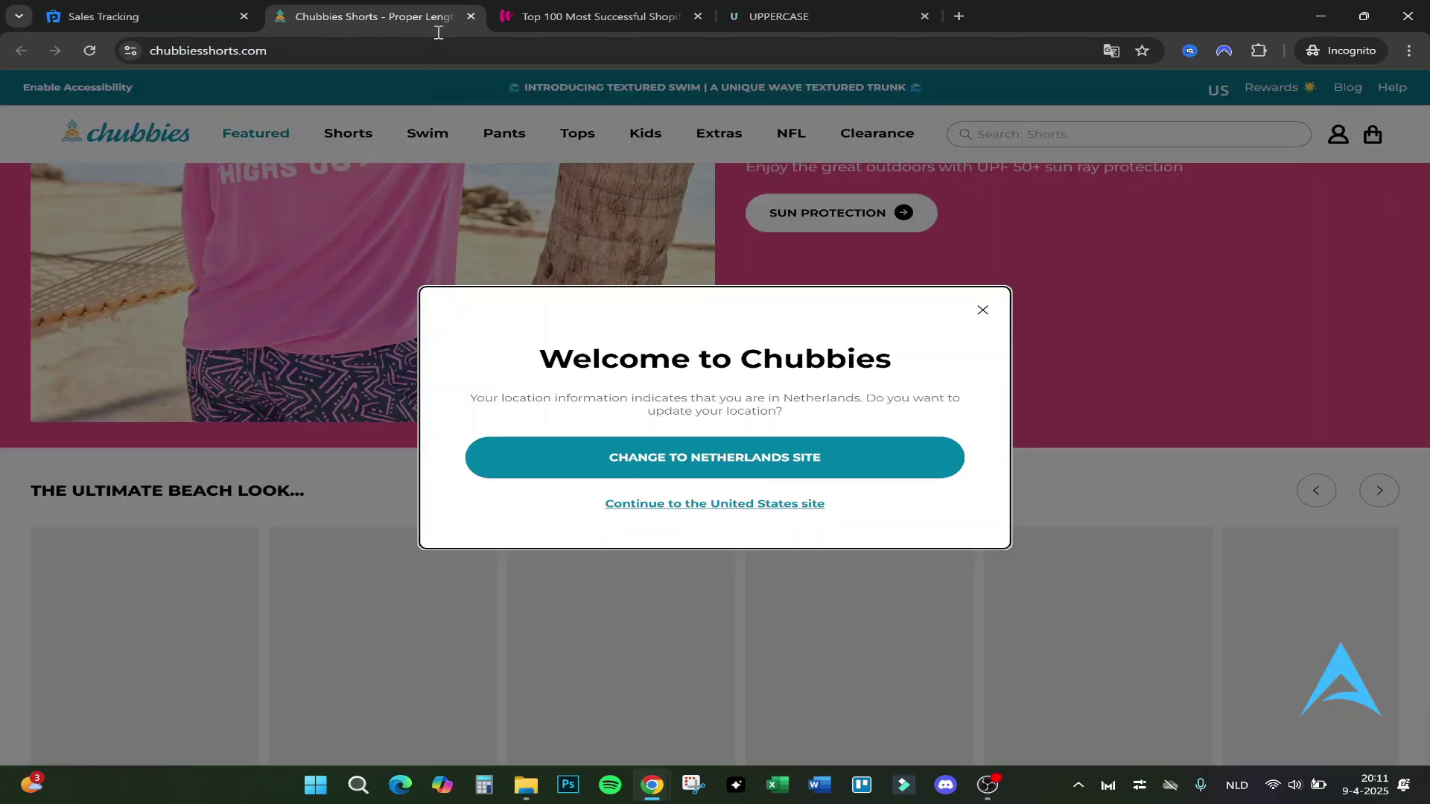
left_click(472, 17)
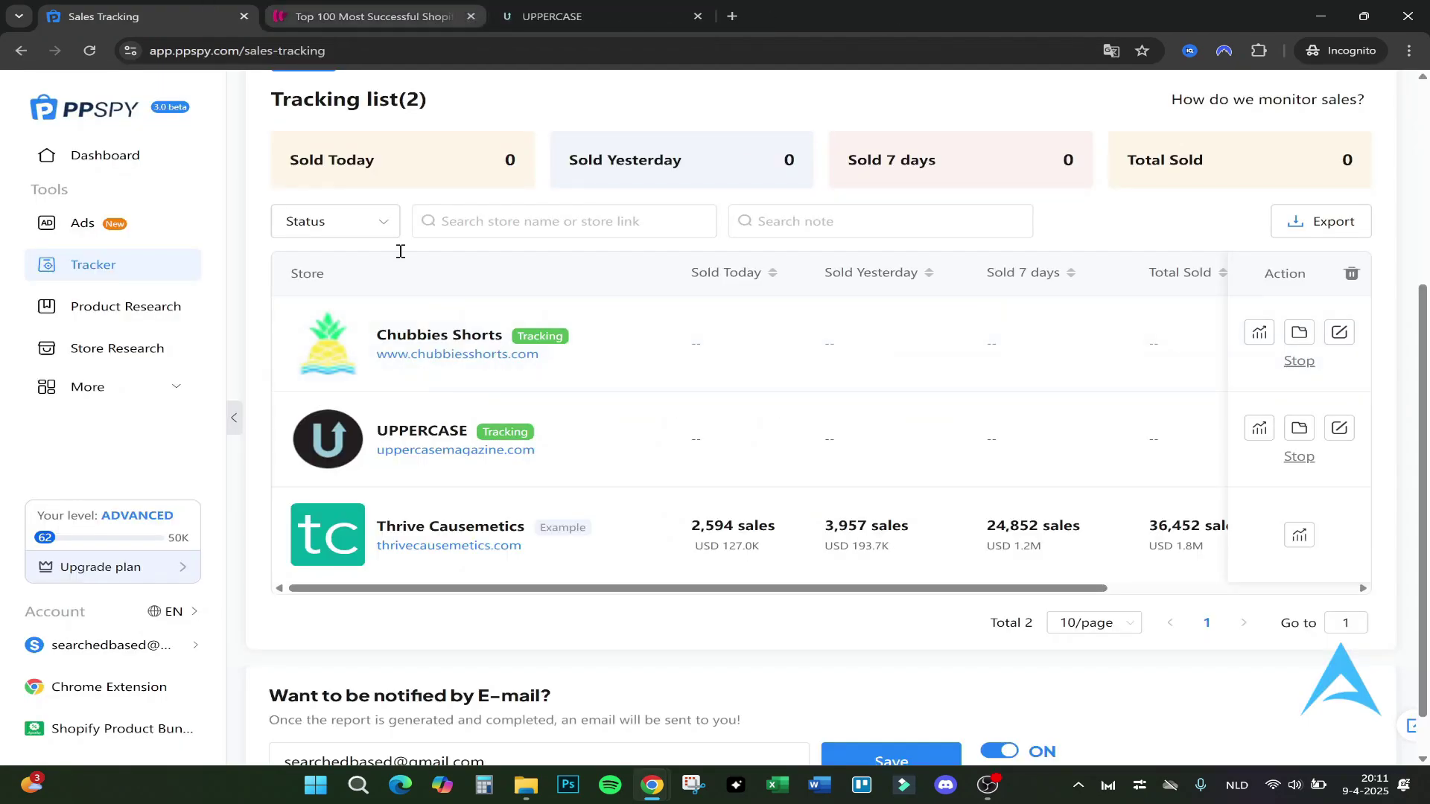
scroll(743, 464, "up", 4)
scroll(744, 463, "down", 5)
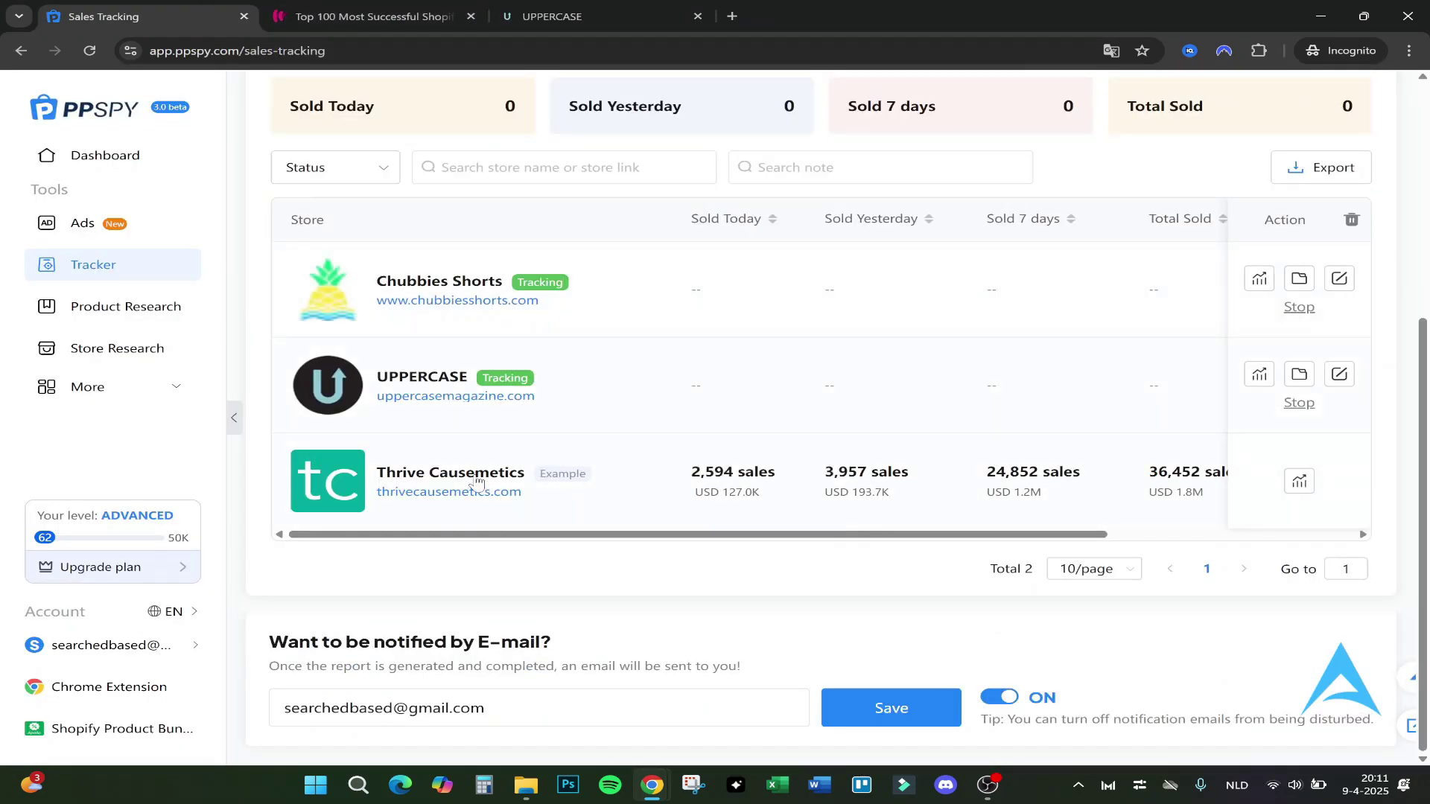
left_click_drag(690, 535, 805, 538)
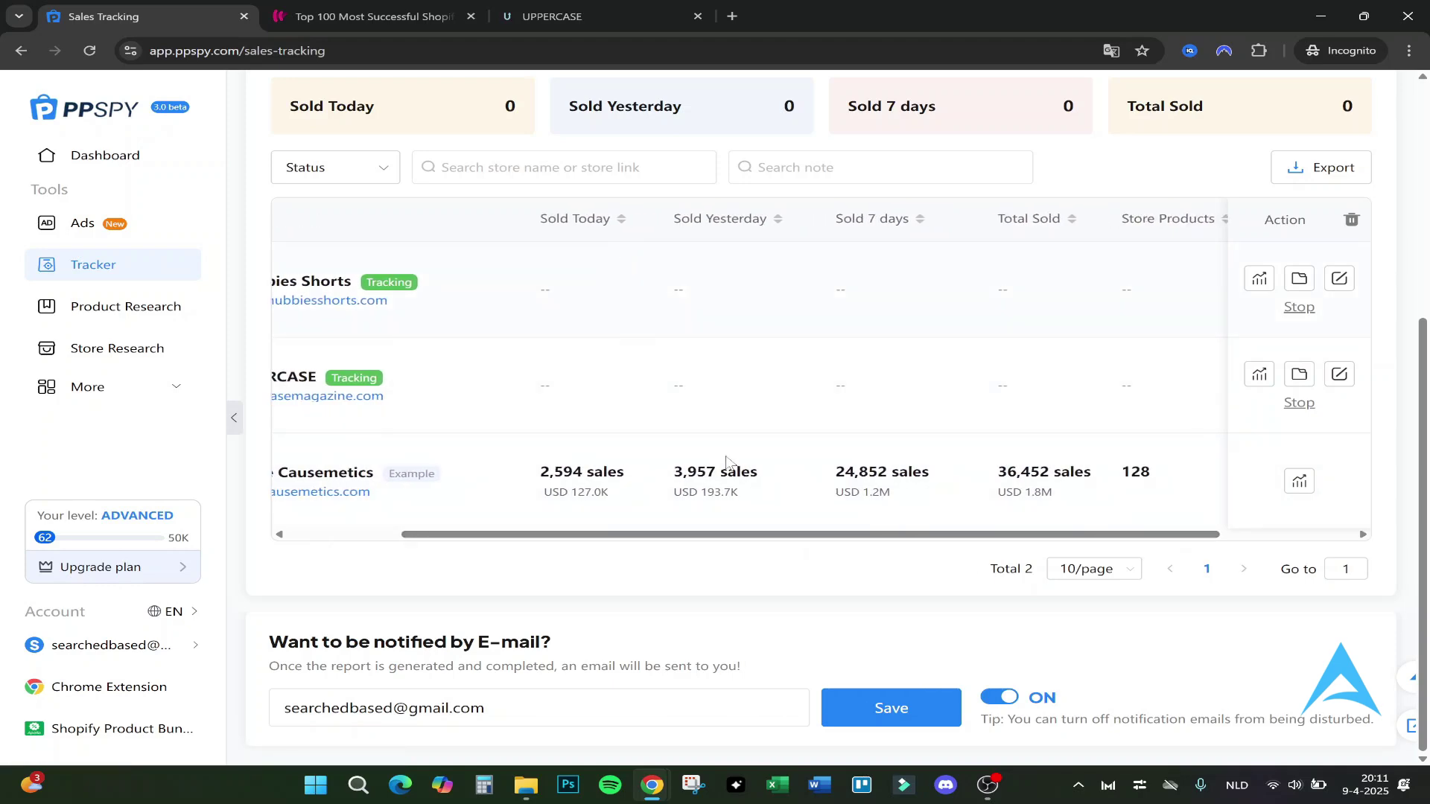
scroll(690, 284, "up", 5)
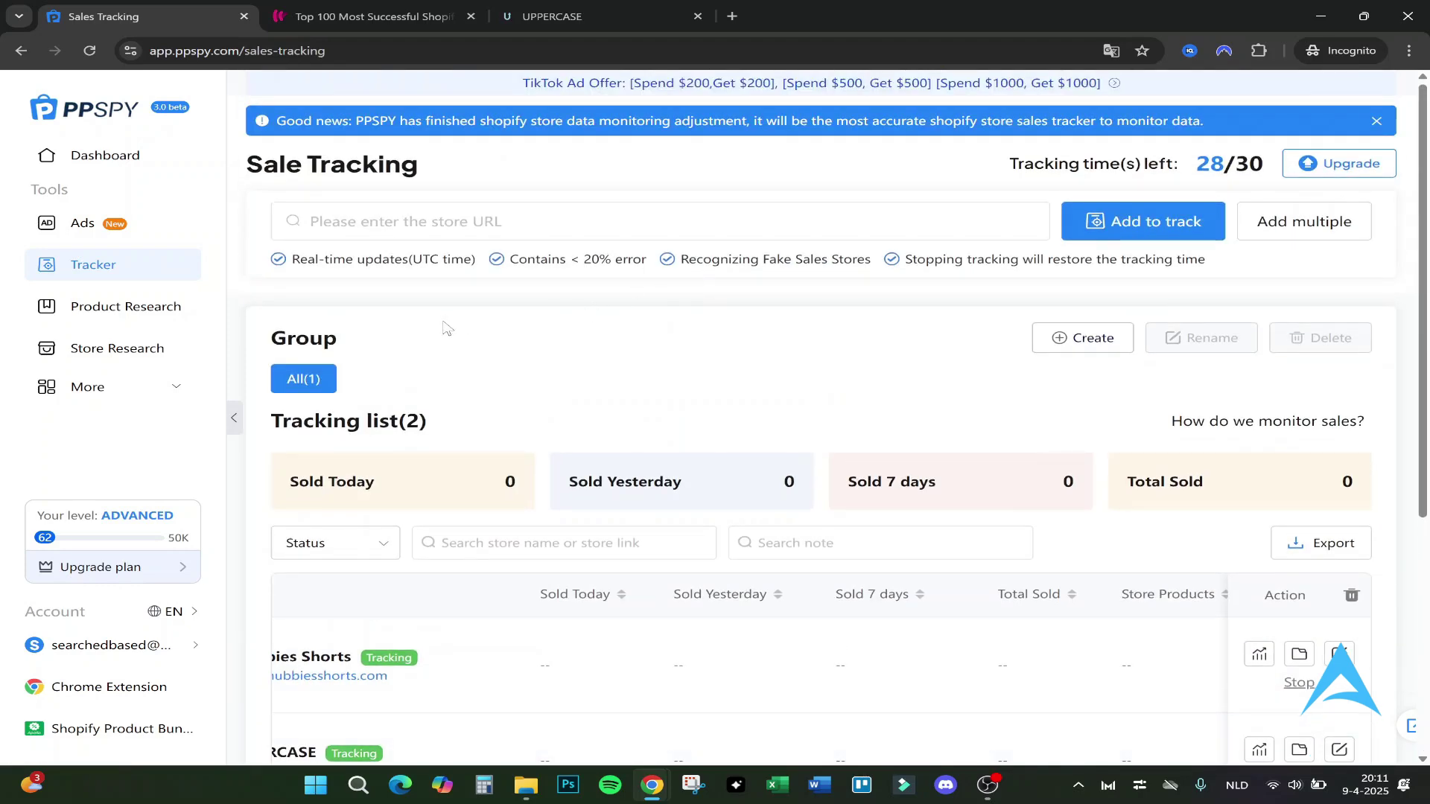
scroll(724, 488, "down", 3)
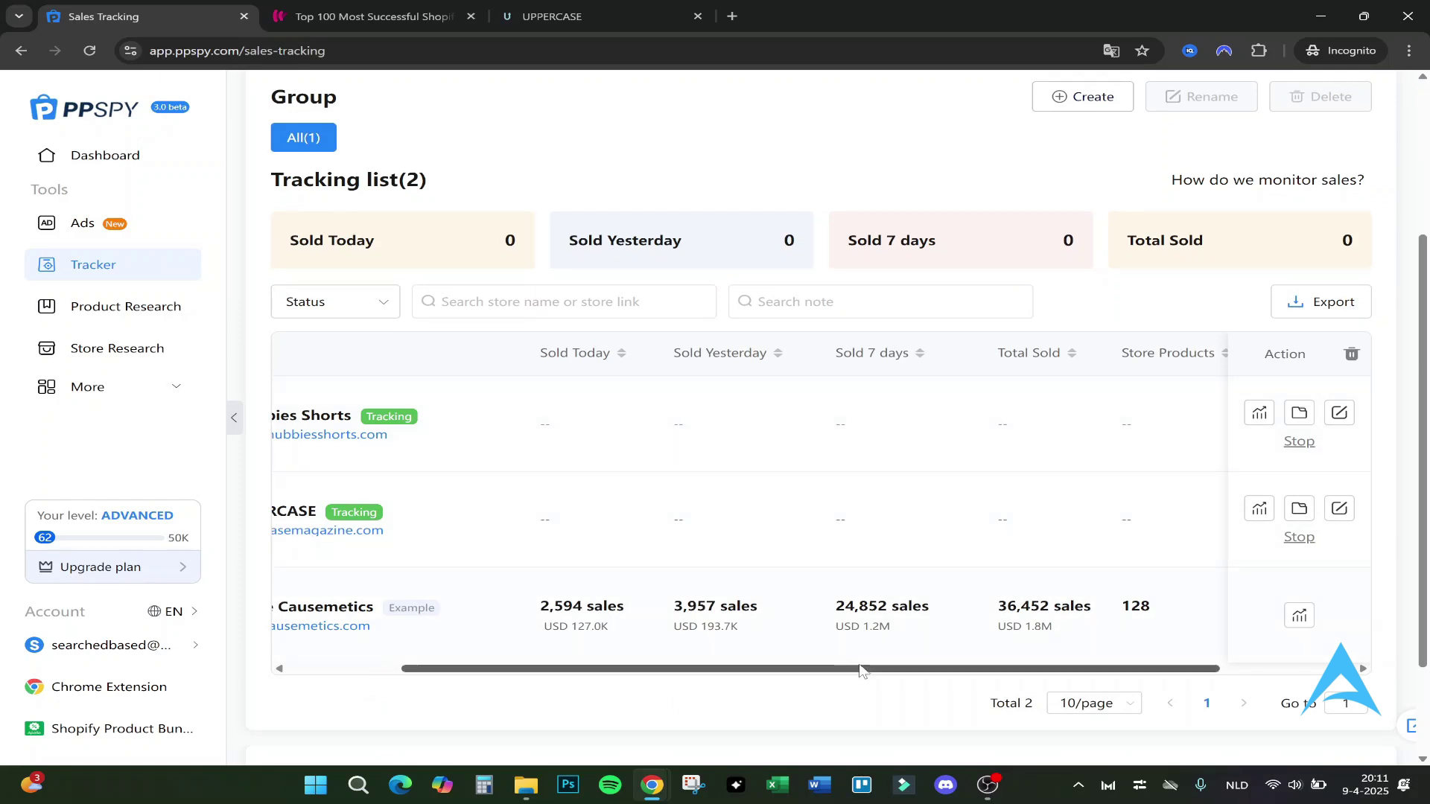
left_click_drag(862, 667, 1121, 667)
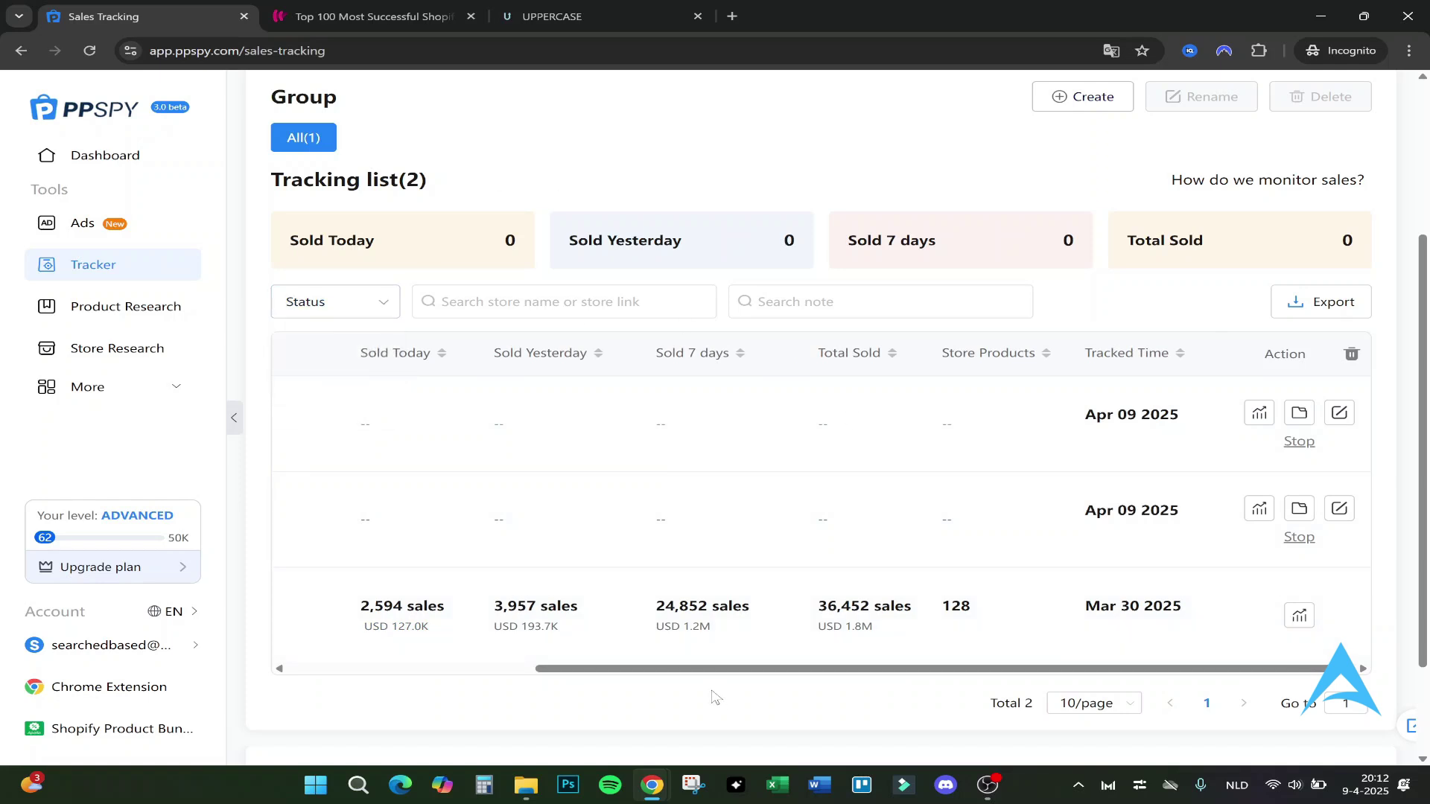
left_click_drag(726, 678, 470, 670)
scroll(1233, 428, "up", 3)
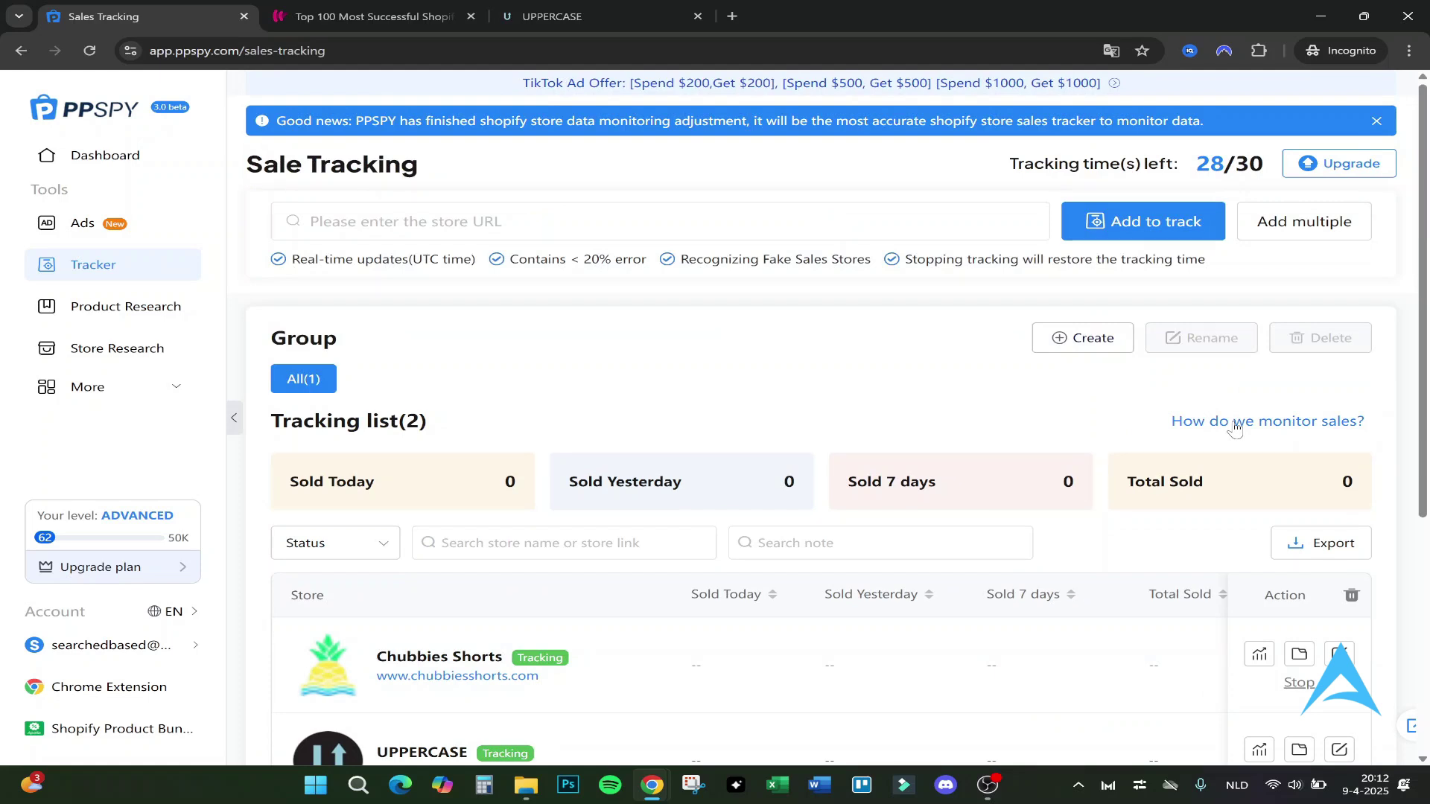
Search Find Winning Product for Consumer Electronics and open the top seller's store details
left_click(95, 157)
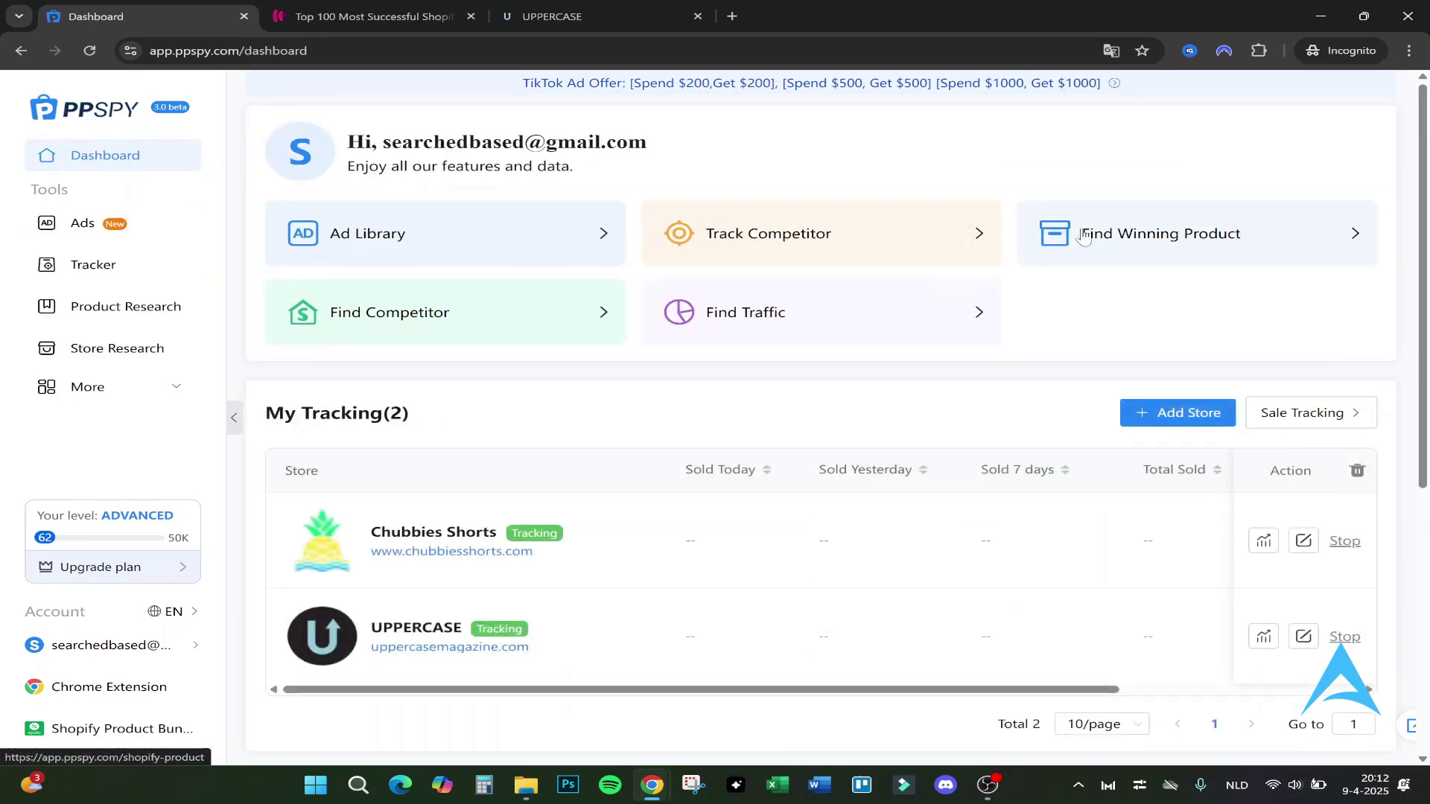
left_click(1116, 237)
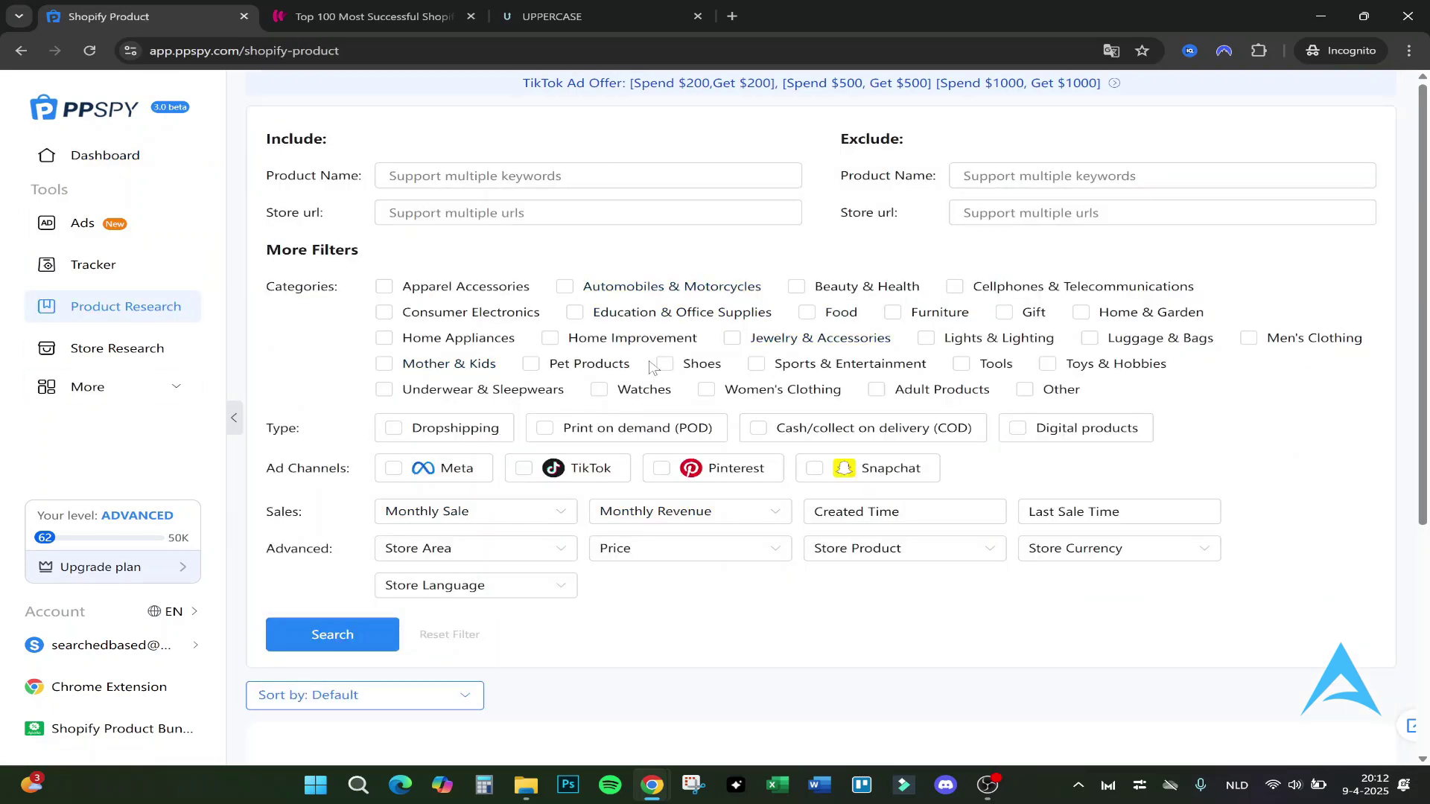
left_click(453, 314)
scroll(321, 402, "down", 3)
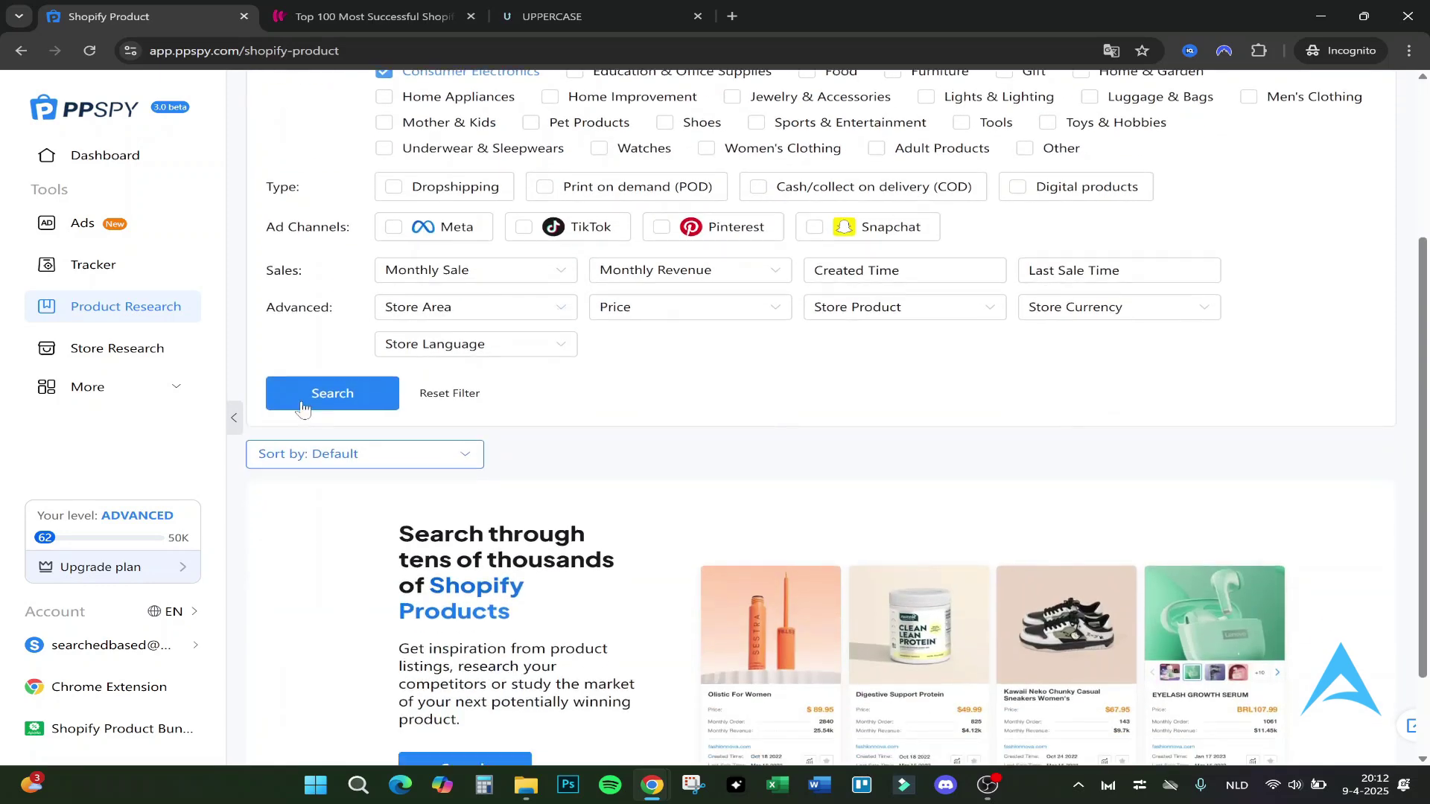
left_click(309, 396)
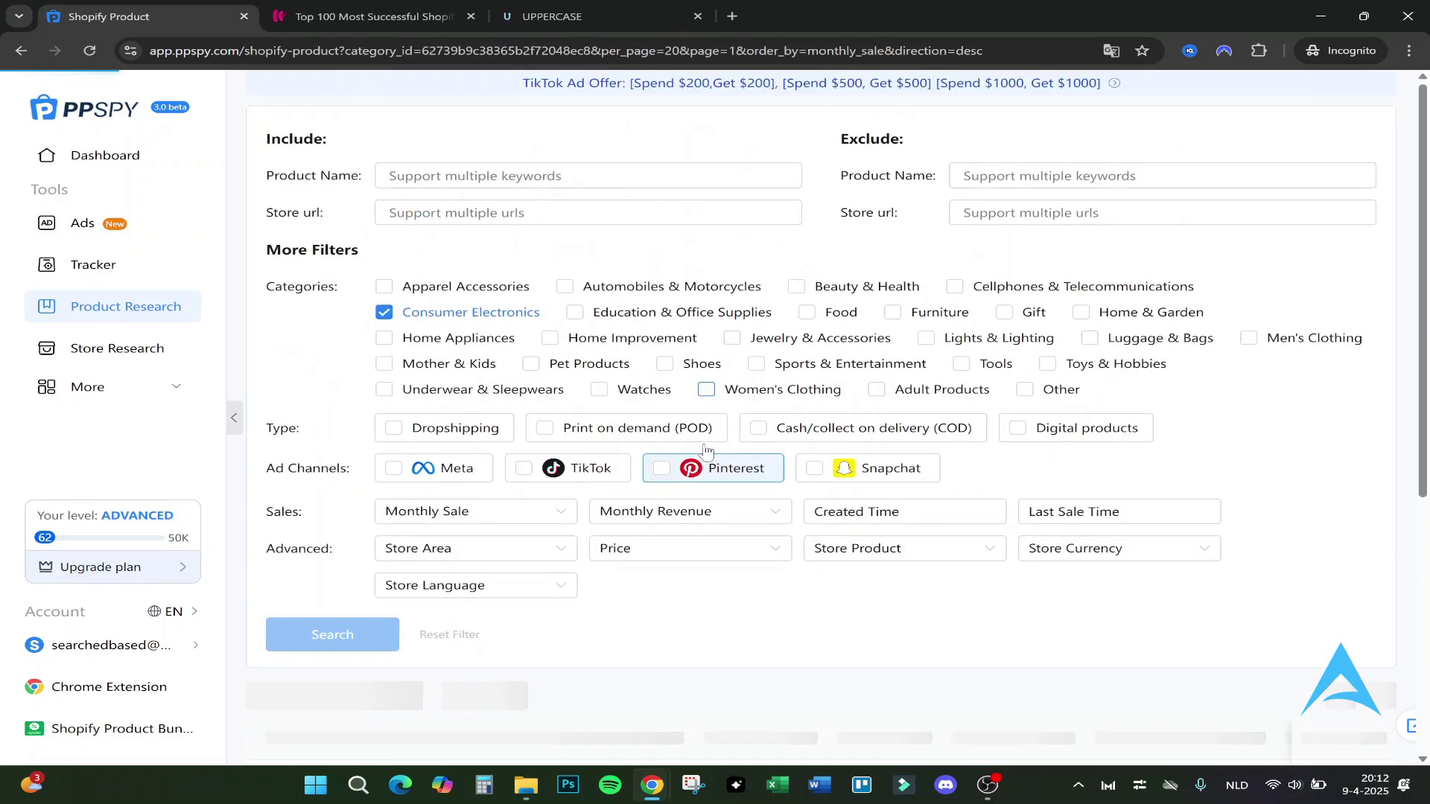
scroll(706, 451, "down", 7)
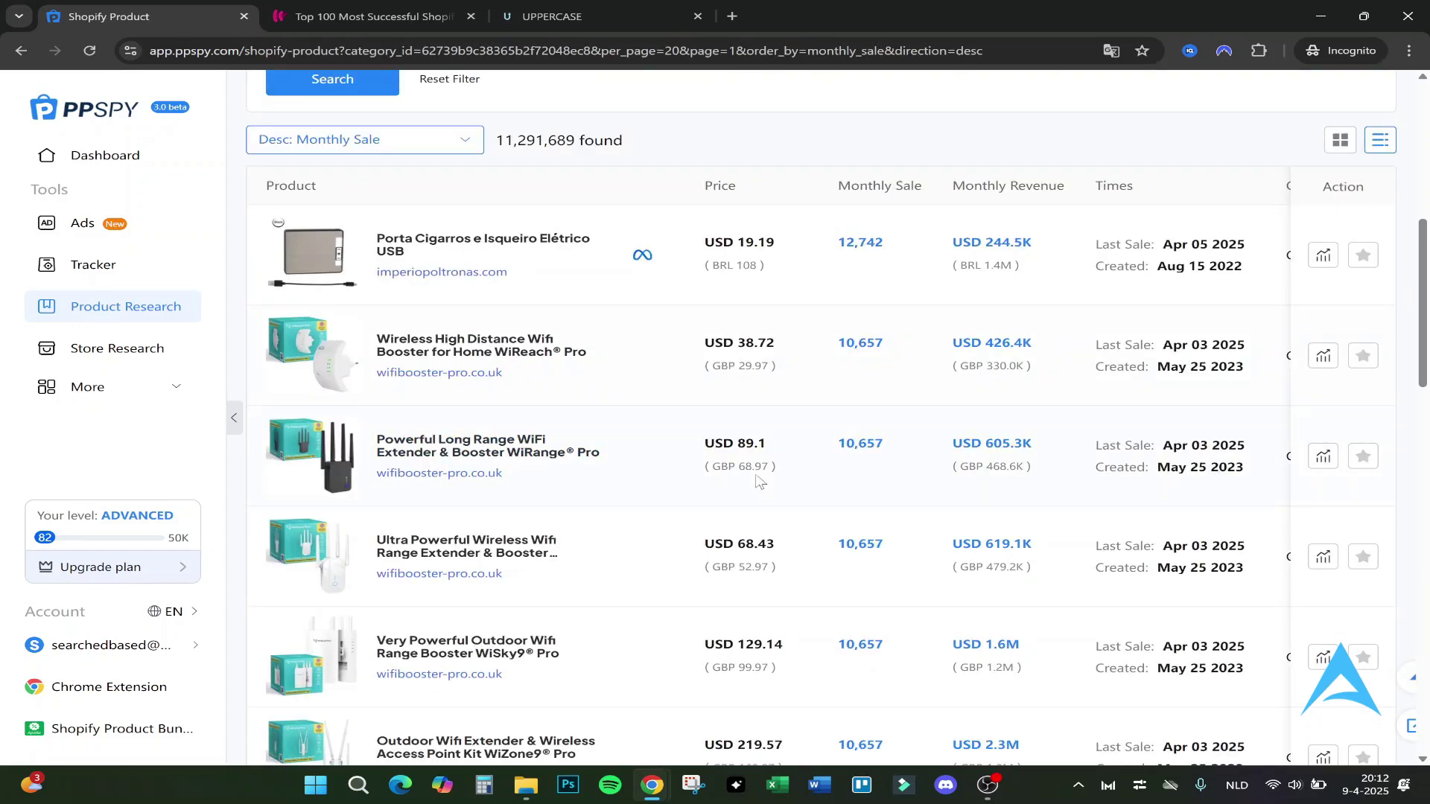
scroll(758, 480, "down", 4)
scroll(751, 440, "up", 5)
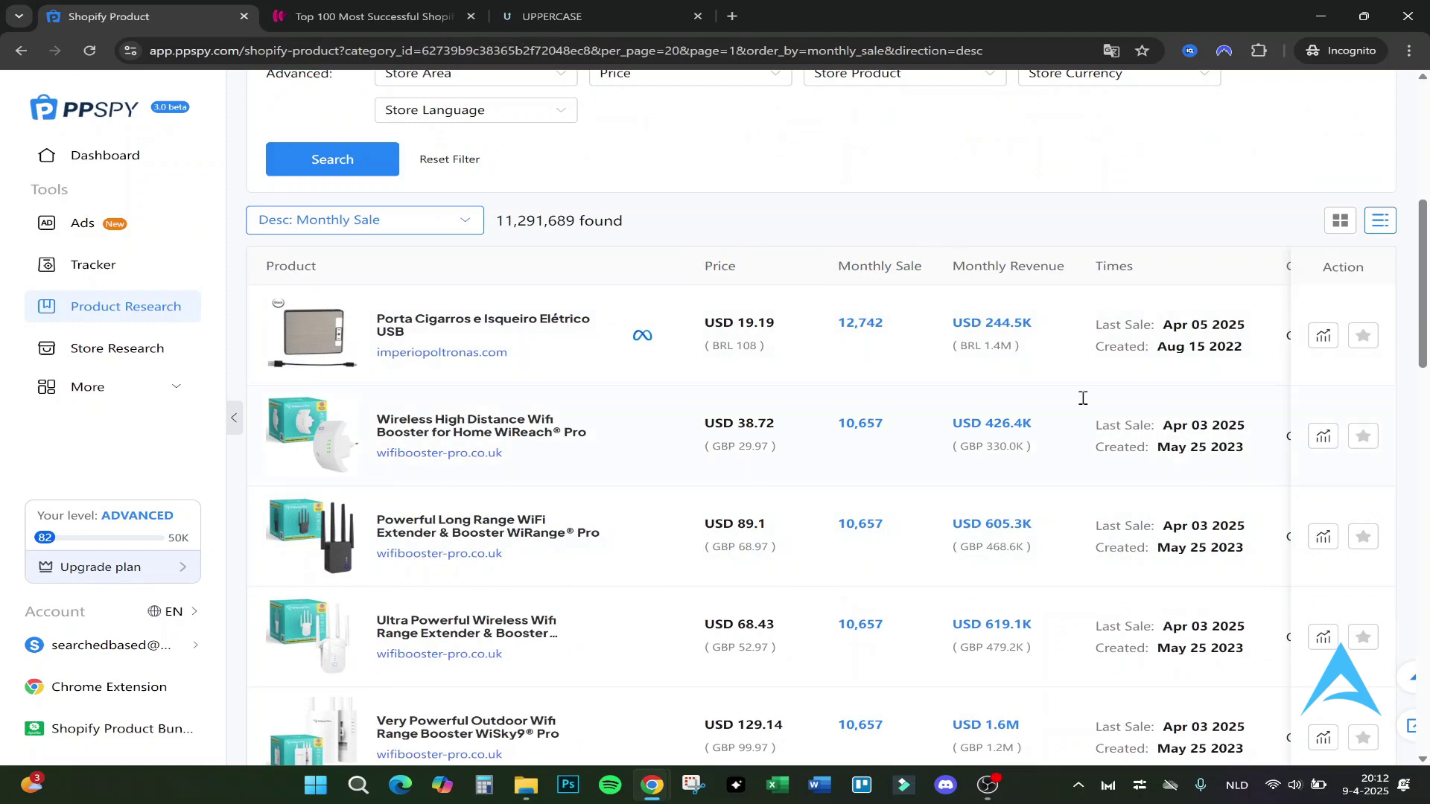
scroll(1054, 461, "right", 5)
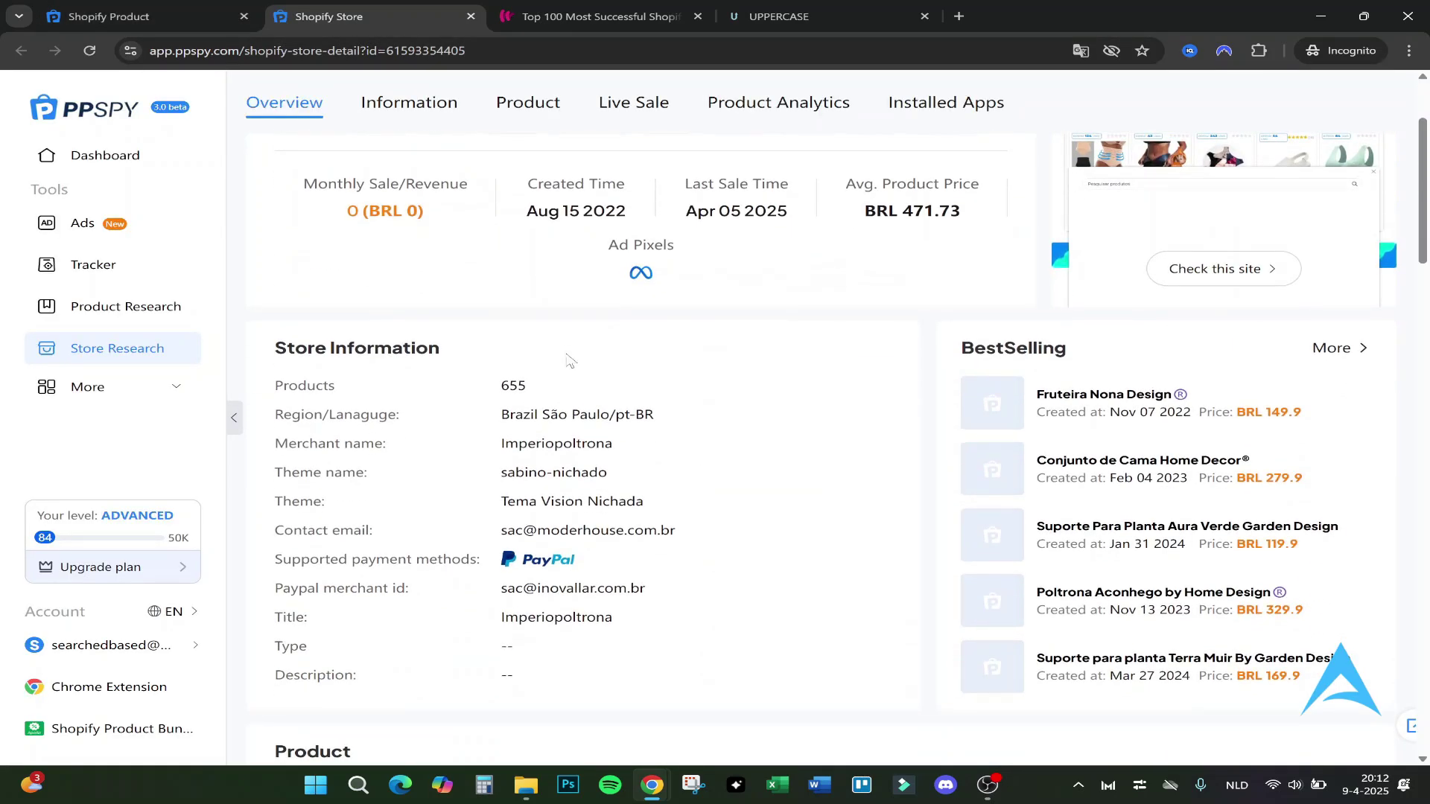
Scroll through Imperiopoltrona's Overview, Product, Live Sale and Product Analytics sections
scroll(568, 361, "up", 2)
scroll(706, 342, "down", 5)
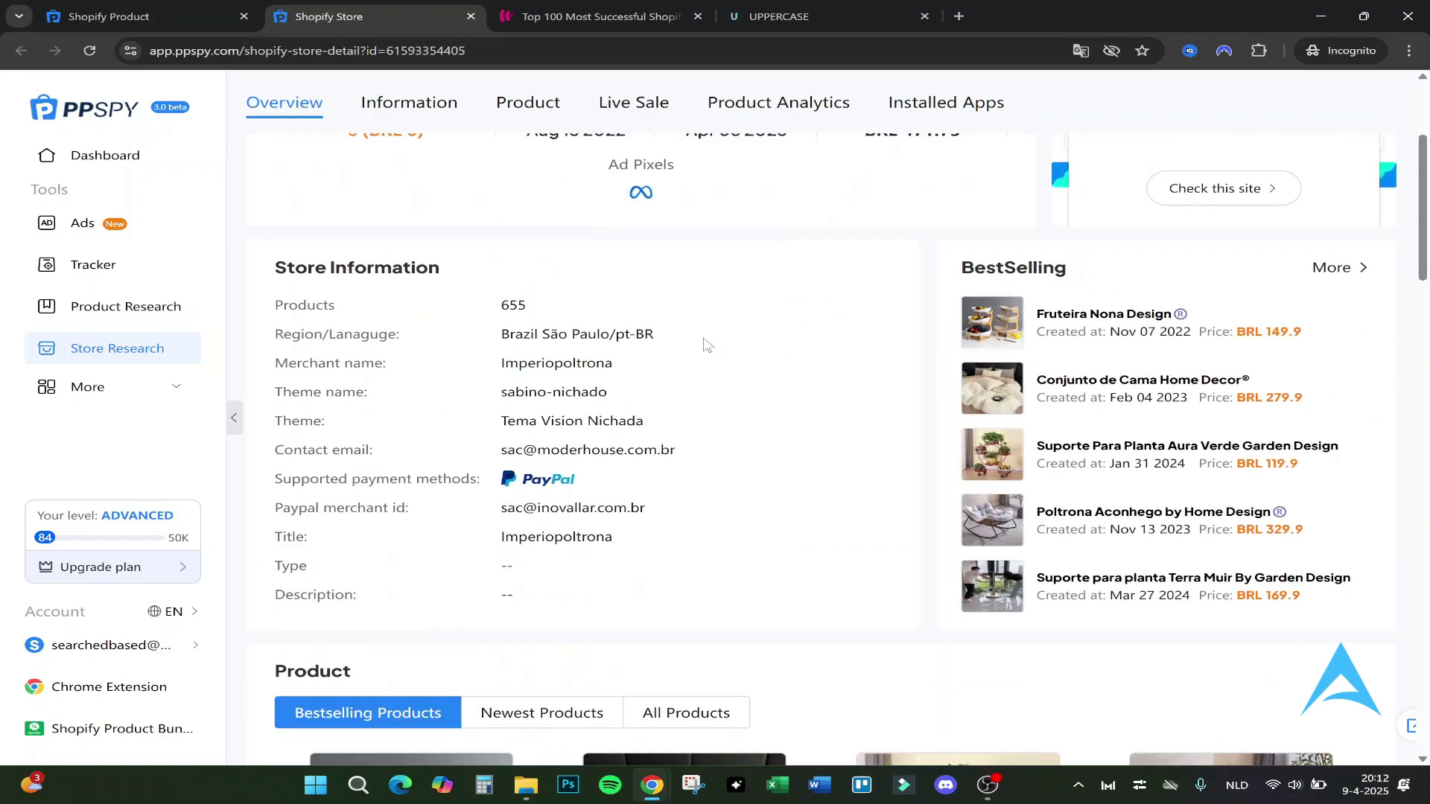
scroll(705, 343, "up", 5)
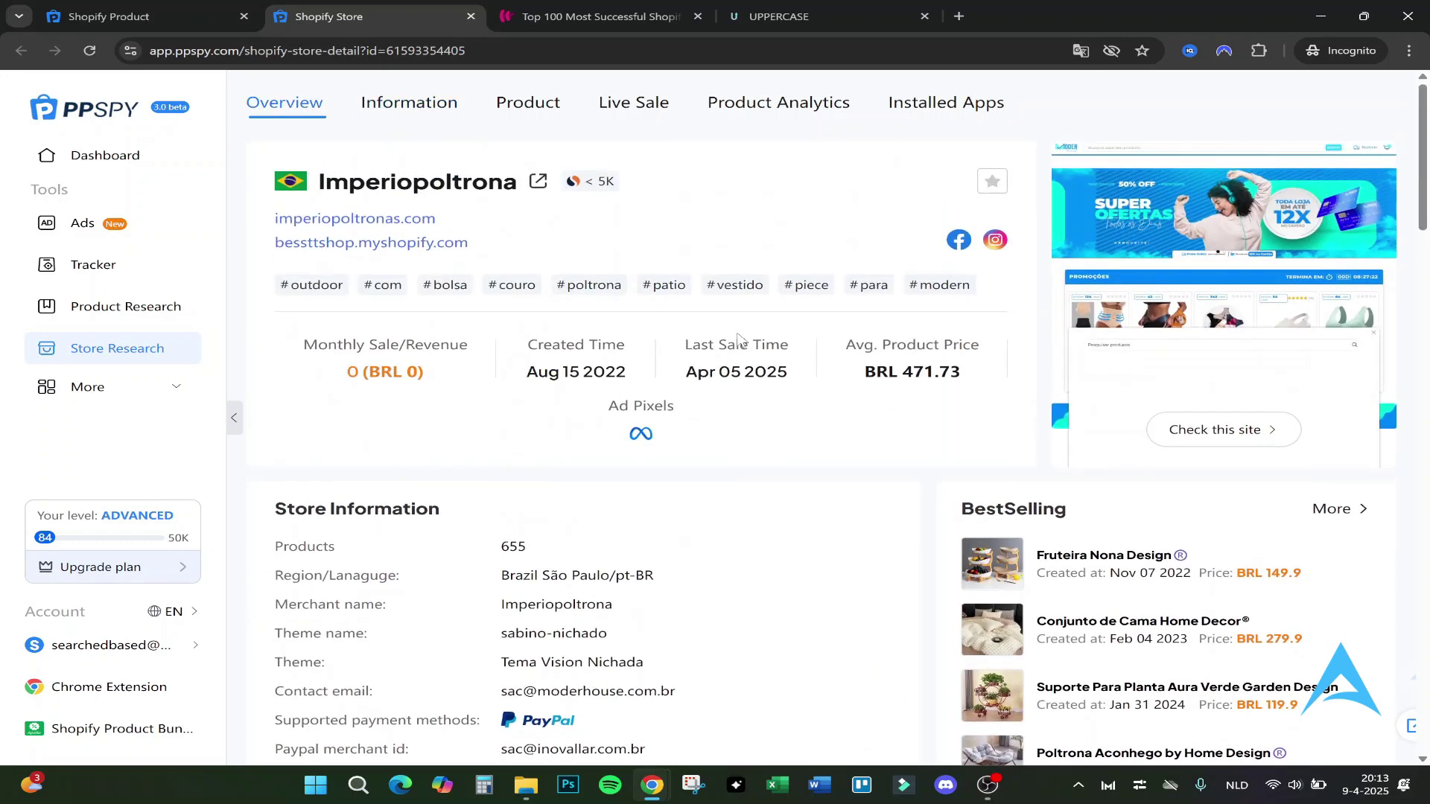
scroll(474, 305, "down", 13)
scroll(474, 305, "up", 3)
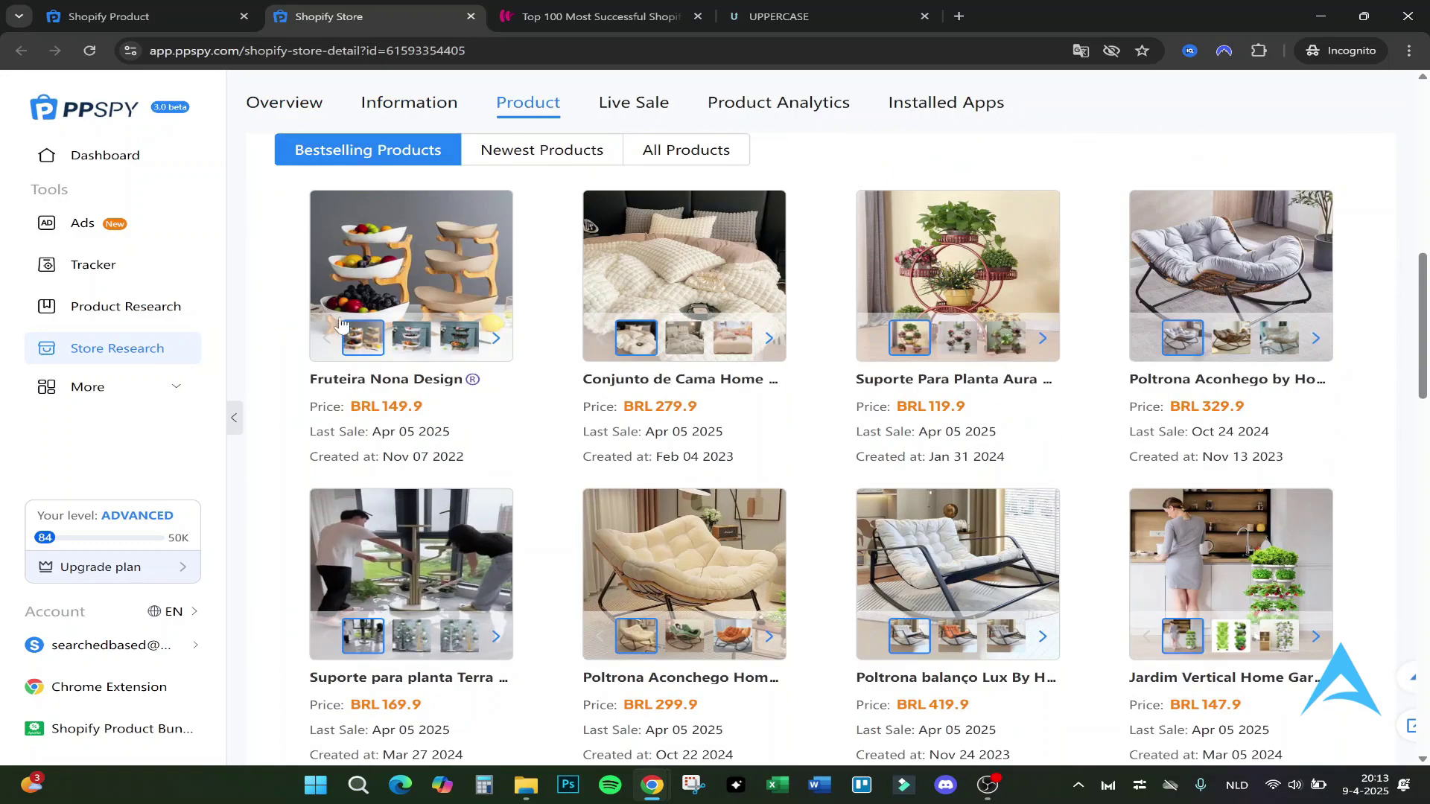
scroll(490, 414, "up", 10)
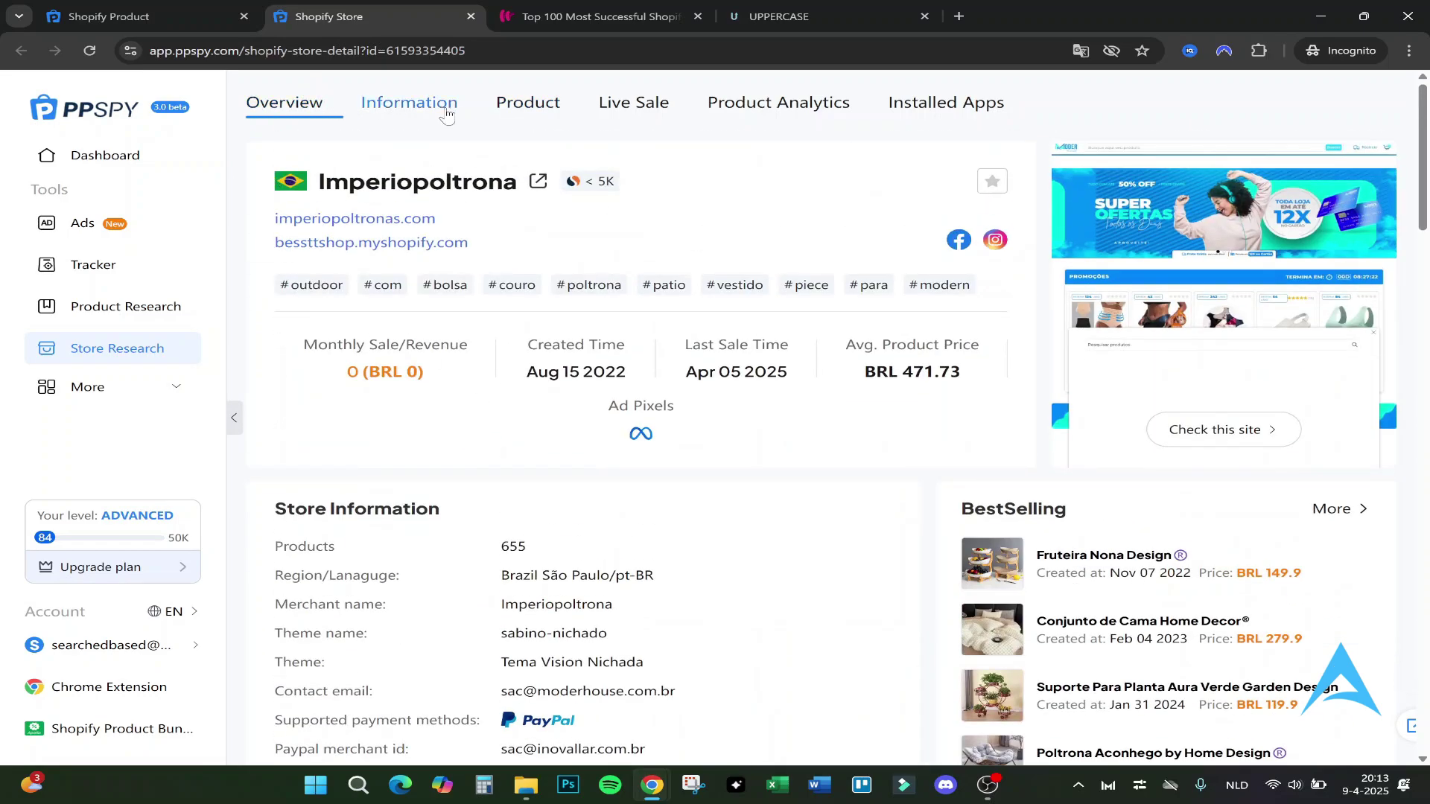
scroll(447, 104, "down", 7)
left_click(660, 105)
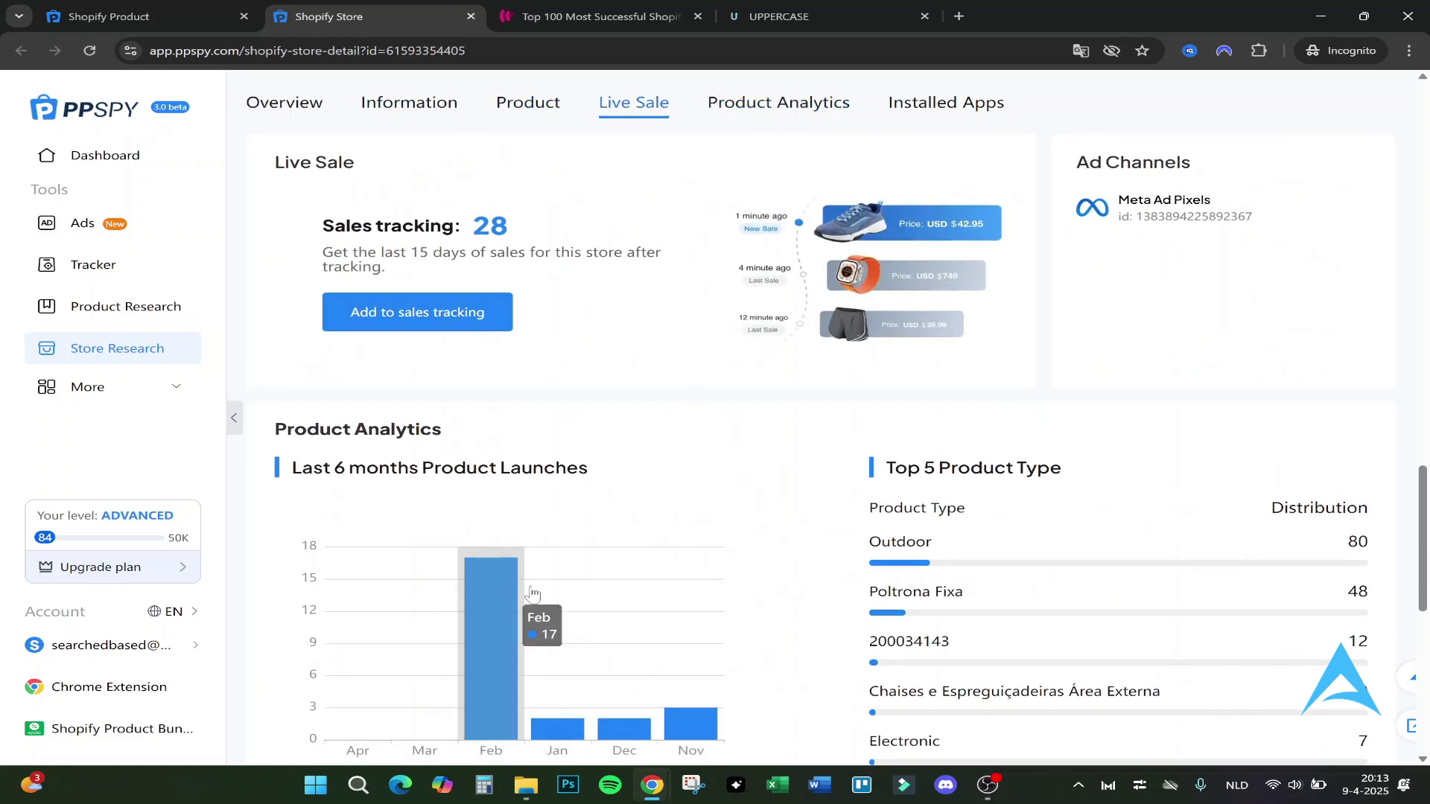
scroll(653, 287, "down", 7)
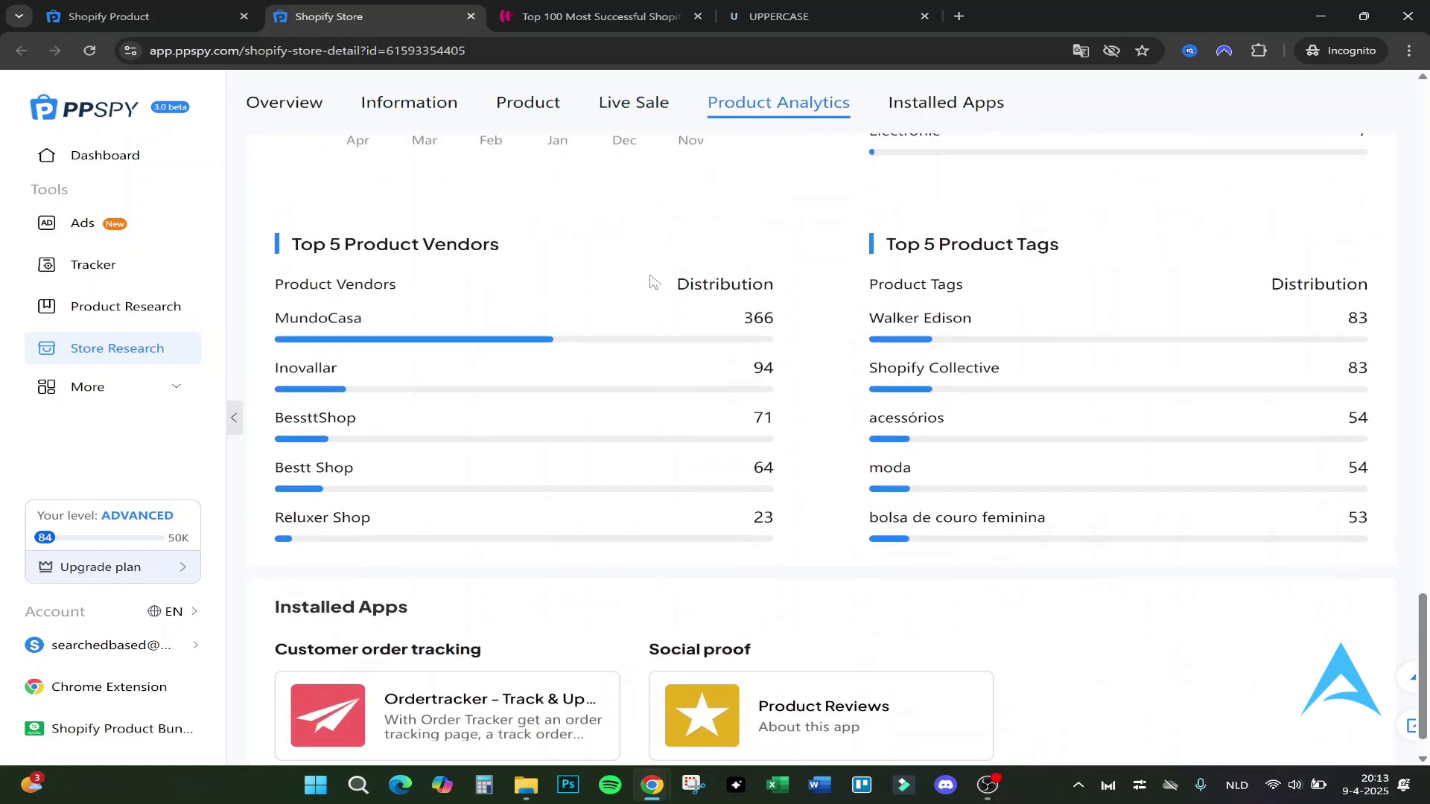
Switch among the stores article, product results and store details tabs
left_click(596, 16)
left_click(396, 16)
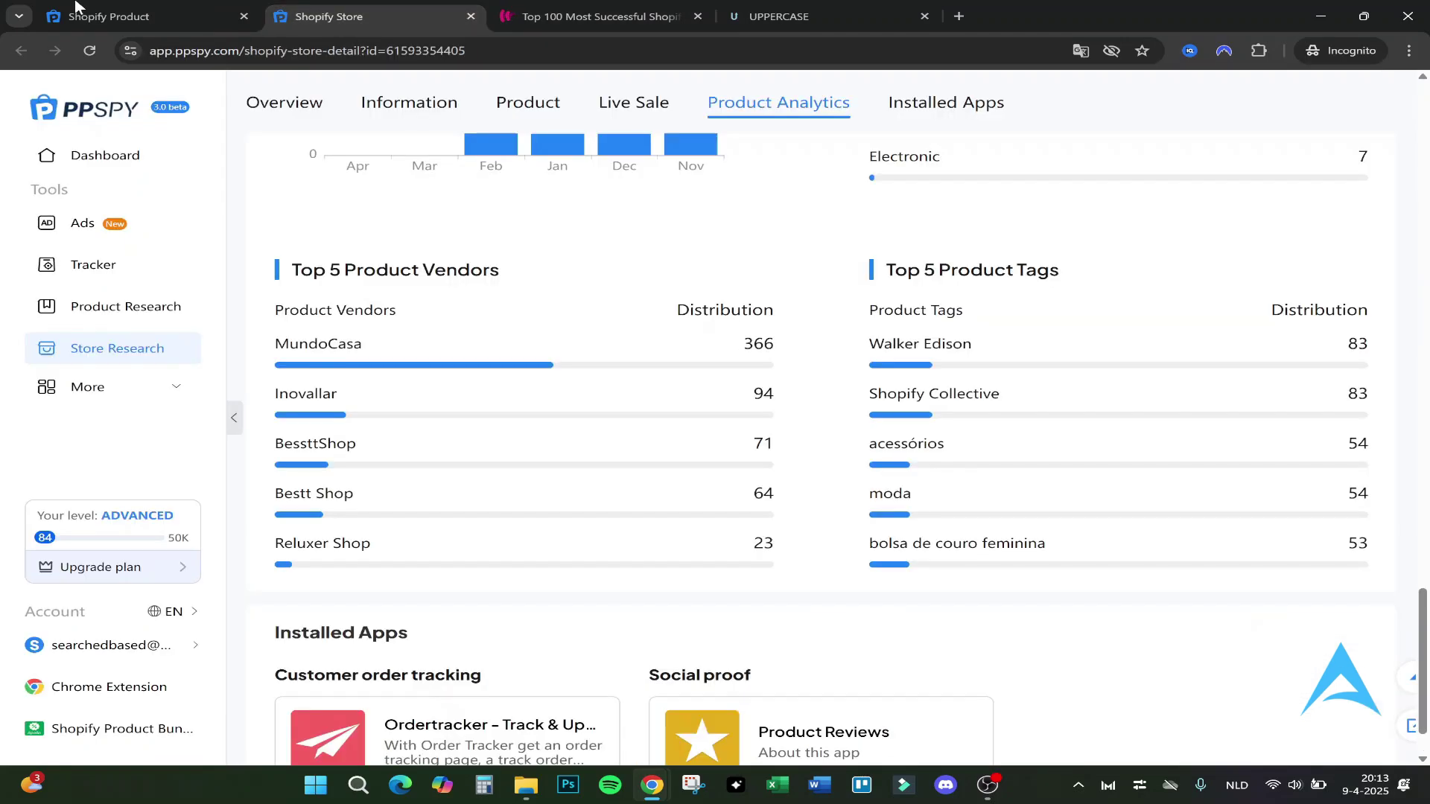
left_click(127, 16)
left_click(447, 16)
Close the store details page and back on the product results, leave the sort order unchanged
left_click(470, 15)
left_click(122, 11)
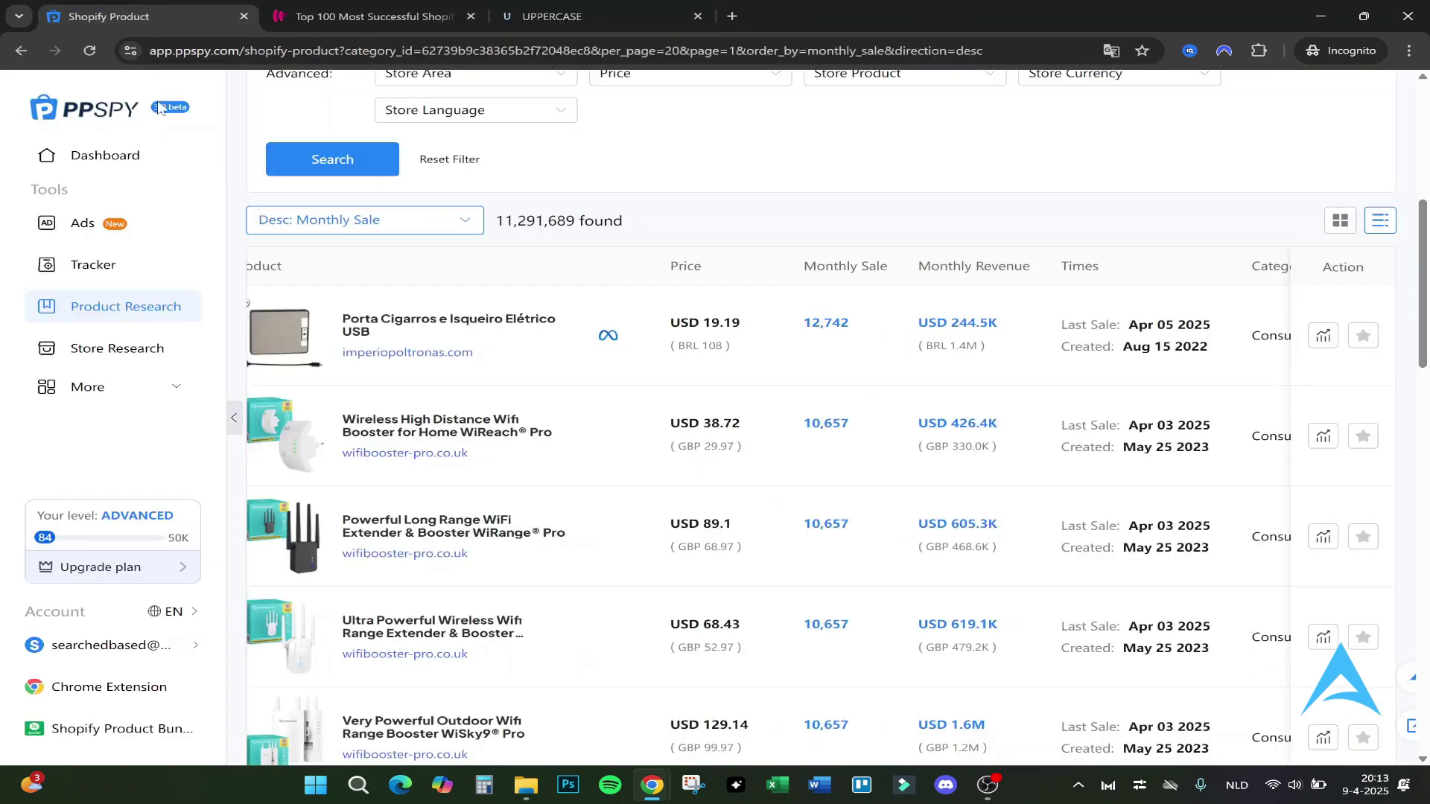
scroll(375, 481, "up", 5)
scroll(375, 480, "down", 2)
scroll(374, 480, "down", 2)
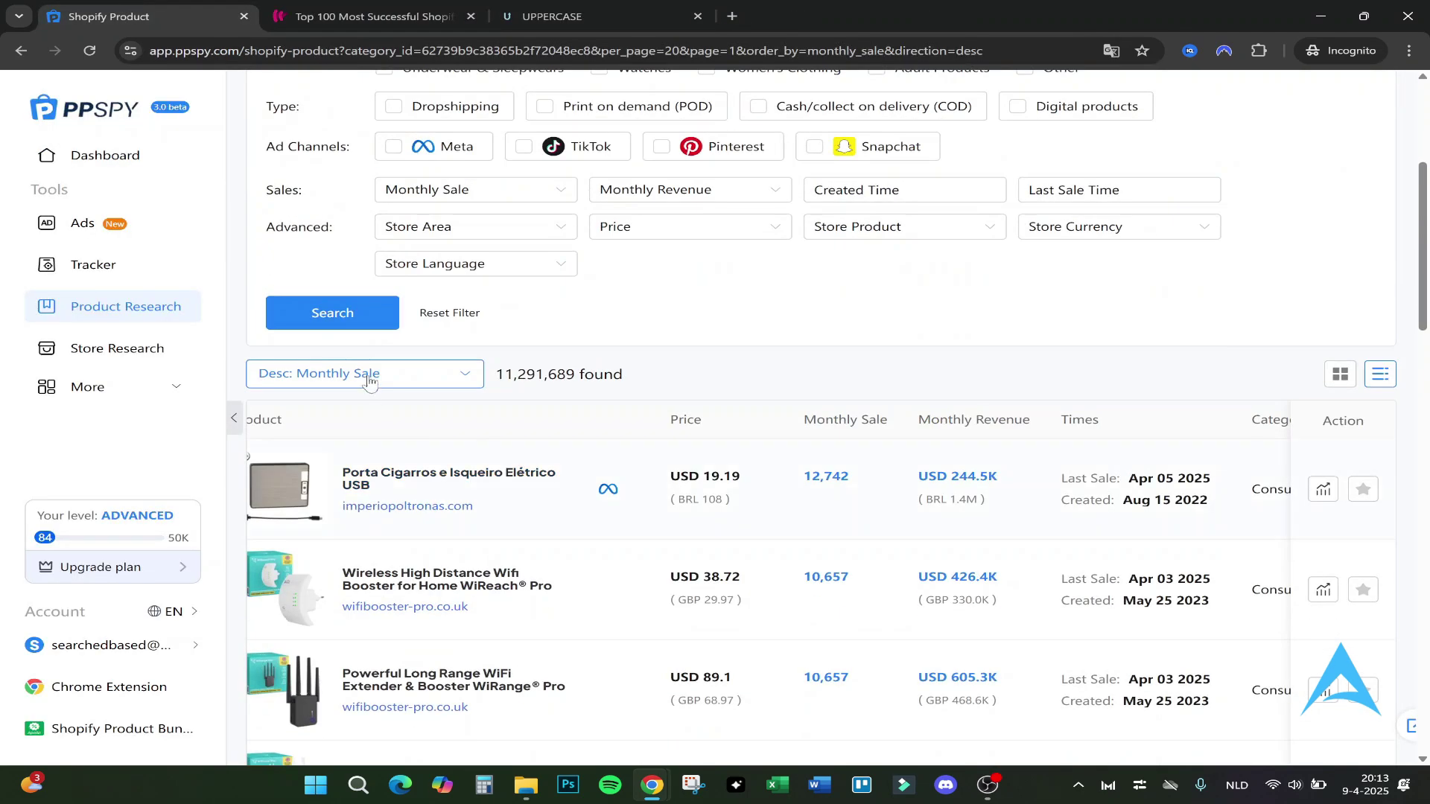
left_click(367, 374)
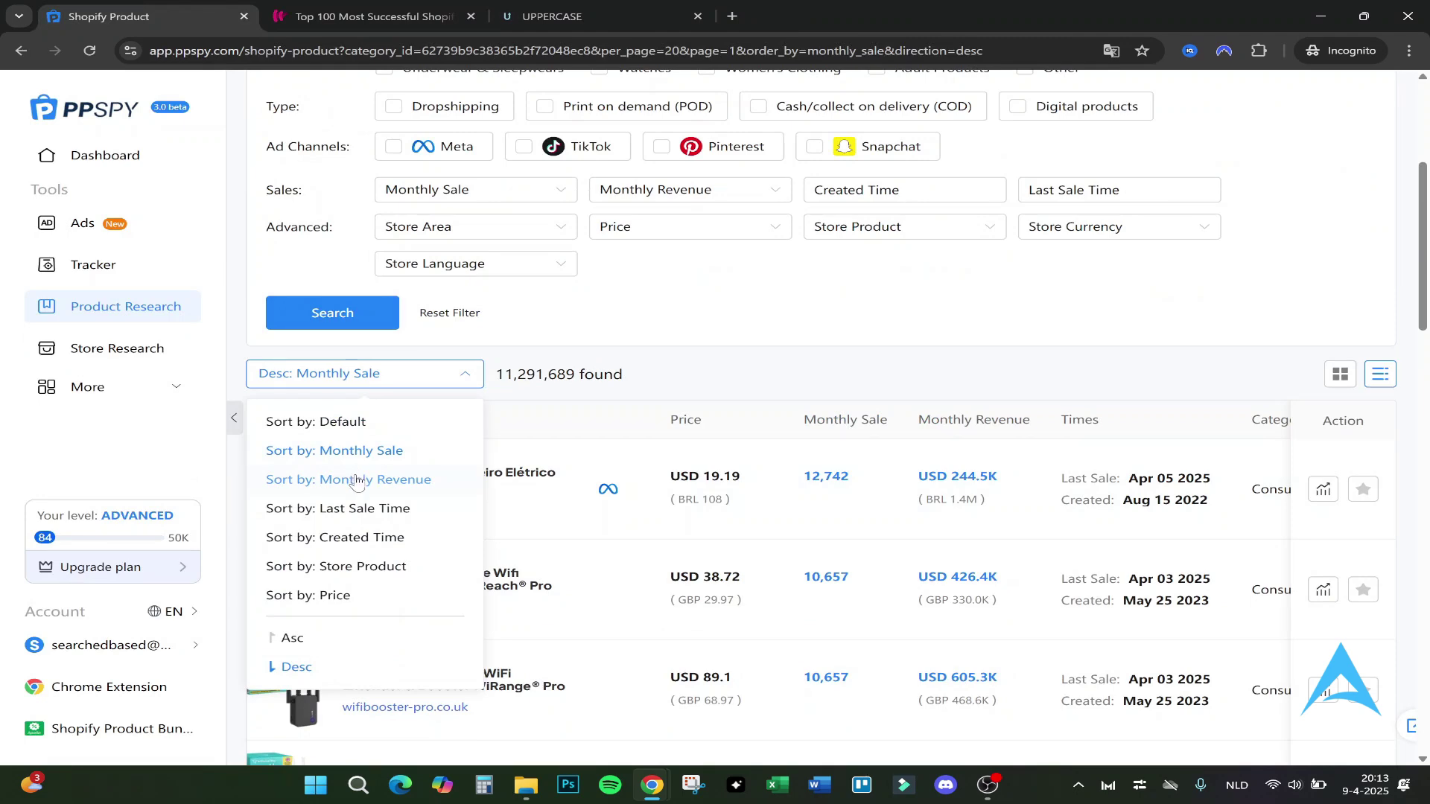
left_click(734, 361)
Filter the results to a 10000+ USD monthly revenue range
scroll(693, 373, "up", 5)
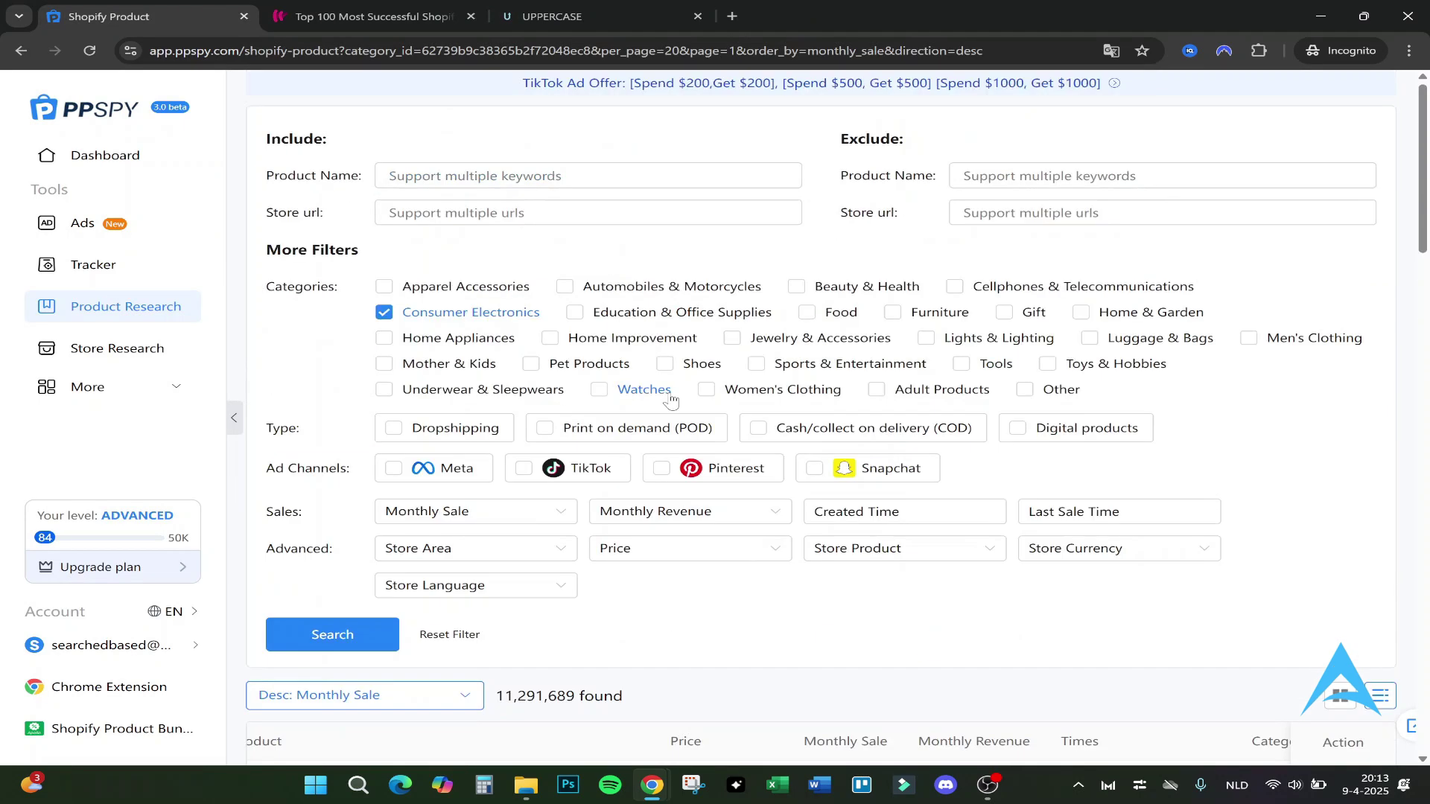
left_click(645, 515)
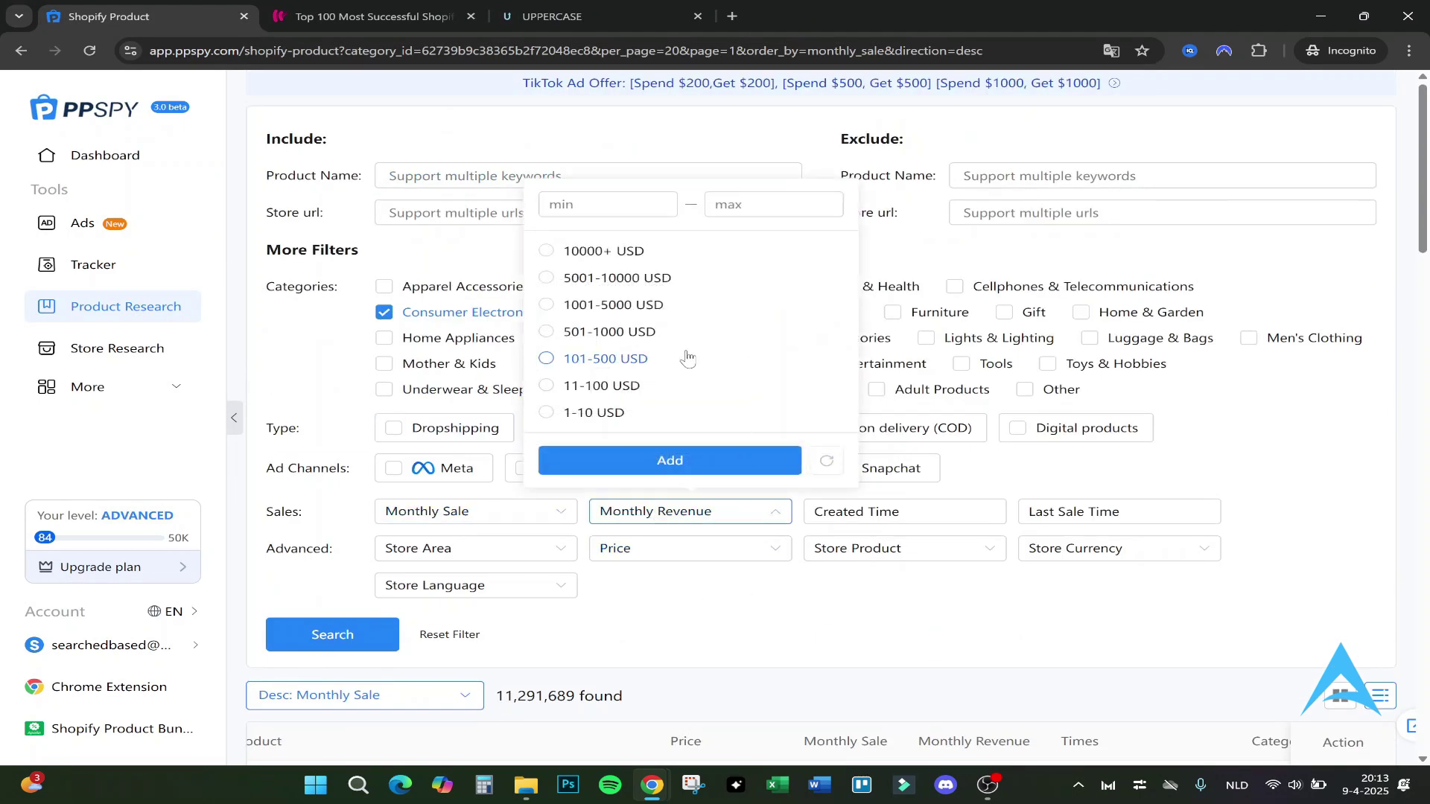
left_click(588, 252)
left_click(669, 460)
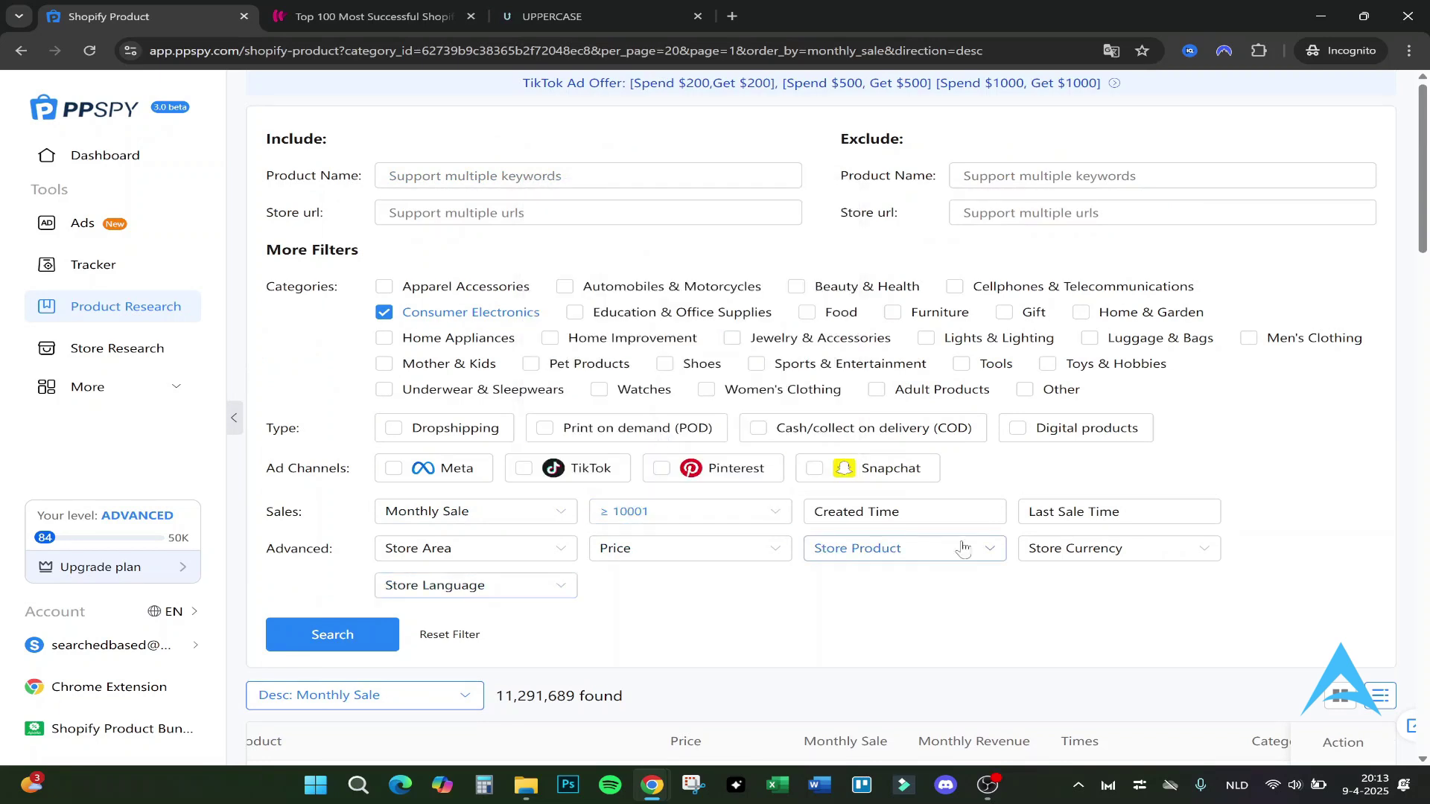
Apply the 11–100 USD price filter and review the 3,727 products found
left_click(667, 549)
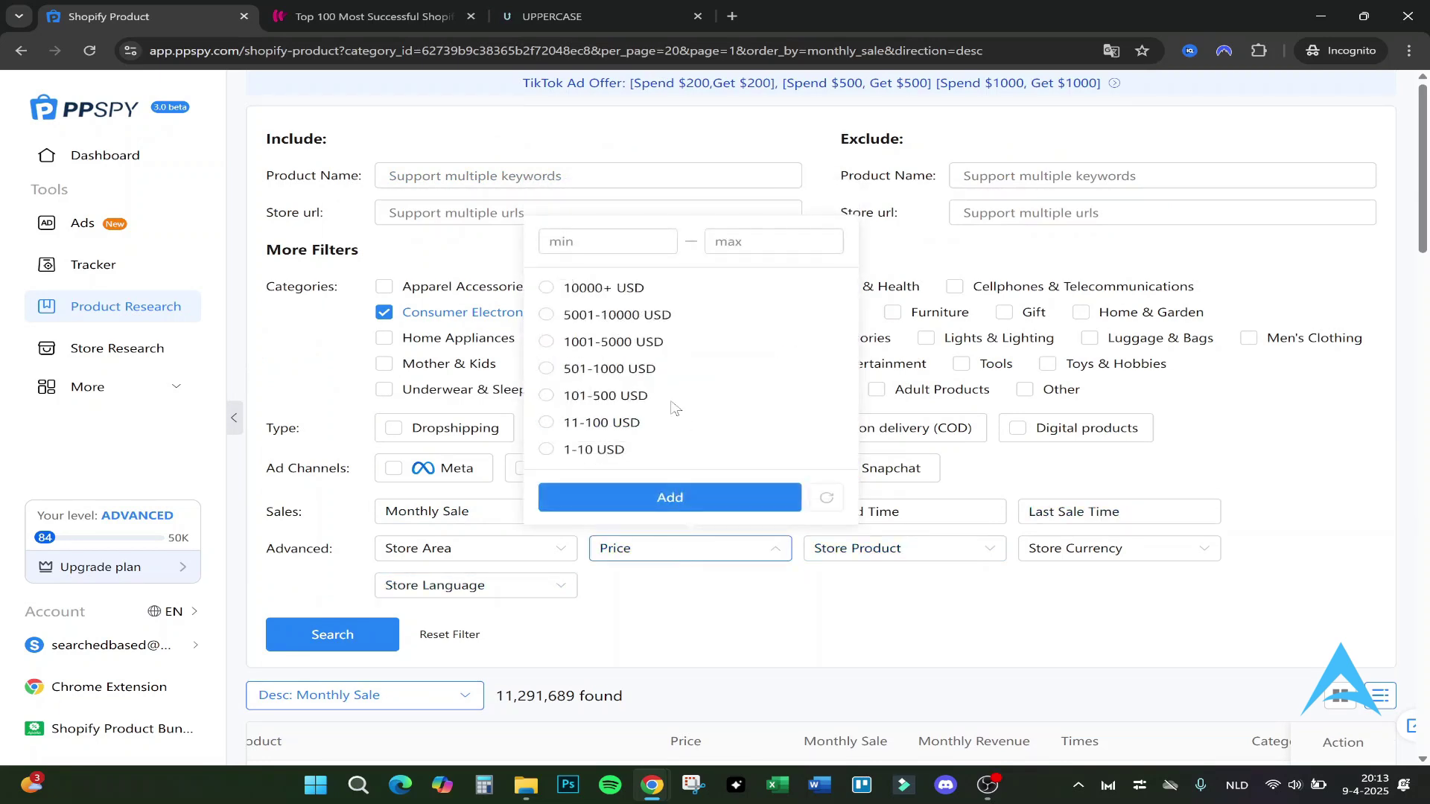
left_click(603, 423)
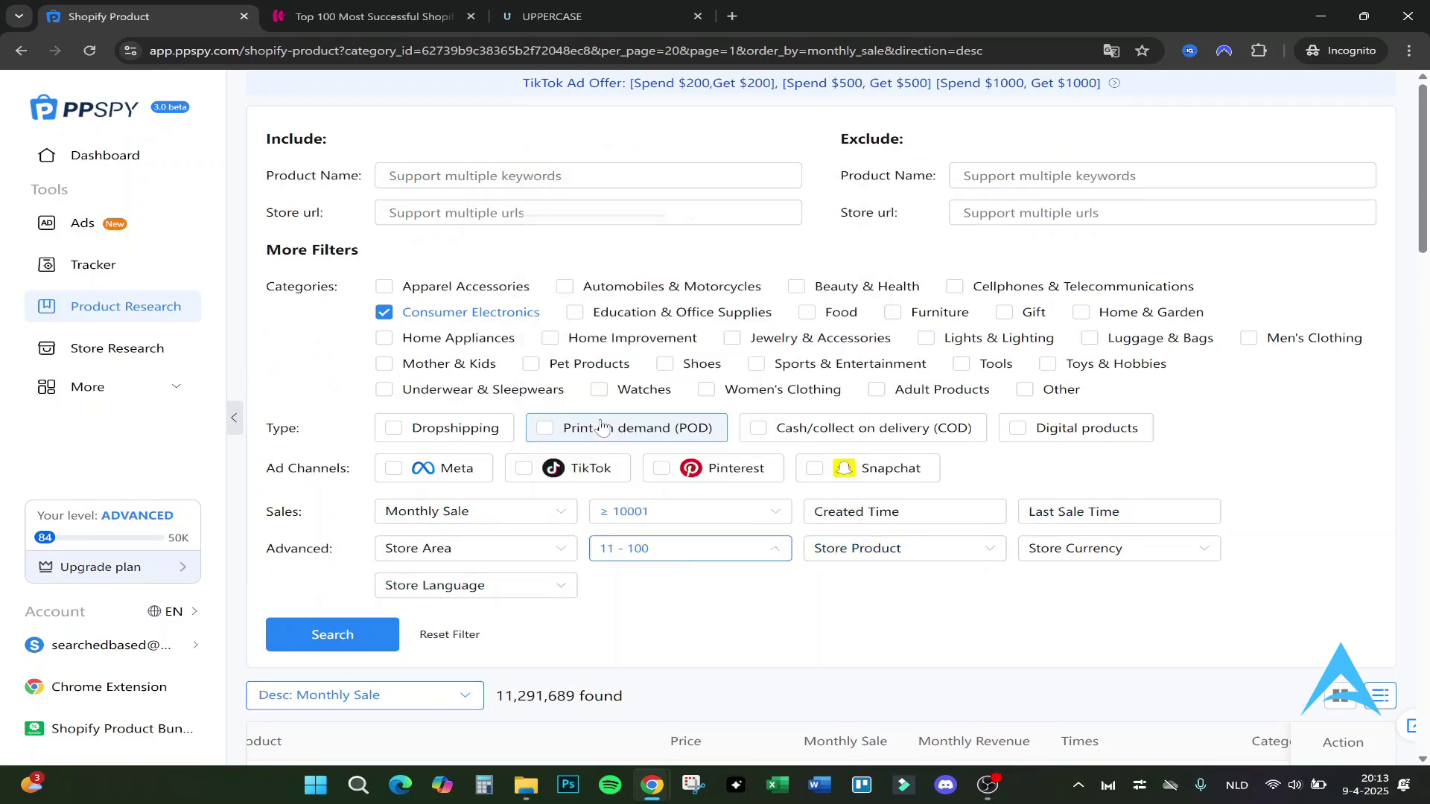
left_click(332, 634)
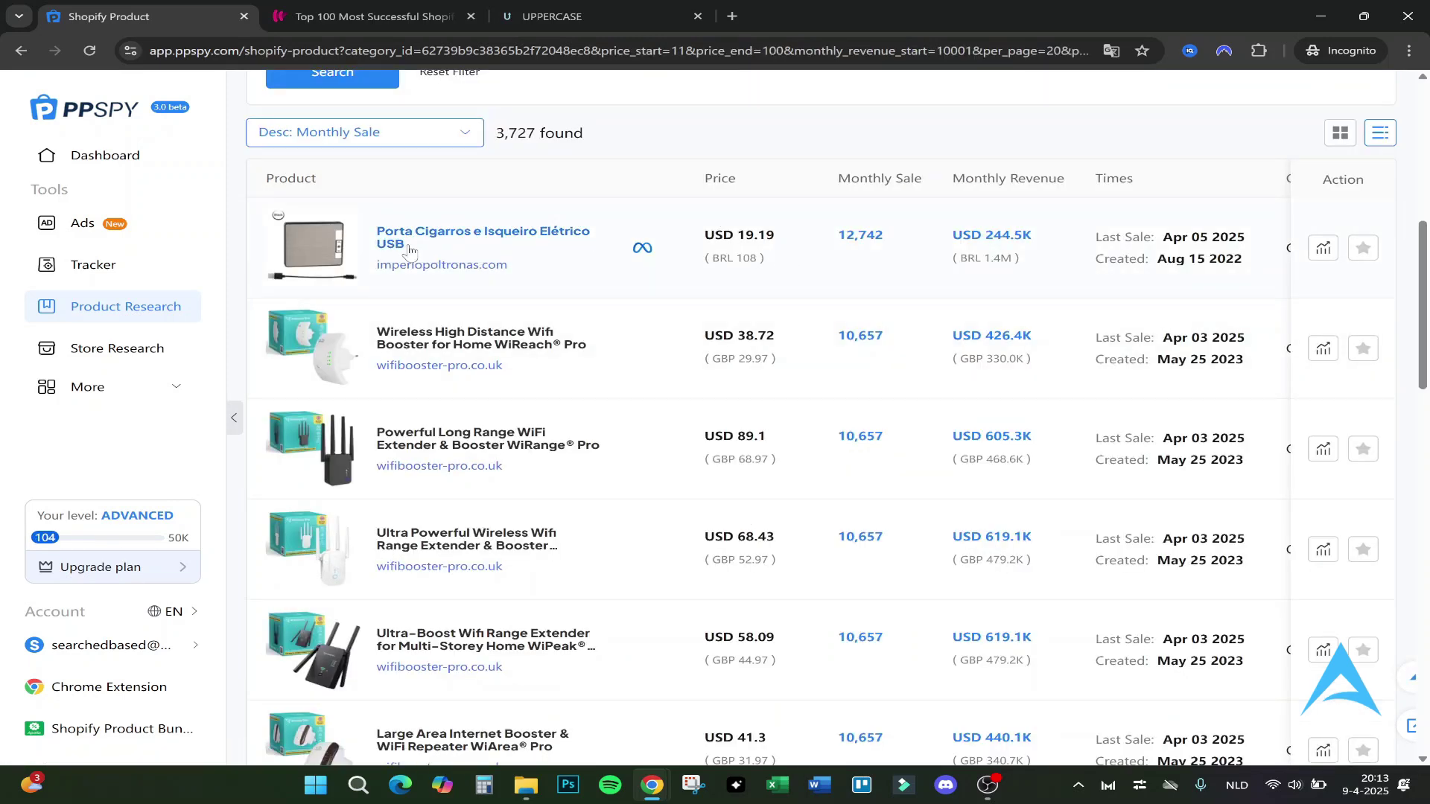
scroll(778, 268, "down", 3)
scroll(783, 268, "down", 3)
scroll(783, 269, "up", 15)
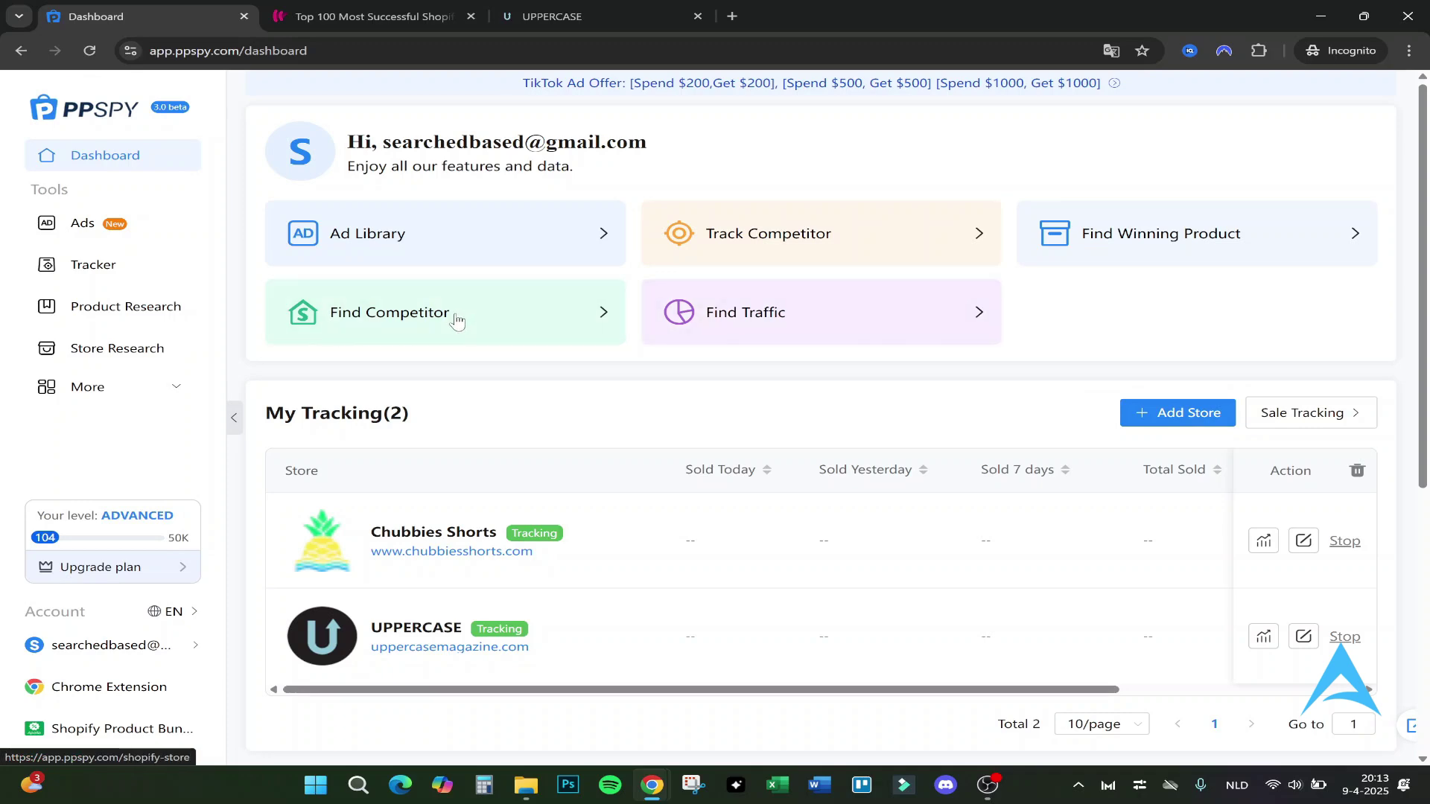
Search Store Research with no filters, listing 3,554,490 stores by monthly sale
left_click(358, 326)
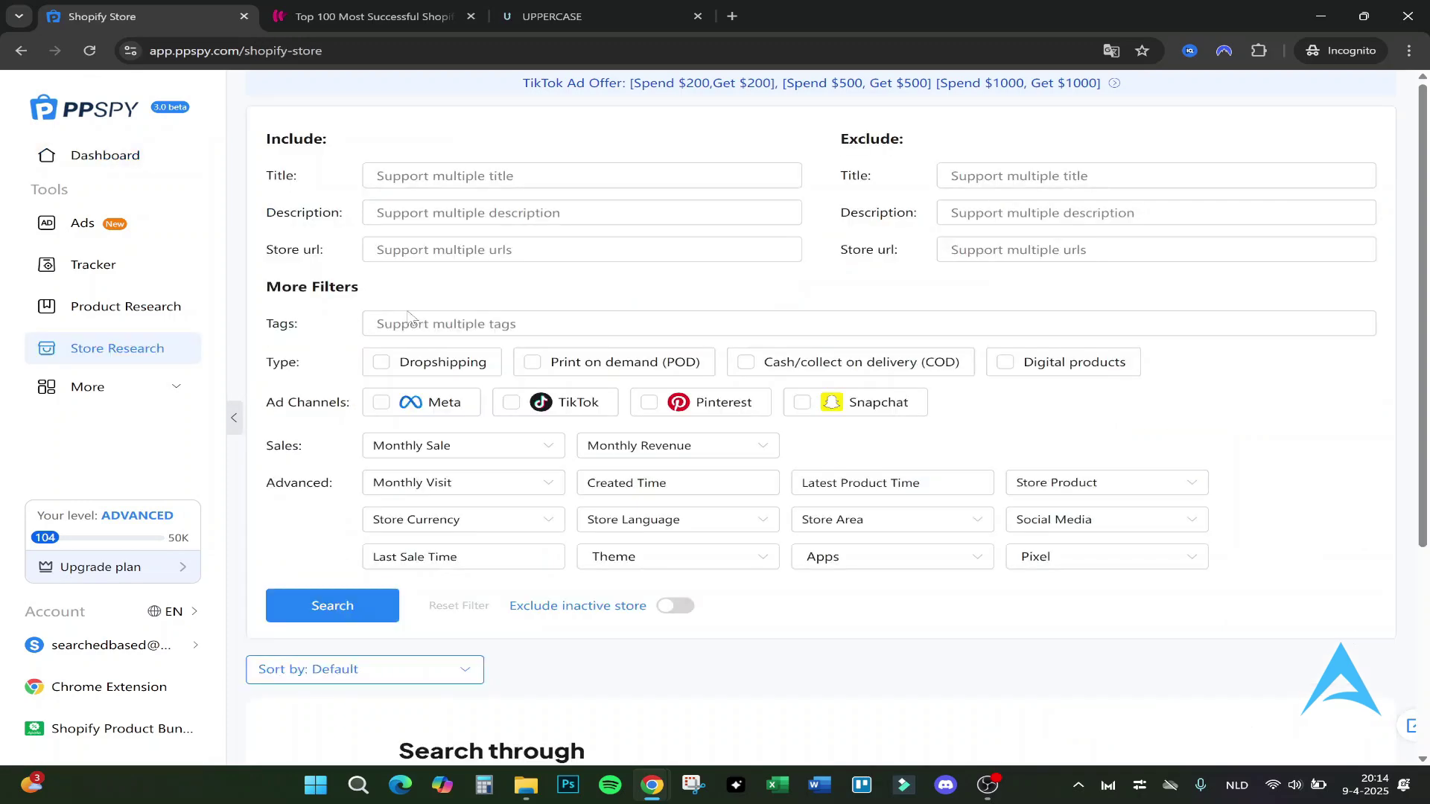
scroll(525, 385, "down", 3)
scroll(525, 385, "up", 1)
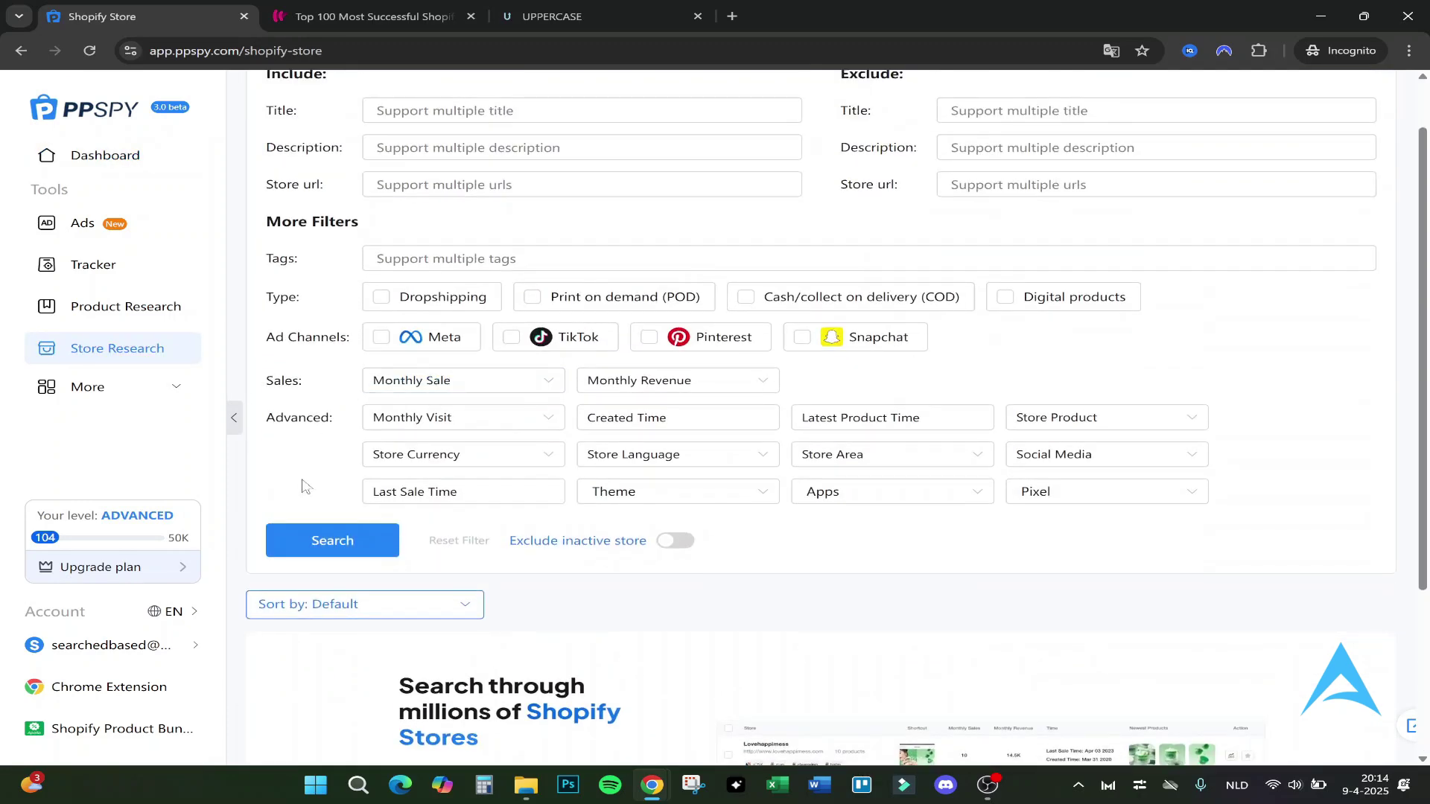
left_click(306, 548)
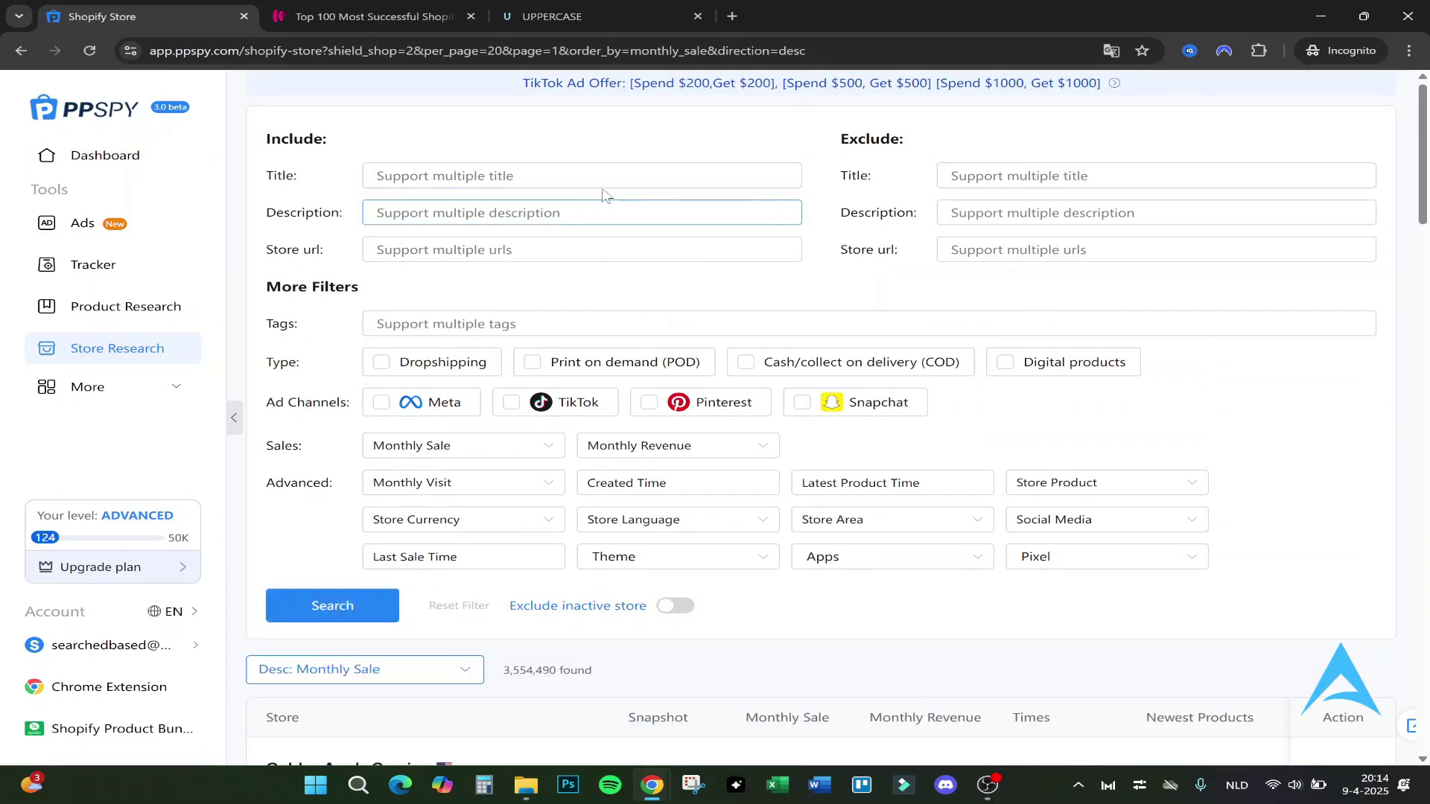
scroll(605, 195, "down", 5)
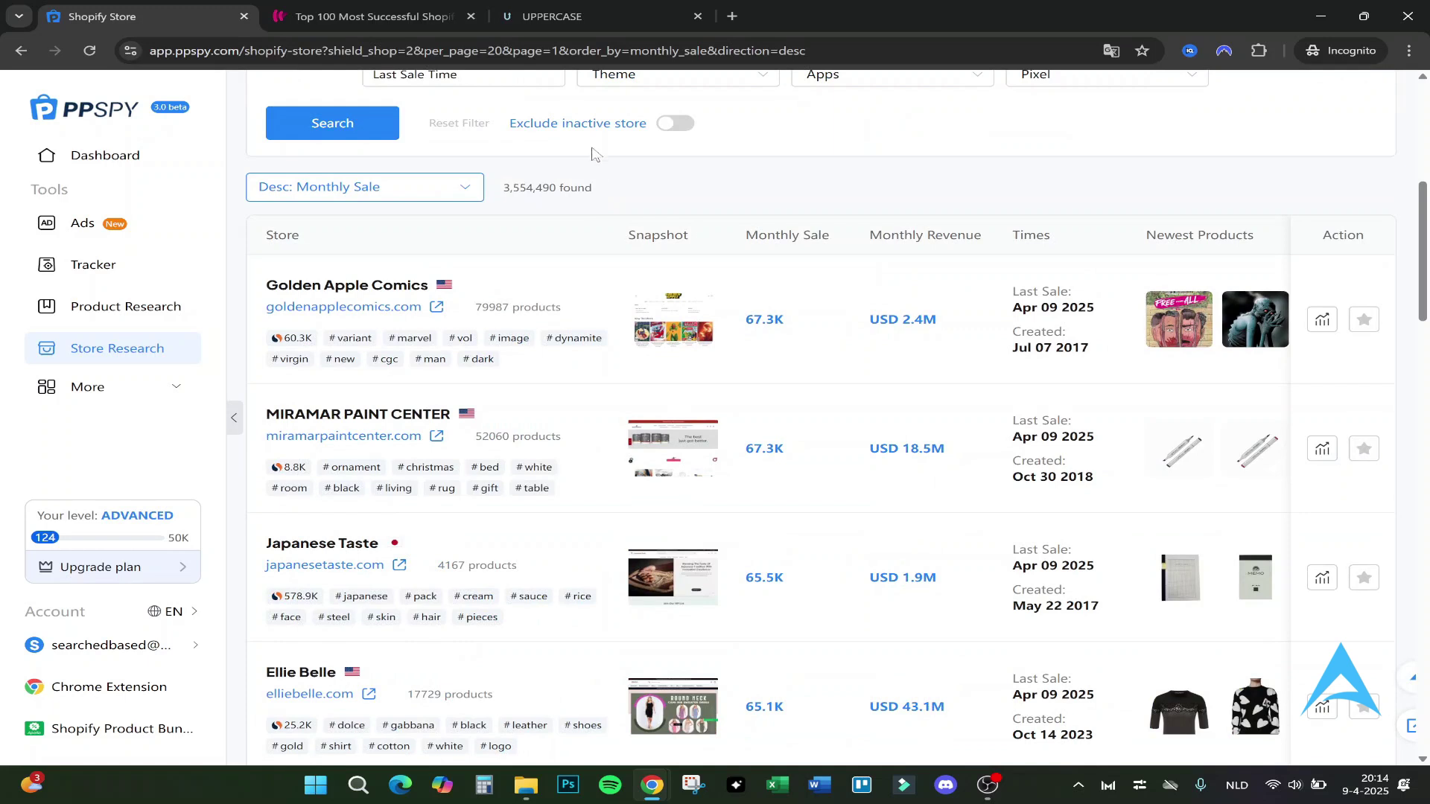
Highlight Golden Apple Comics' 67.3K monthly sale and USD 2.4M revenue figures
left_click_drag(753, 301, 801, 305)
left_click(795, 294)
left_click_drag(858, 293, 936, 300)
left_click(937, 300)
scroll(981, 356, "right", 2)
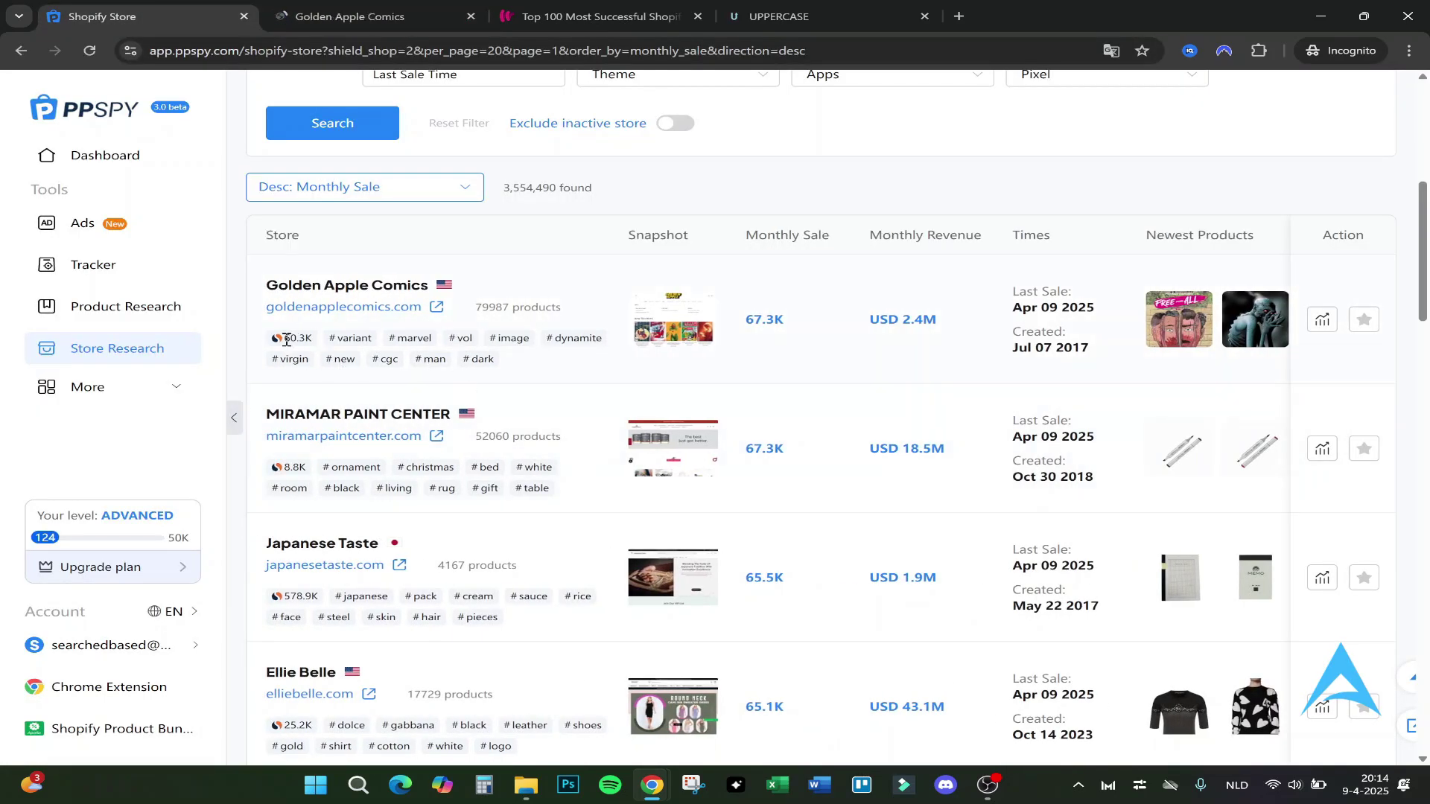
Browse Golden Apple Comics' New This Week comics, including Hellgate Spider-Man, down to Absolute DC 2024
left_click(350, 16)
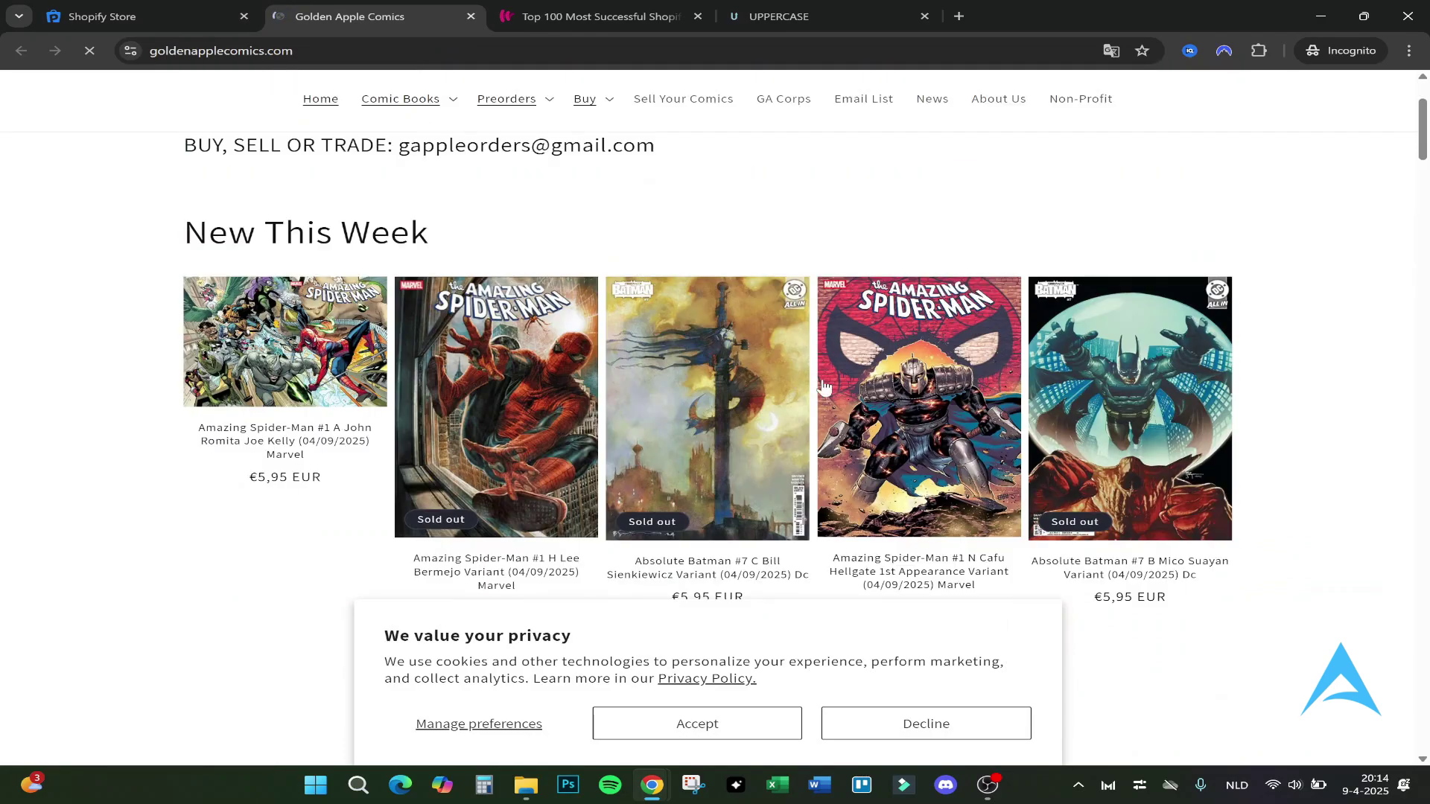
scroll(856, 447, "down", 2)
left_click(881, 488)
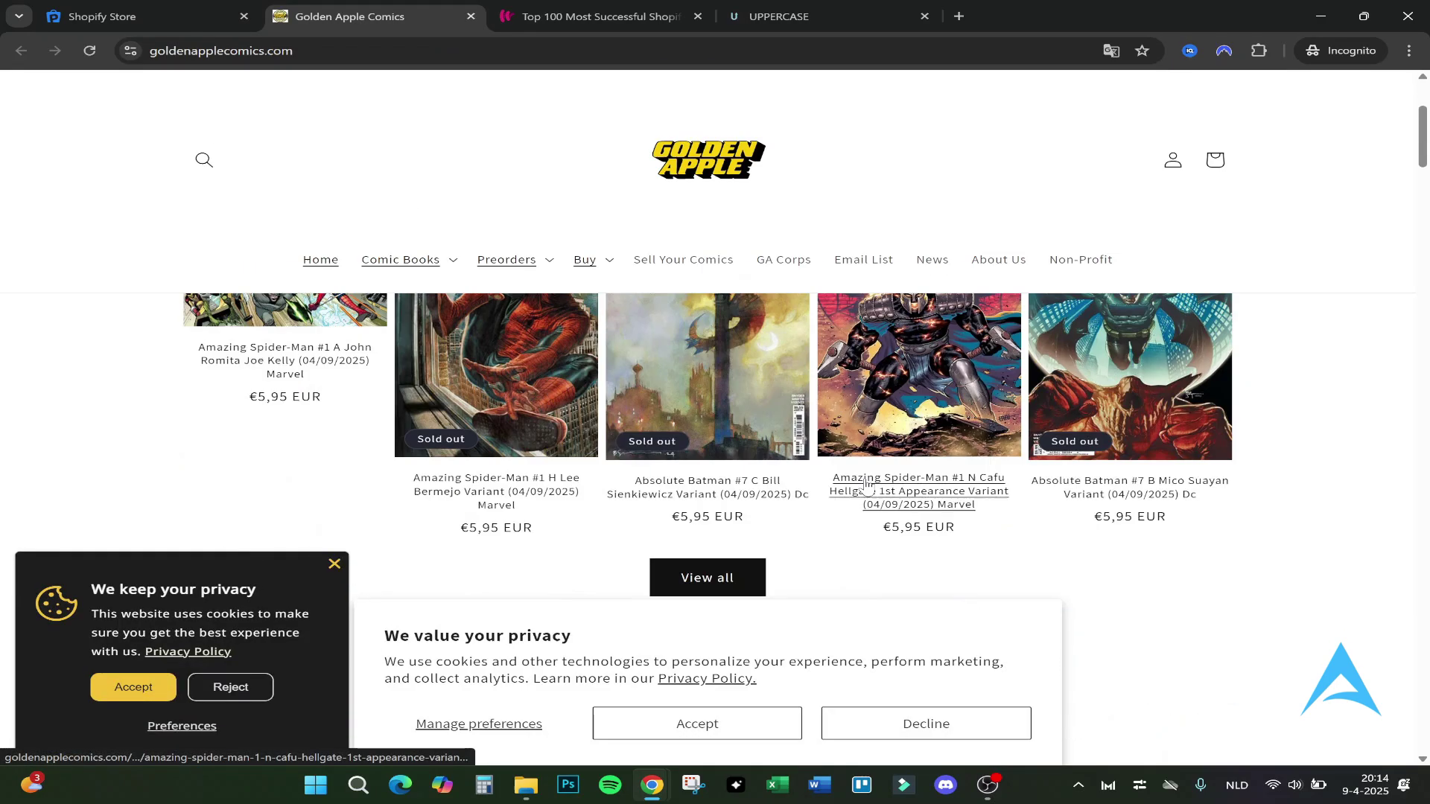
scroll(590, 546, "up", 3)
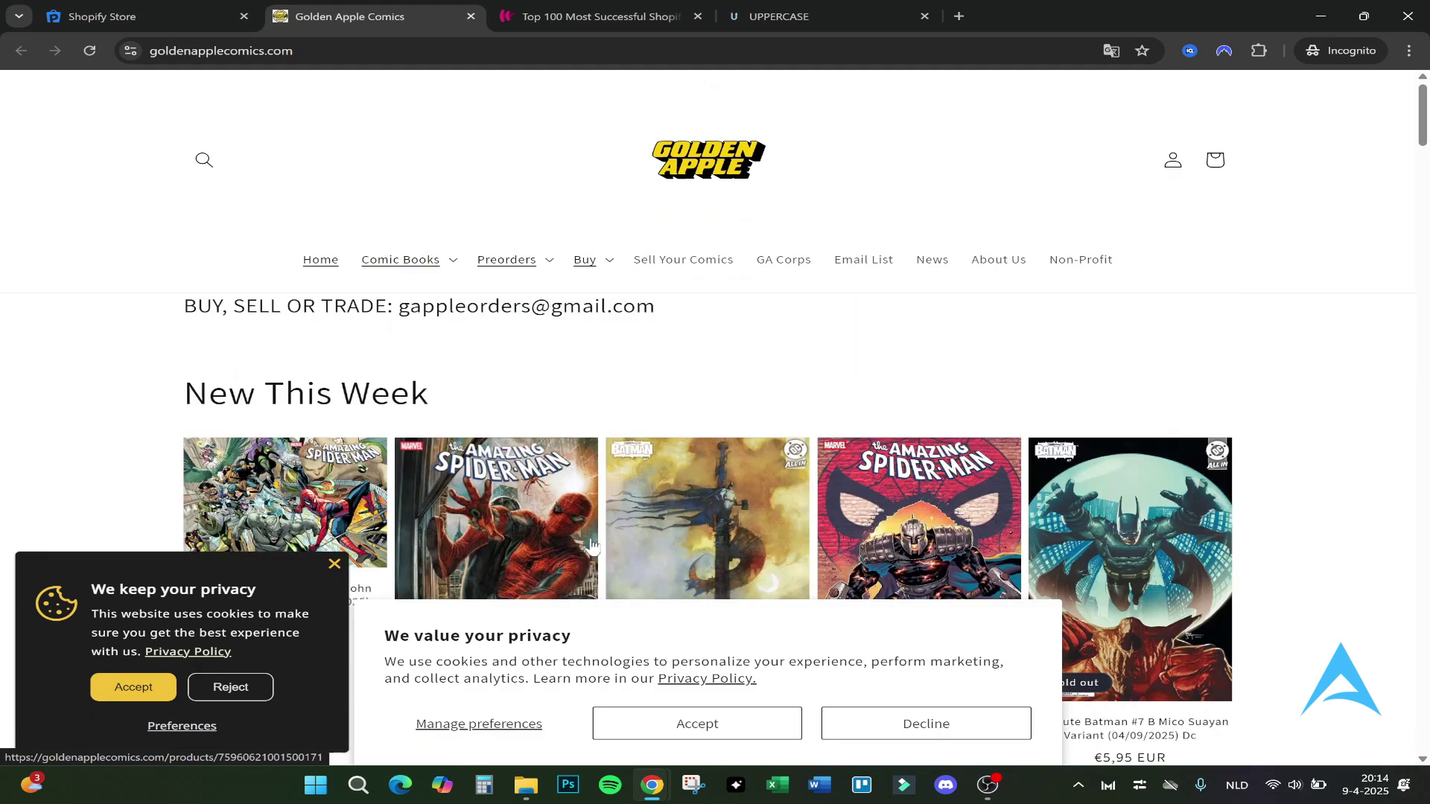
scroll(551, 406, "down", 8)
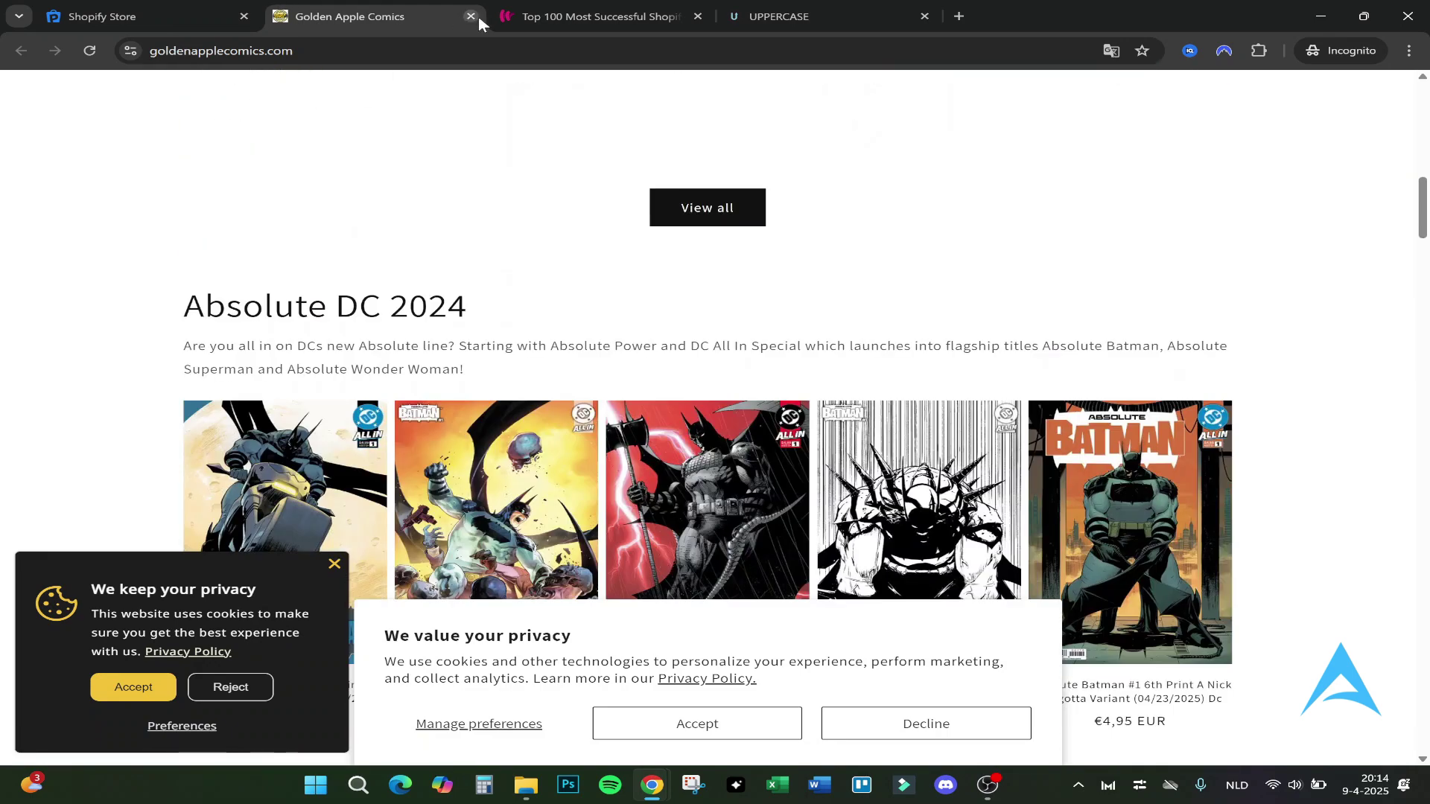
Close the Golden Apple Comics site and search stores with 'hair' in the Include Title field
left_click(473, 17)
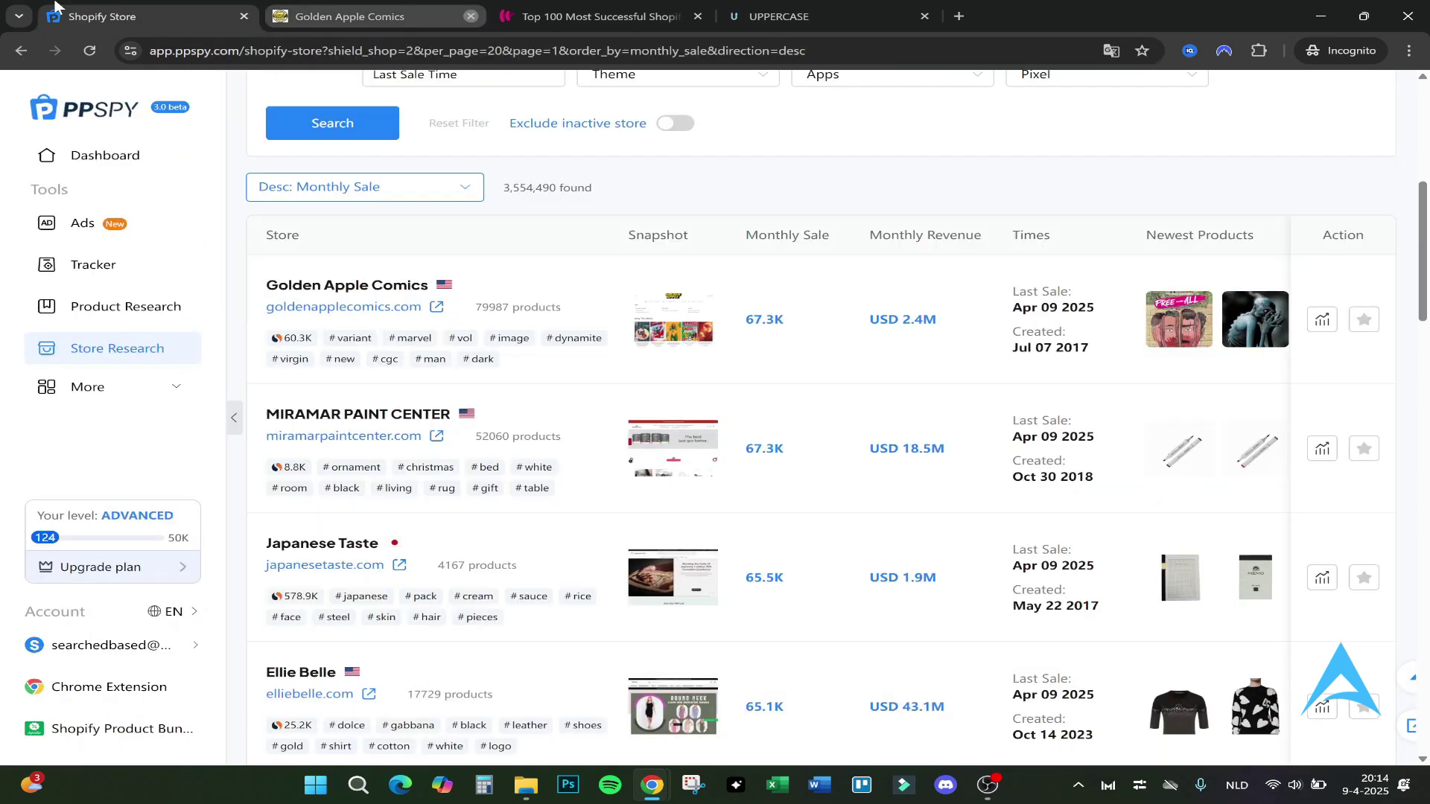
scroll(794, 488, "down", 4)
scroll(794, 488, "down", 9)
scroll(871, 469, "up", 20)
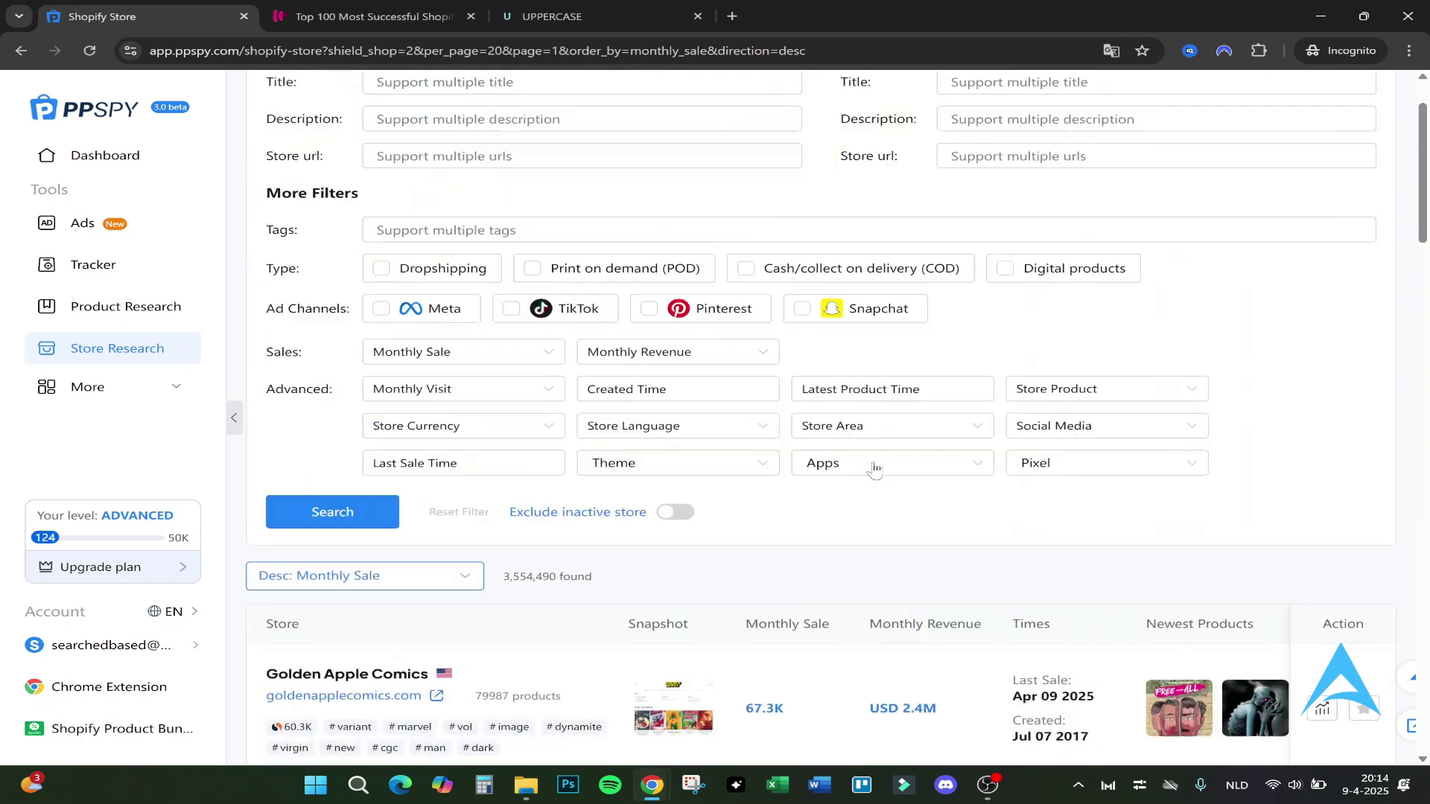
left_click(492, 182)
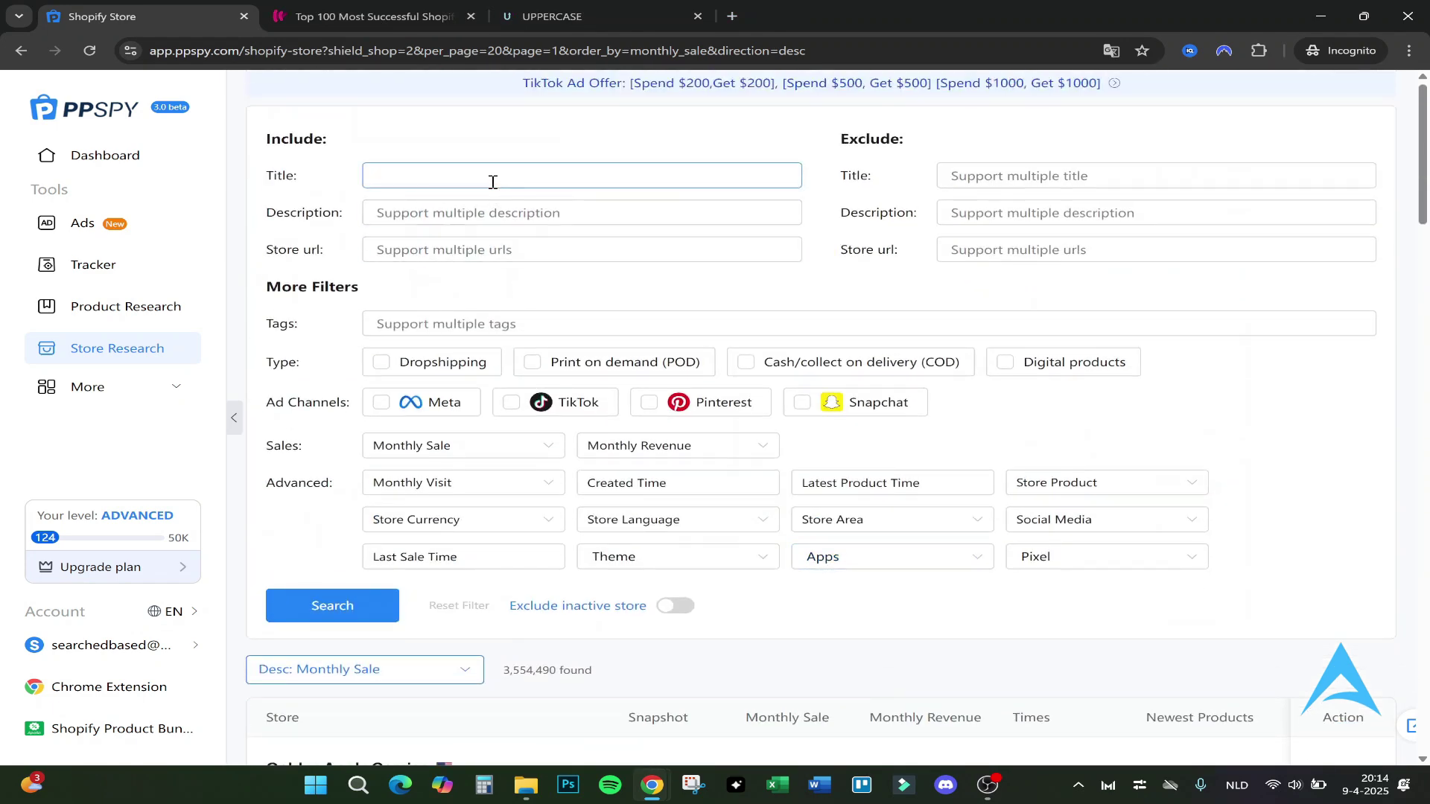
type("hair")
key("Return")
left_click(330, 596)
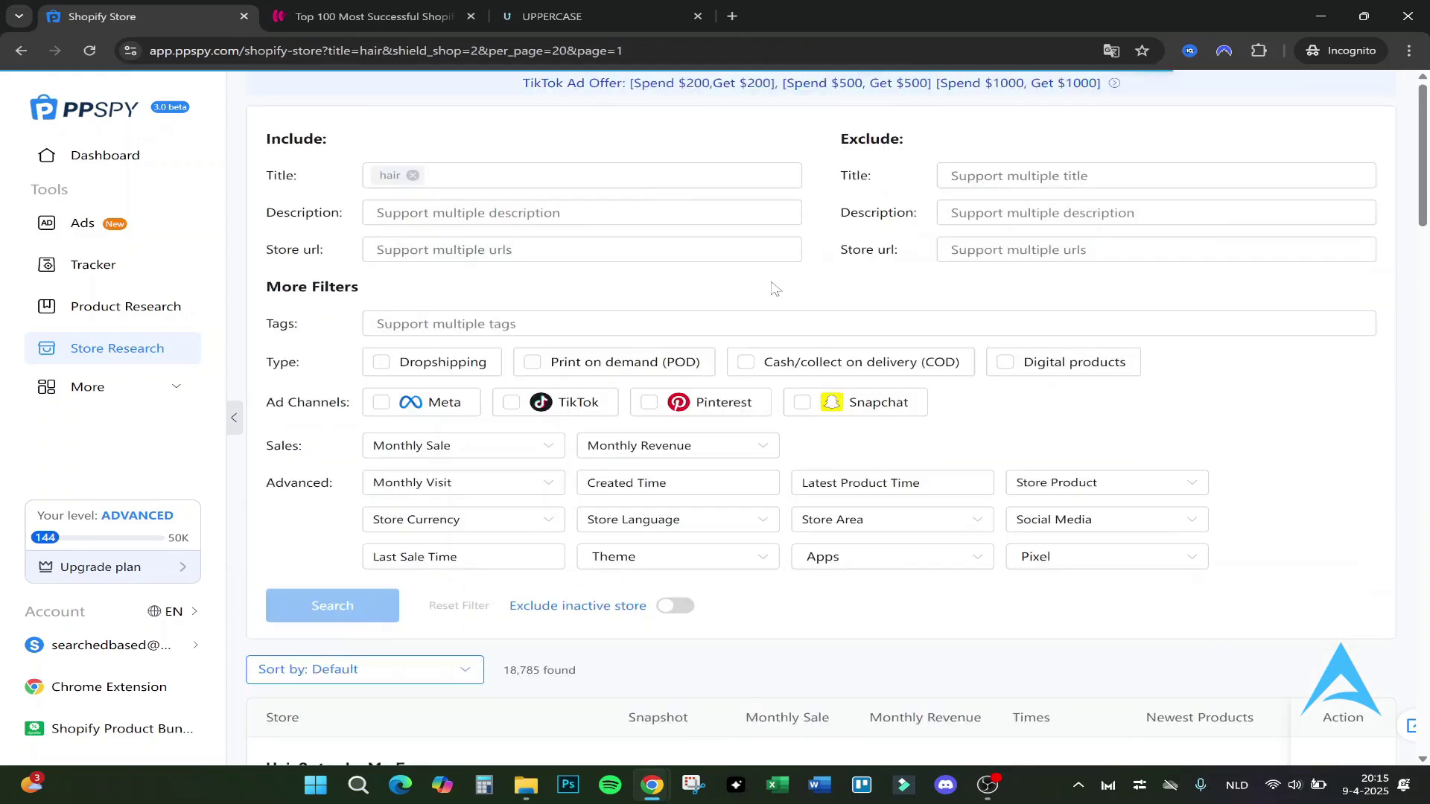
Review the 18,785 'hair' store results and return to the Dashboard
scroll(744, 296, "down", 12)
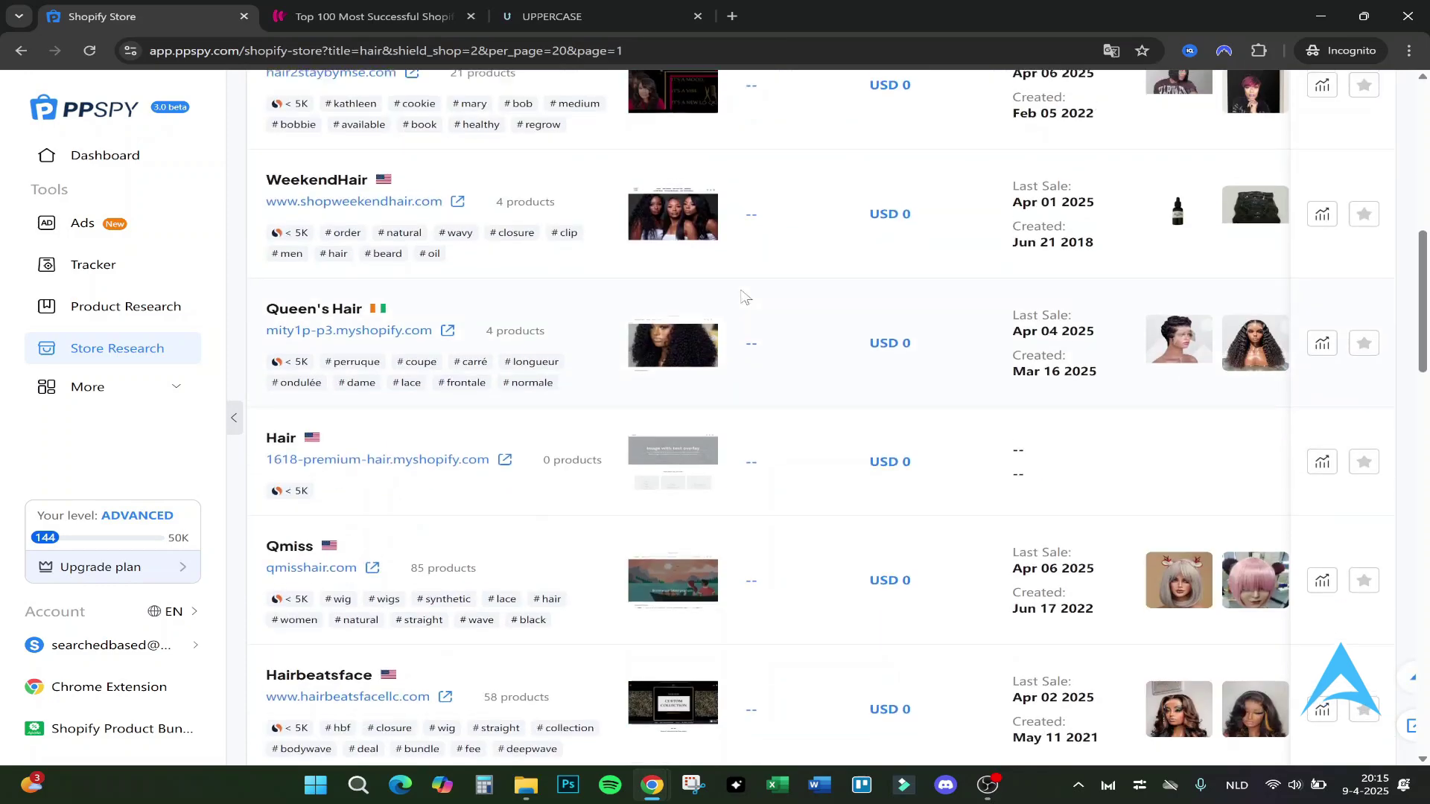
scroll(665, 328, "up", 4)
scroll(856, 402, "up", 5)
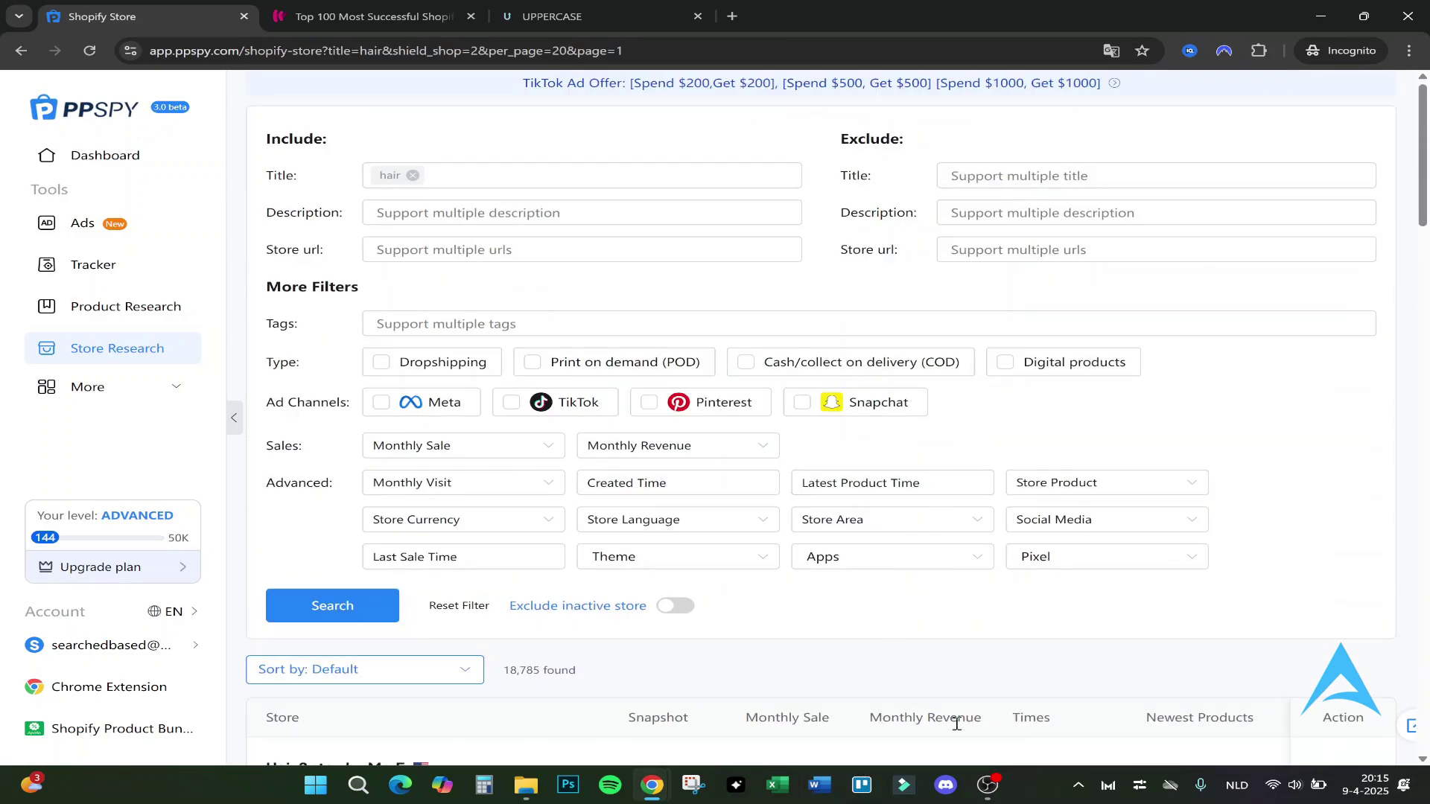
scroll(957, 723, "down", 3)
scroll(894, 633, "up", 3)
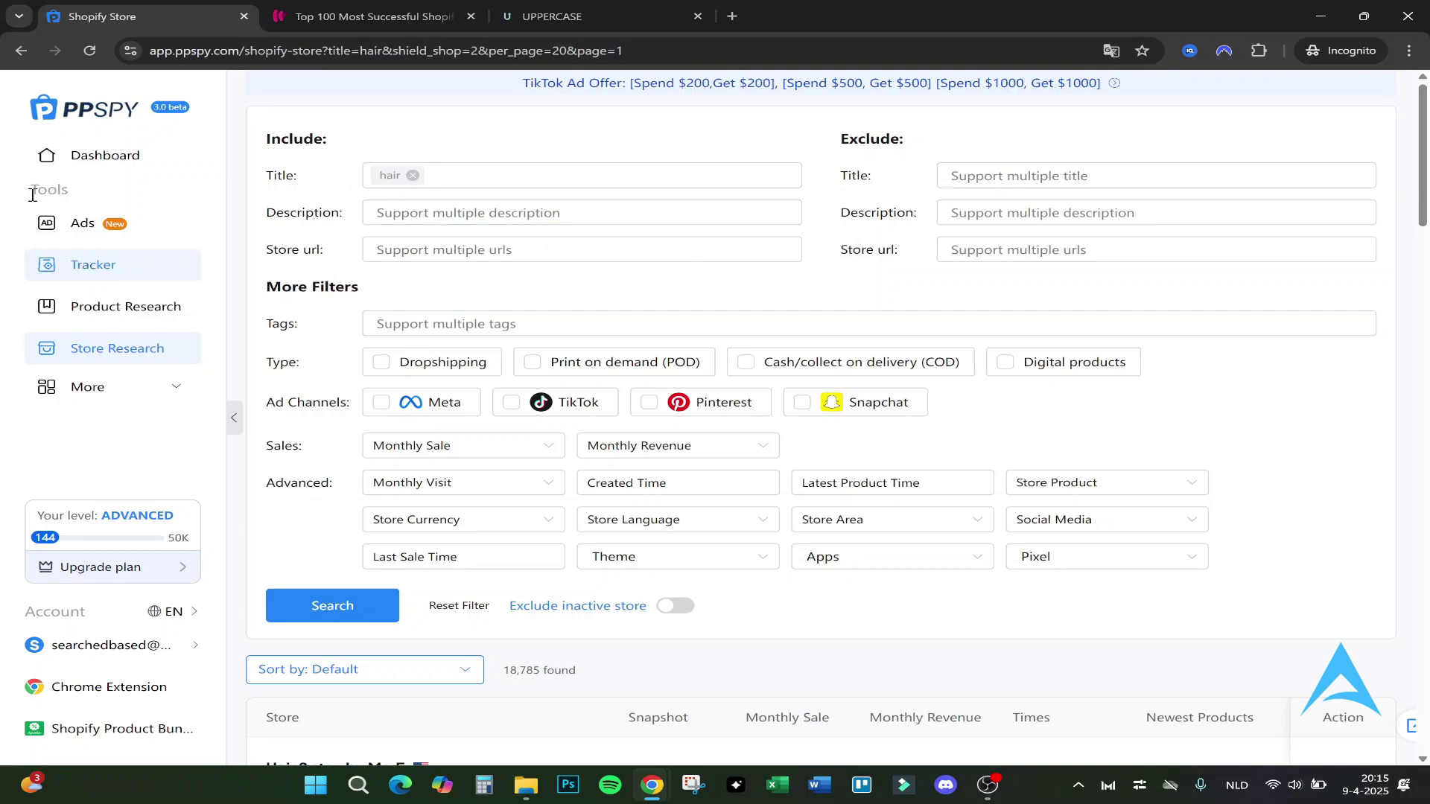
left_click(54, 165)
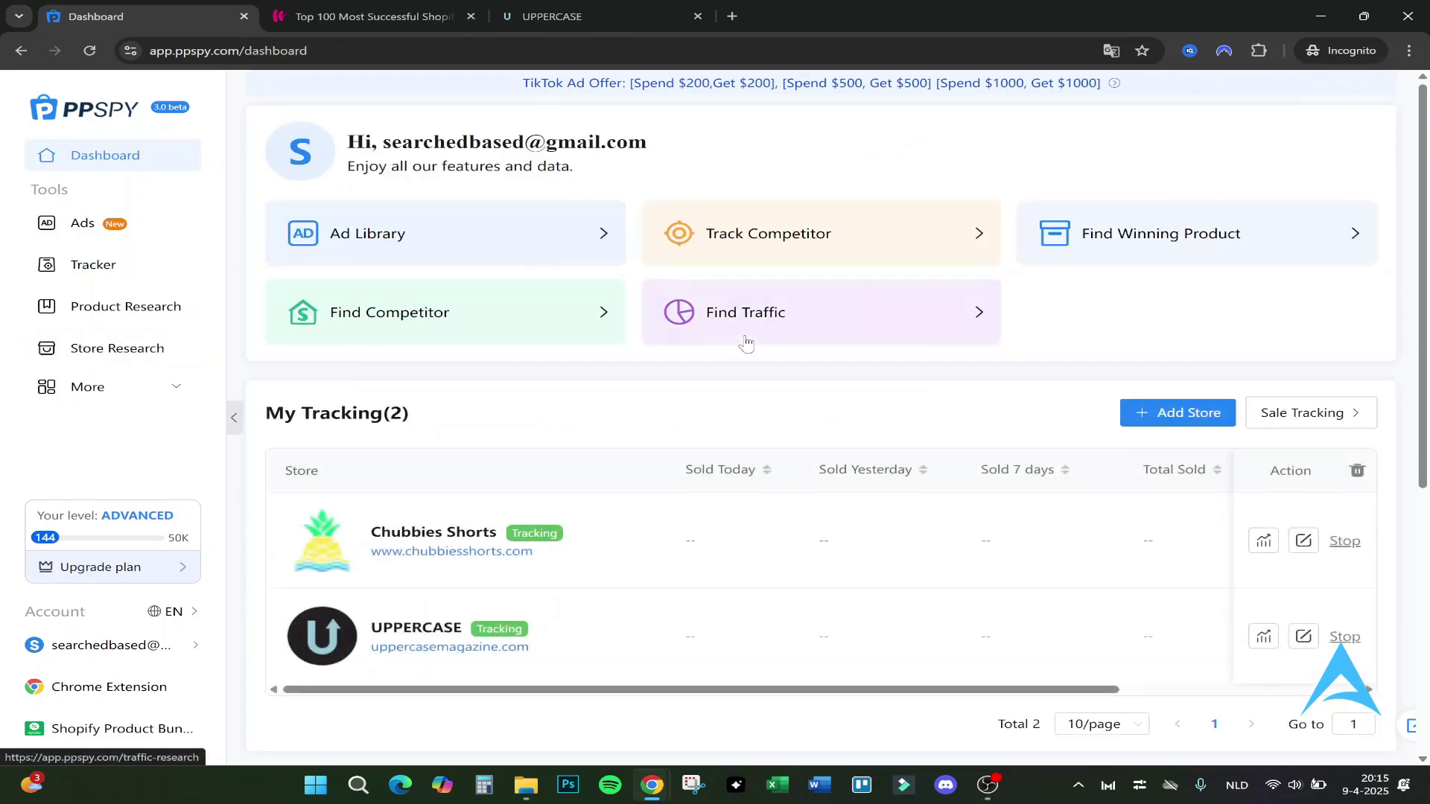
Run an unfiltered Traffic Research search and scroll through the 2,169,635 stores, led by Golden Apple Comics
left_click(747, 342)
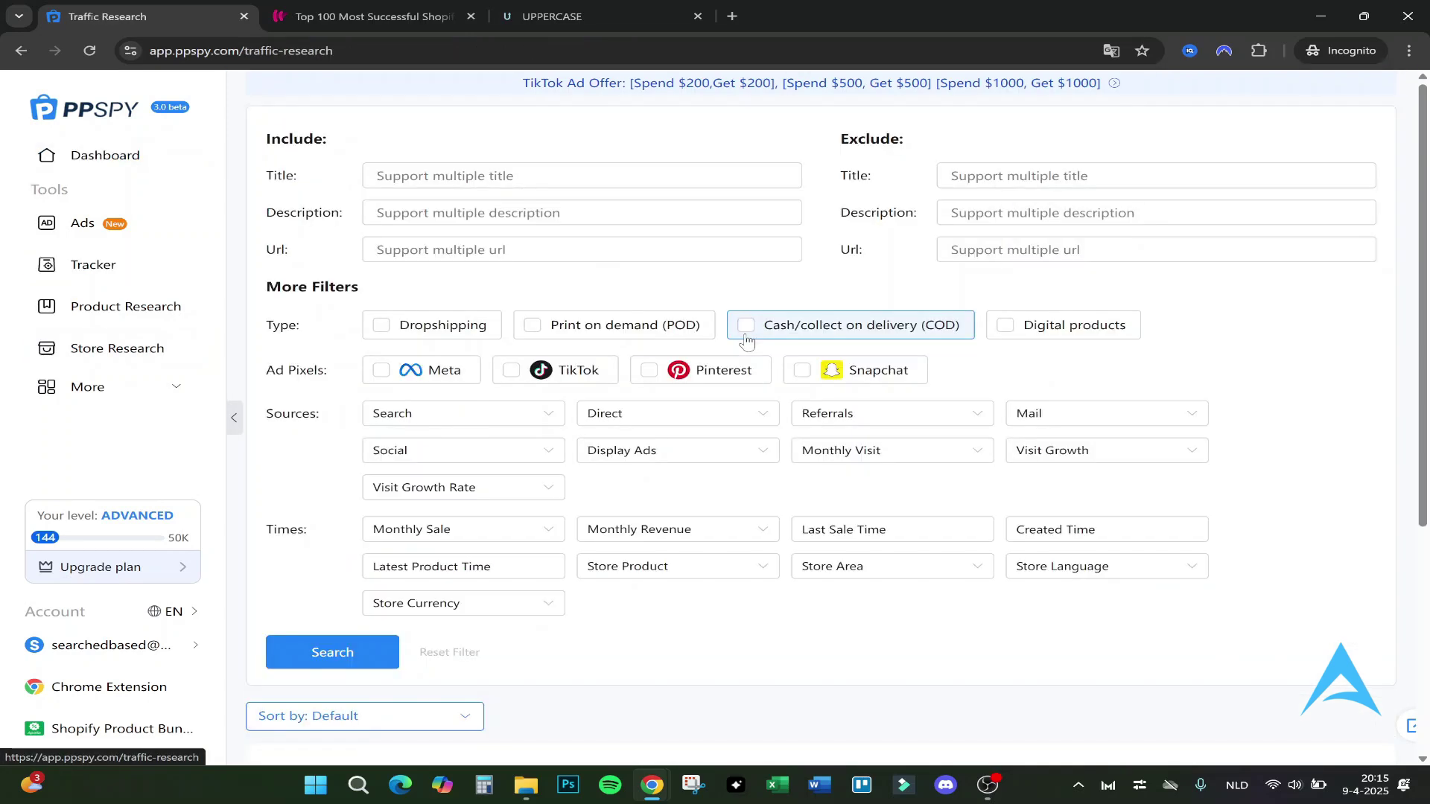
scroll(642, 445, "down", 5)
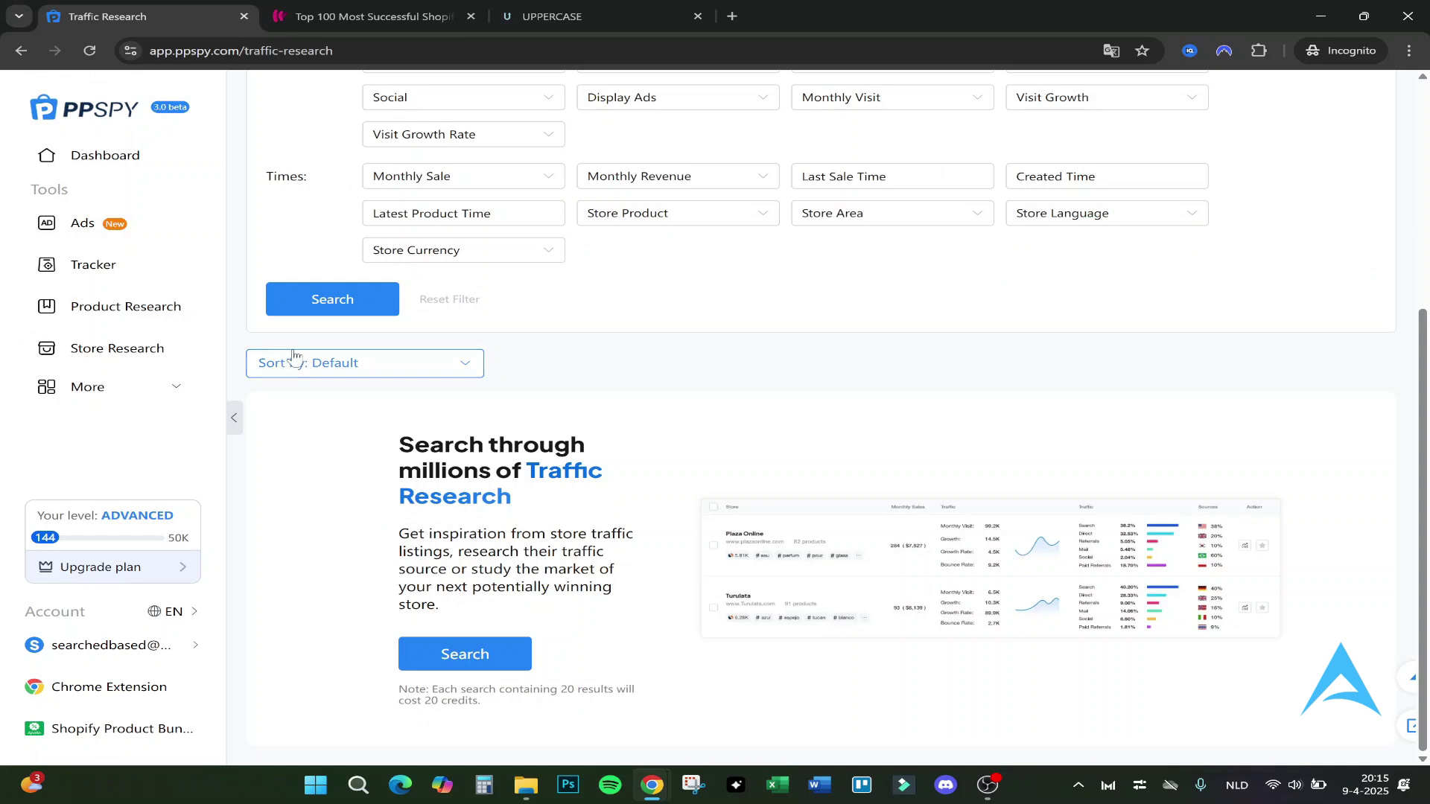
left_click(332, 299)
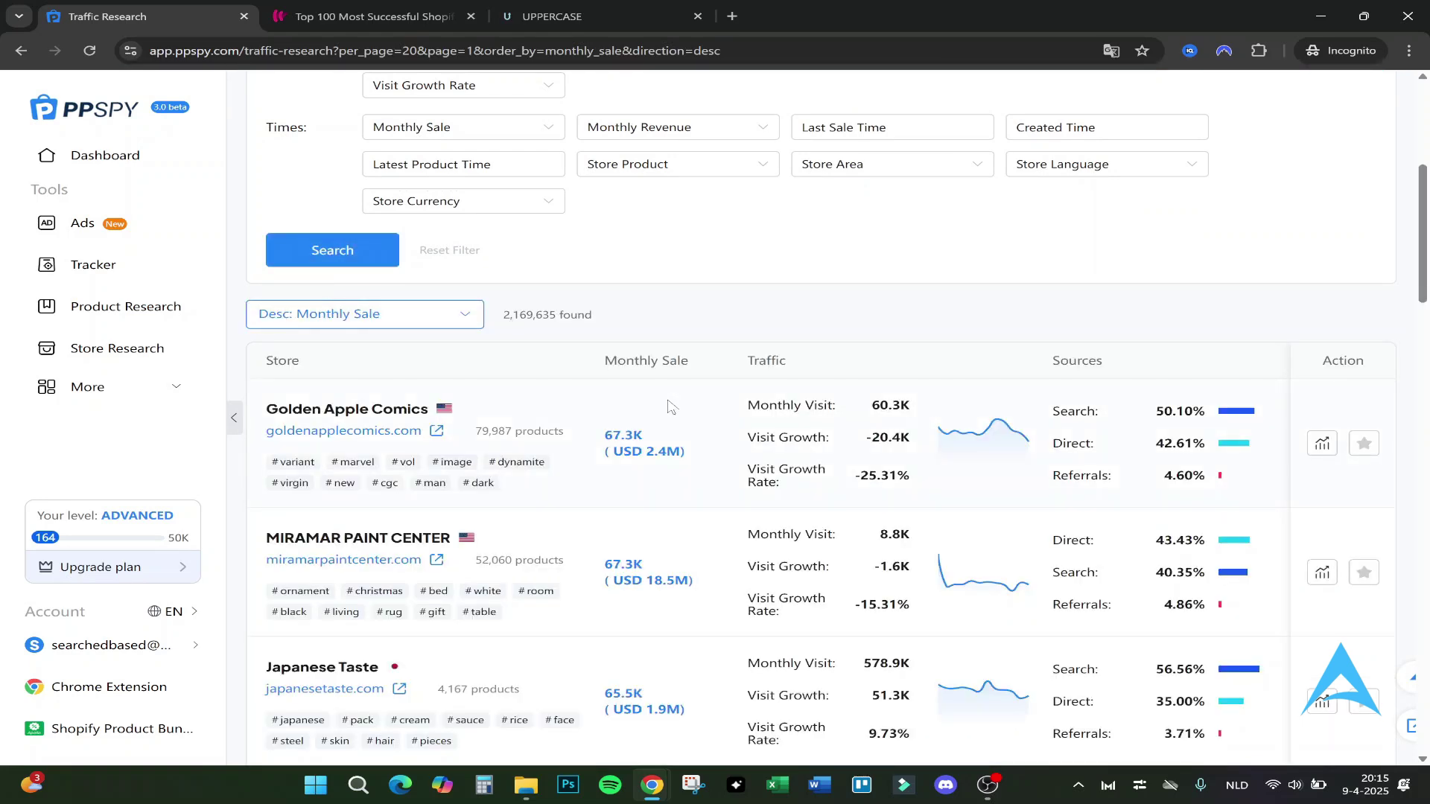
scroll(972, 424, "down", 3)
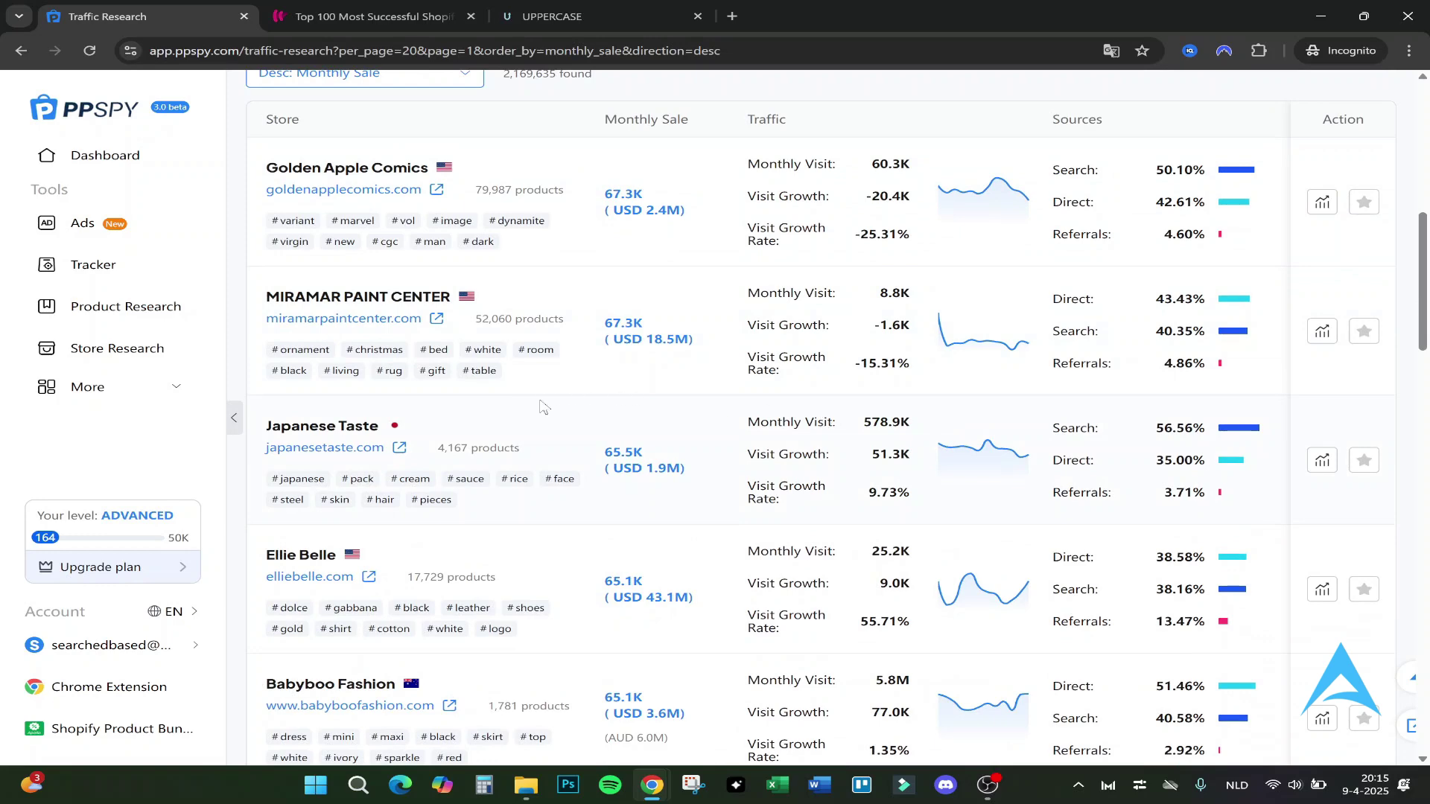
scroll(775, 416, "up", 4)
scroll(760, 417, "down", 3)
scroll(740, 419, "up", 2)
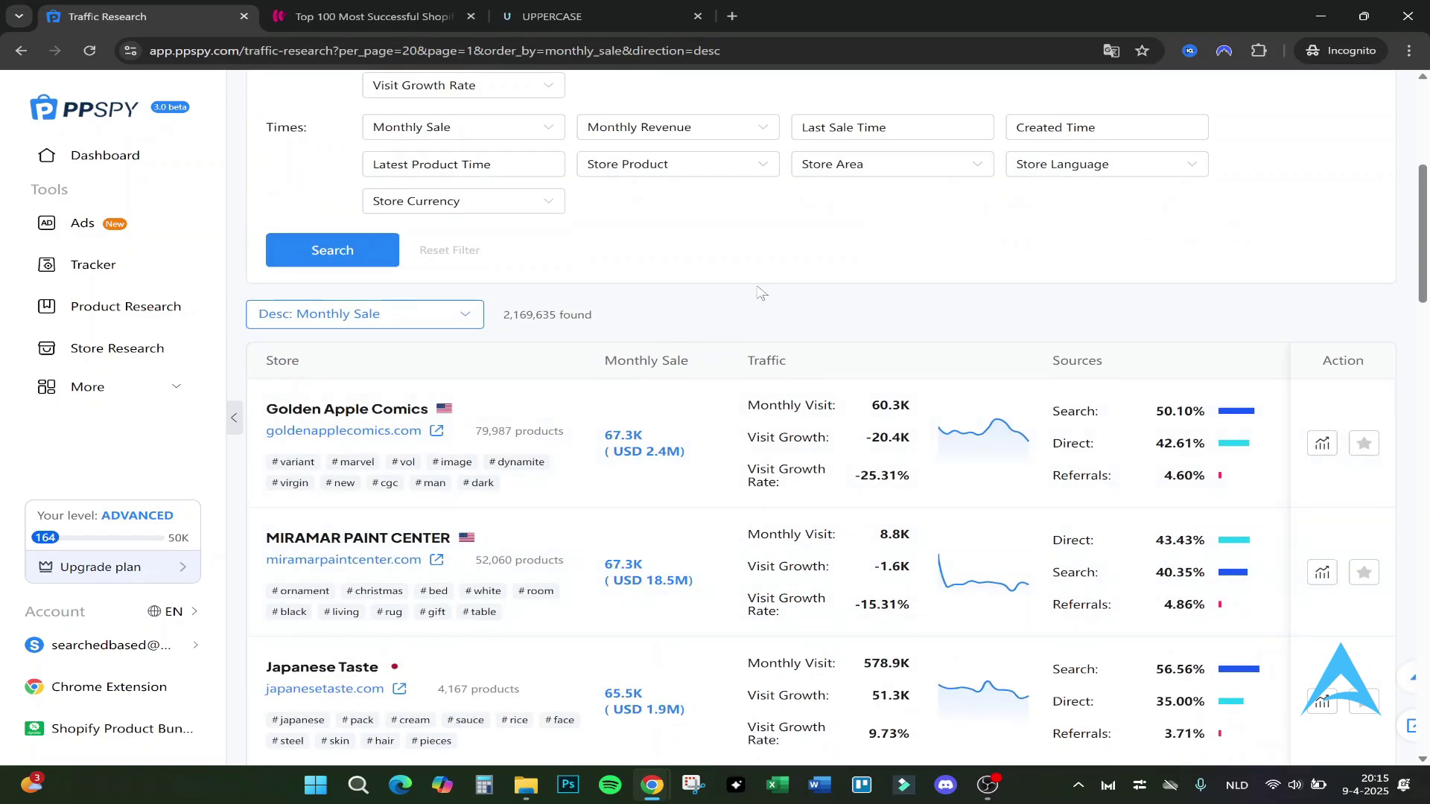
scroll(761, 292, "down", 1)
scroll(1084, 307, "up", 1)
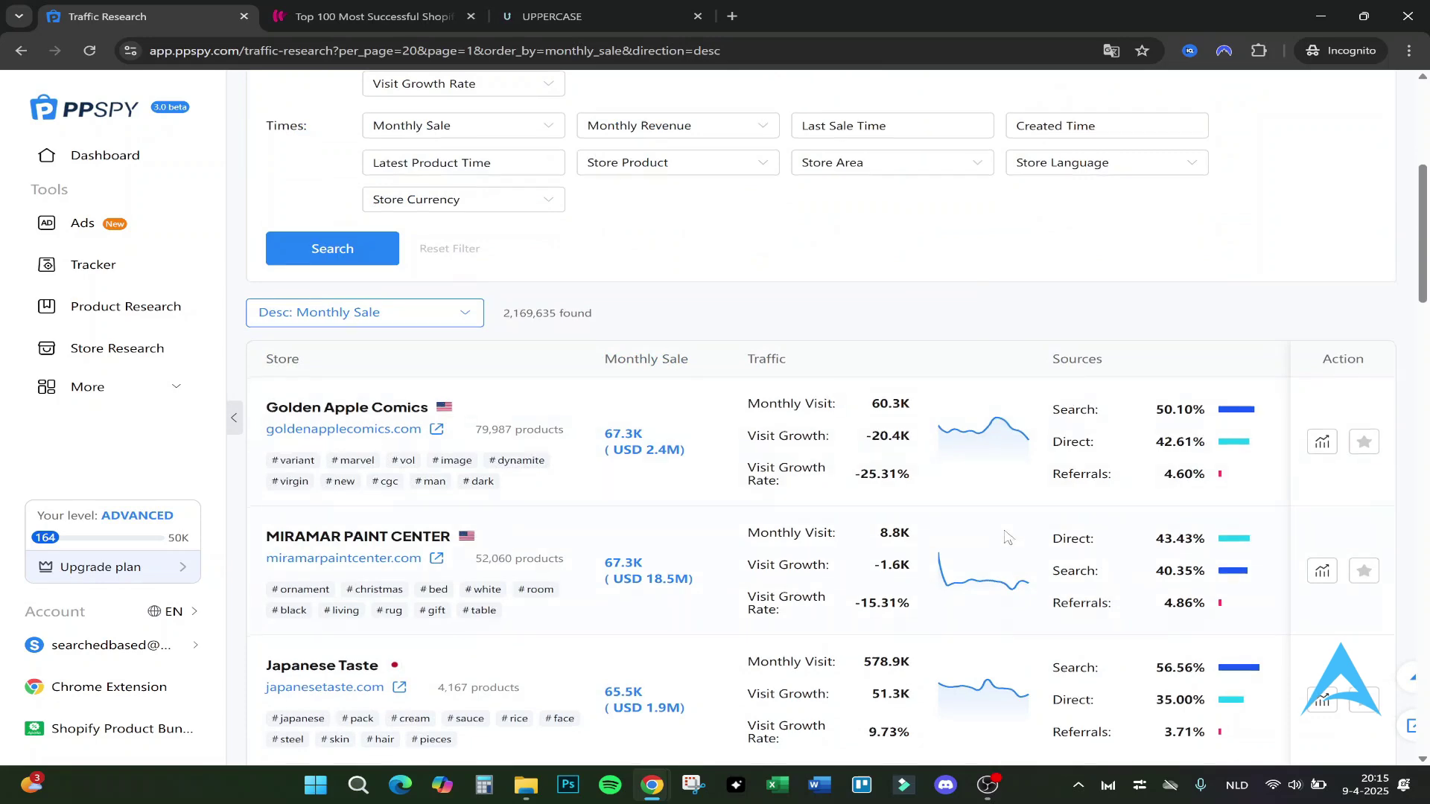
scroll(977, 520, "down", 6)
scroll(990, 521, "up", 6)
scroll(1001, 520, "up", 5)
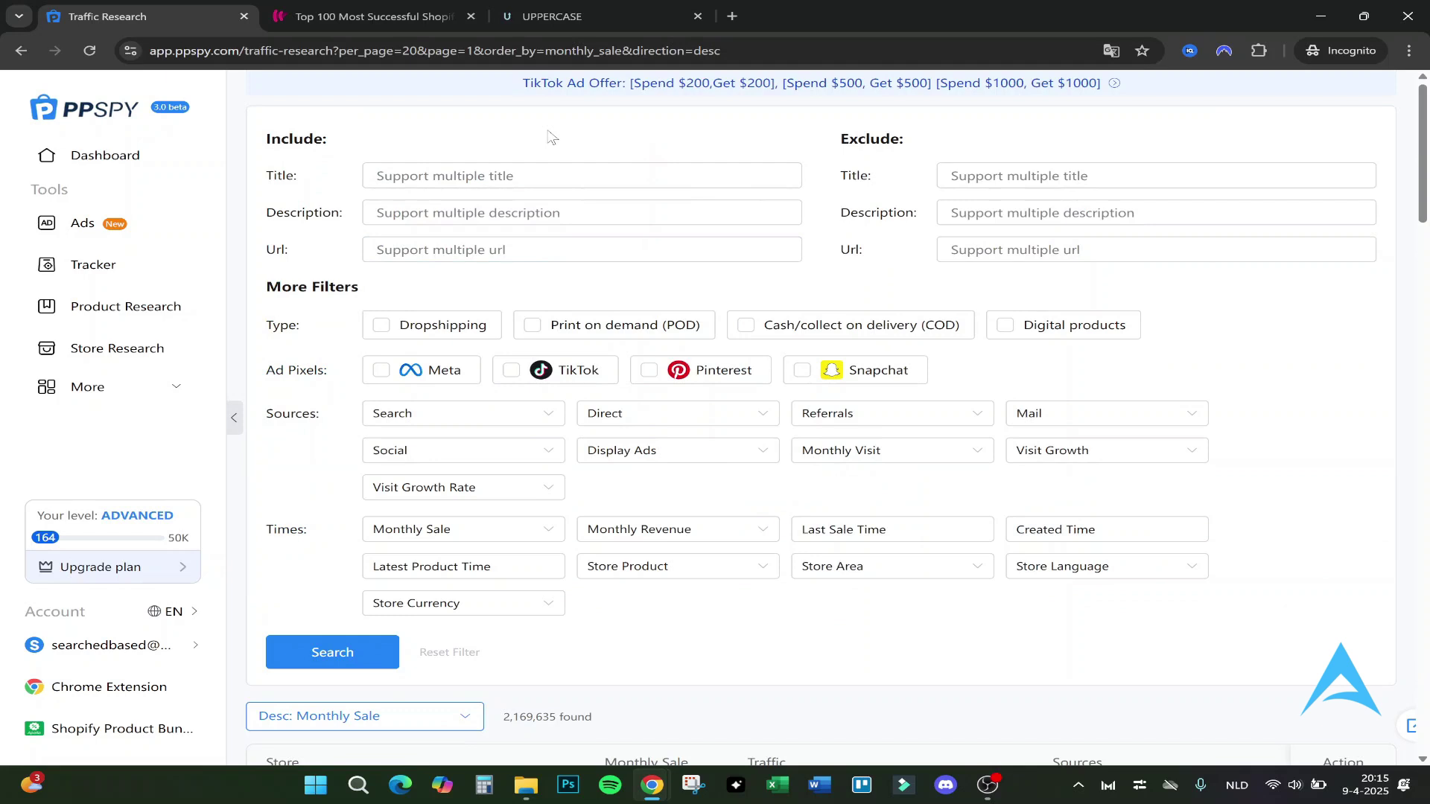
Expand More, go to One-product Store, then run the Store Theme search
left_click(97, 387)
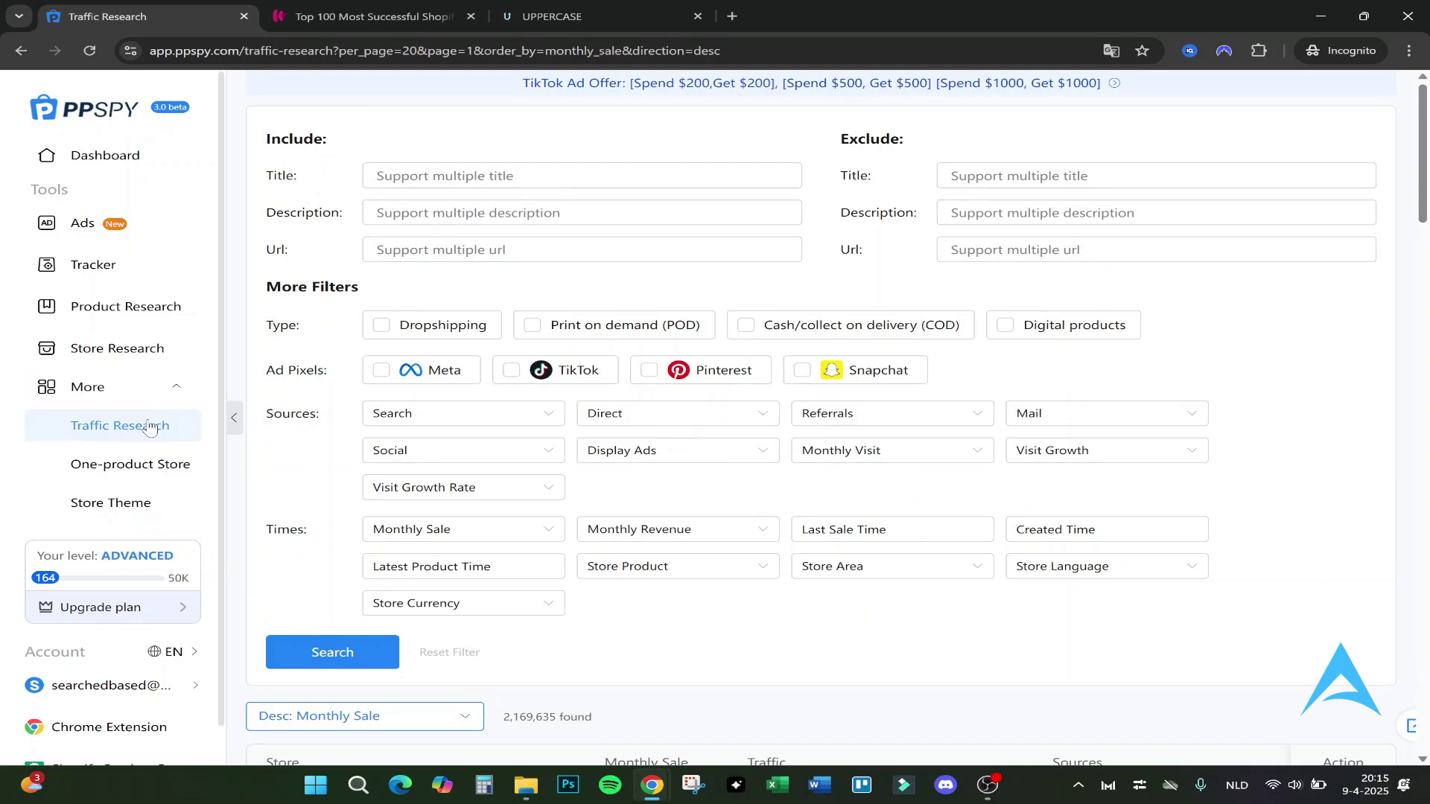
left_click(141, 462)
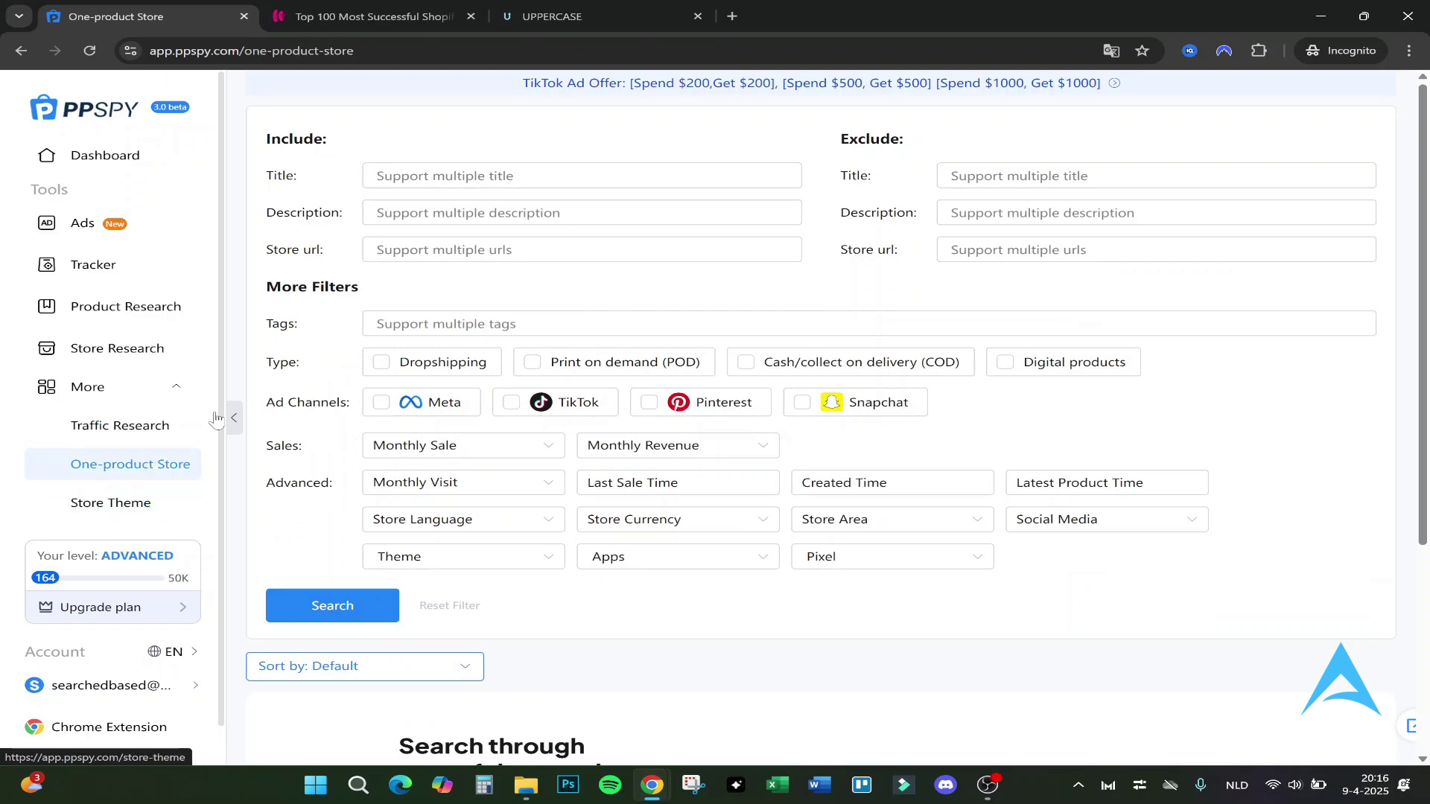
scroll(142, 451, "down", 2)
left_click(134, 459)
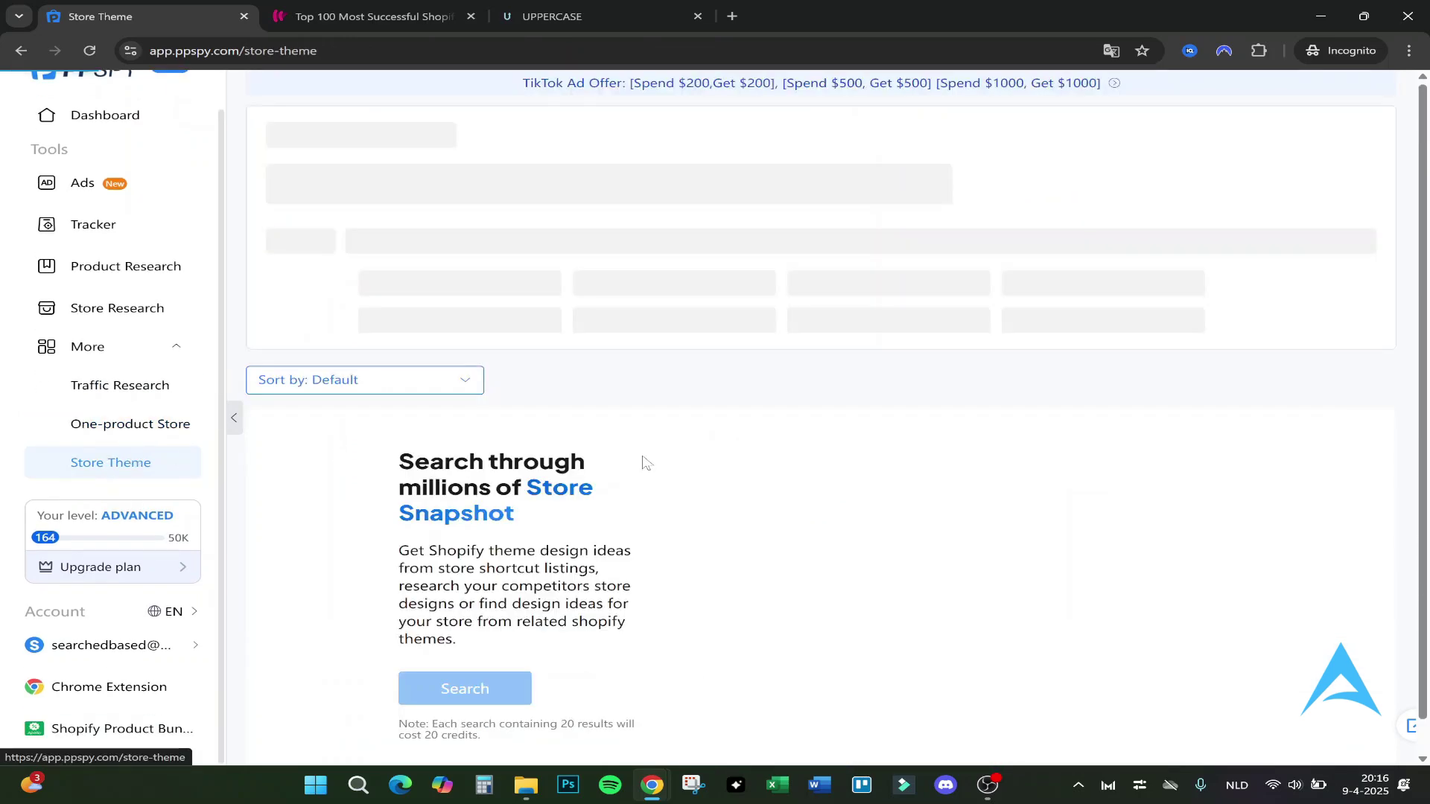
left_click(322, 645)
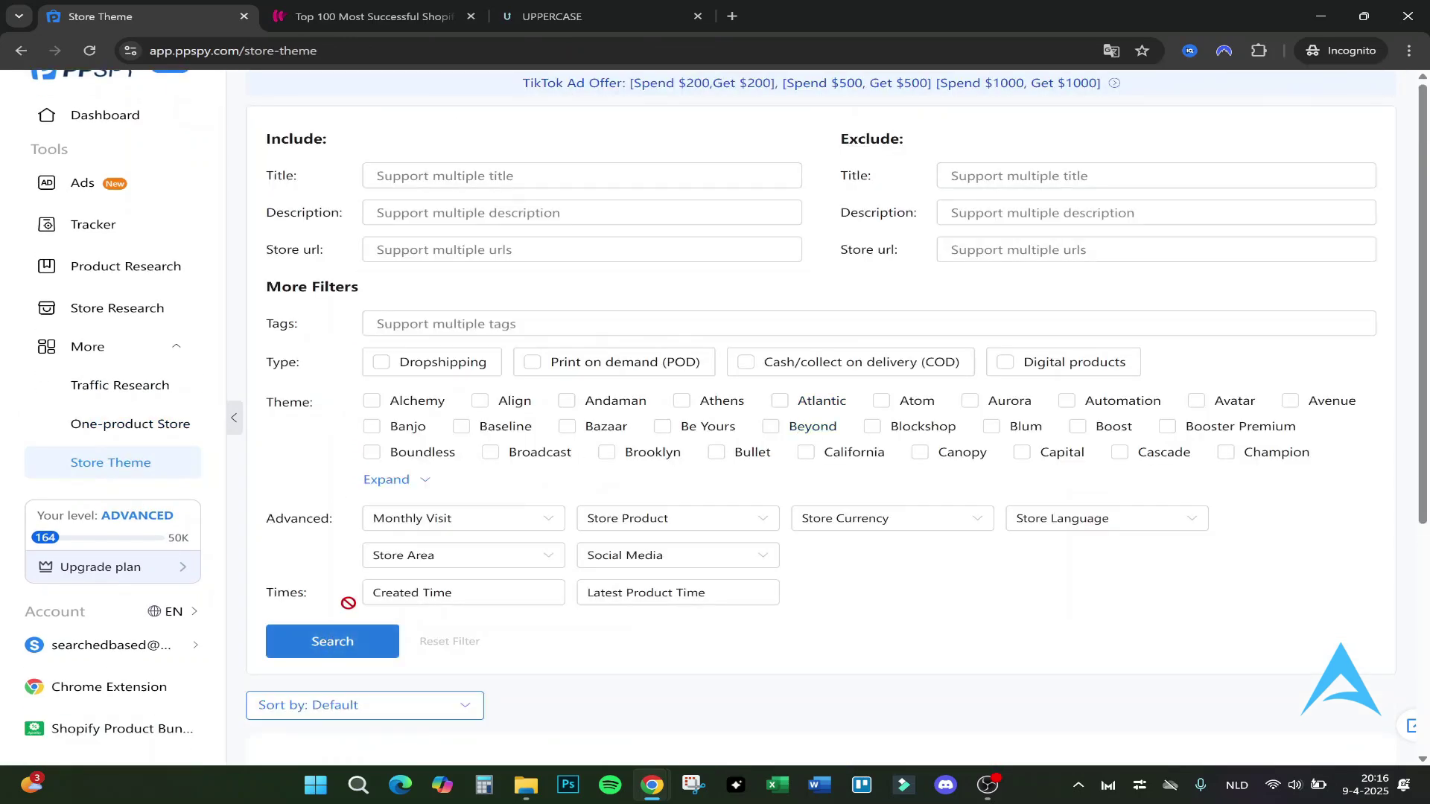
Browse the store theme results and close the Golden Apple Comics store tab
scroll(547, 445, "down", 8)
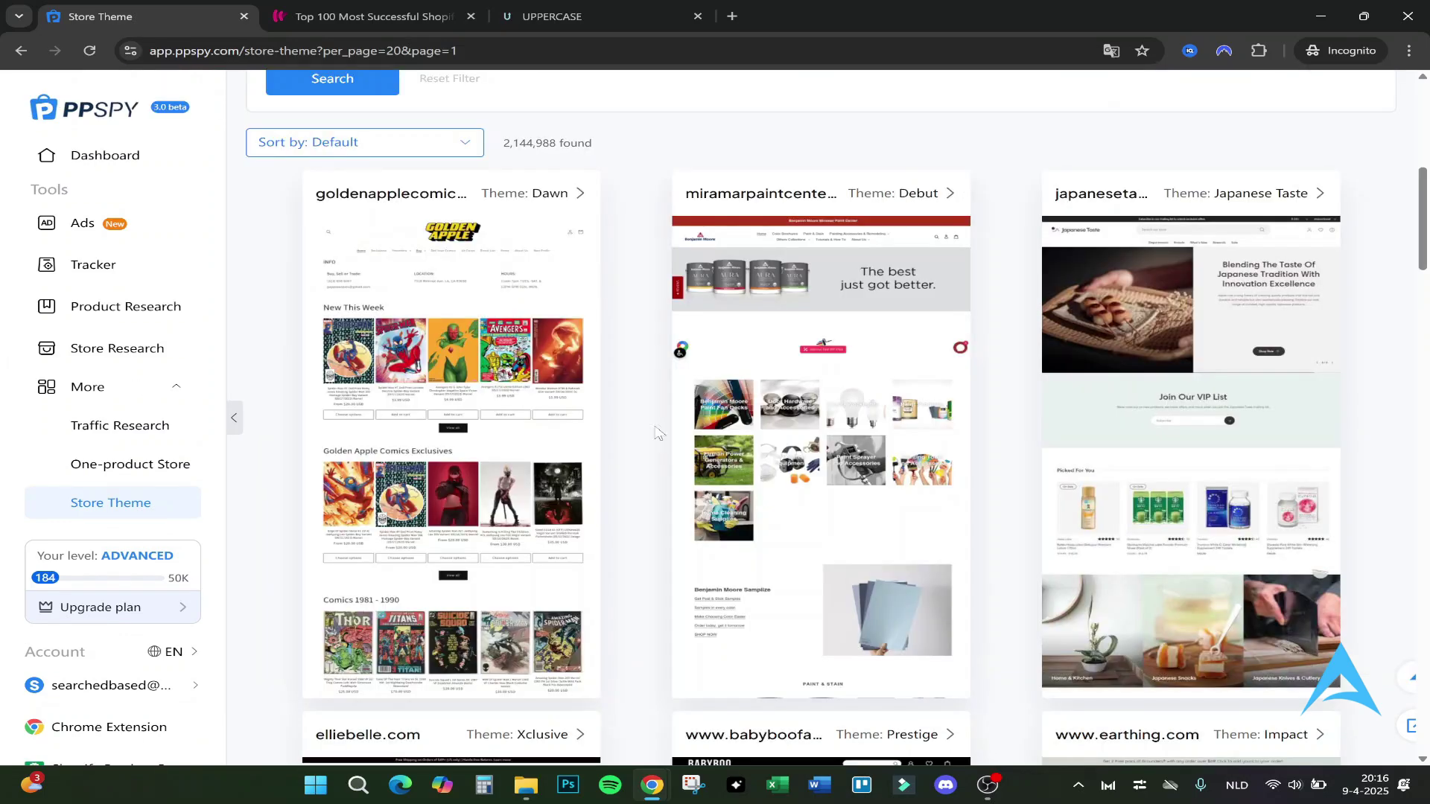
scroll(972, 406, "down", 10)
scroll(972, 406, "down", 8)
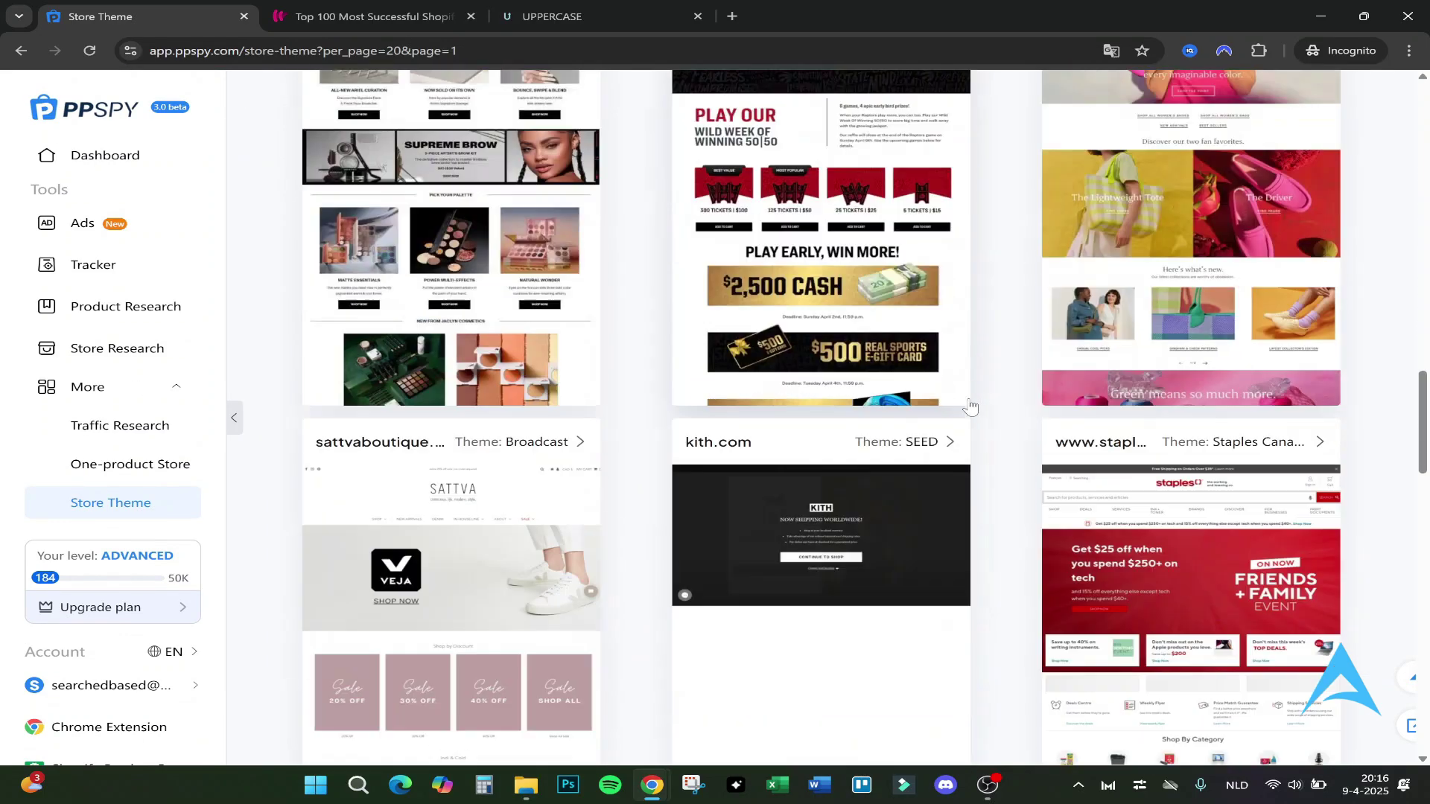
scroll(560, 416, "up", 16)
scroll(560, 415, "up", 3)
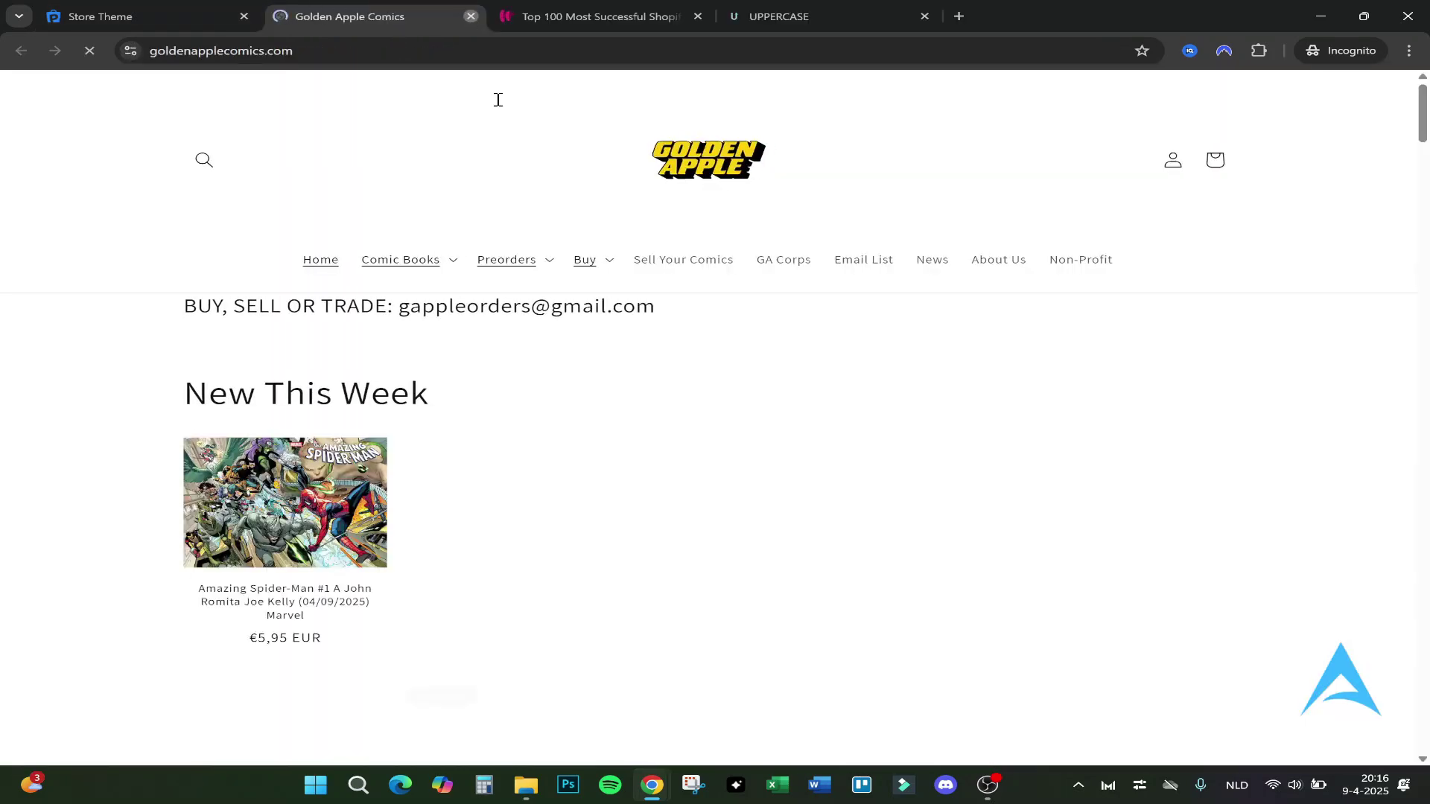
key("ctrl+w")
scroll(832, 442, "up", 5)
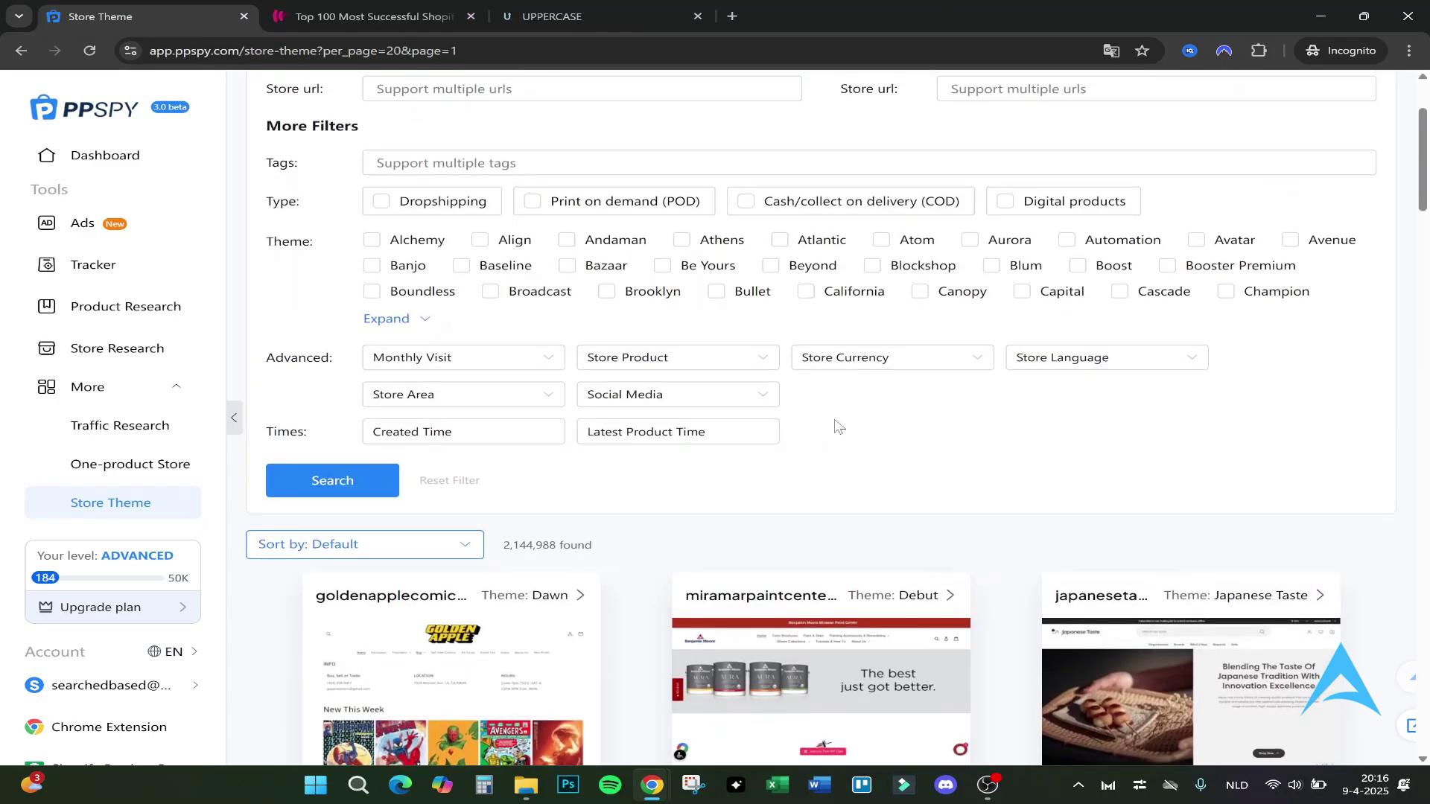
scroll(857, 543, "up", 2)
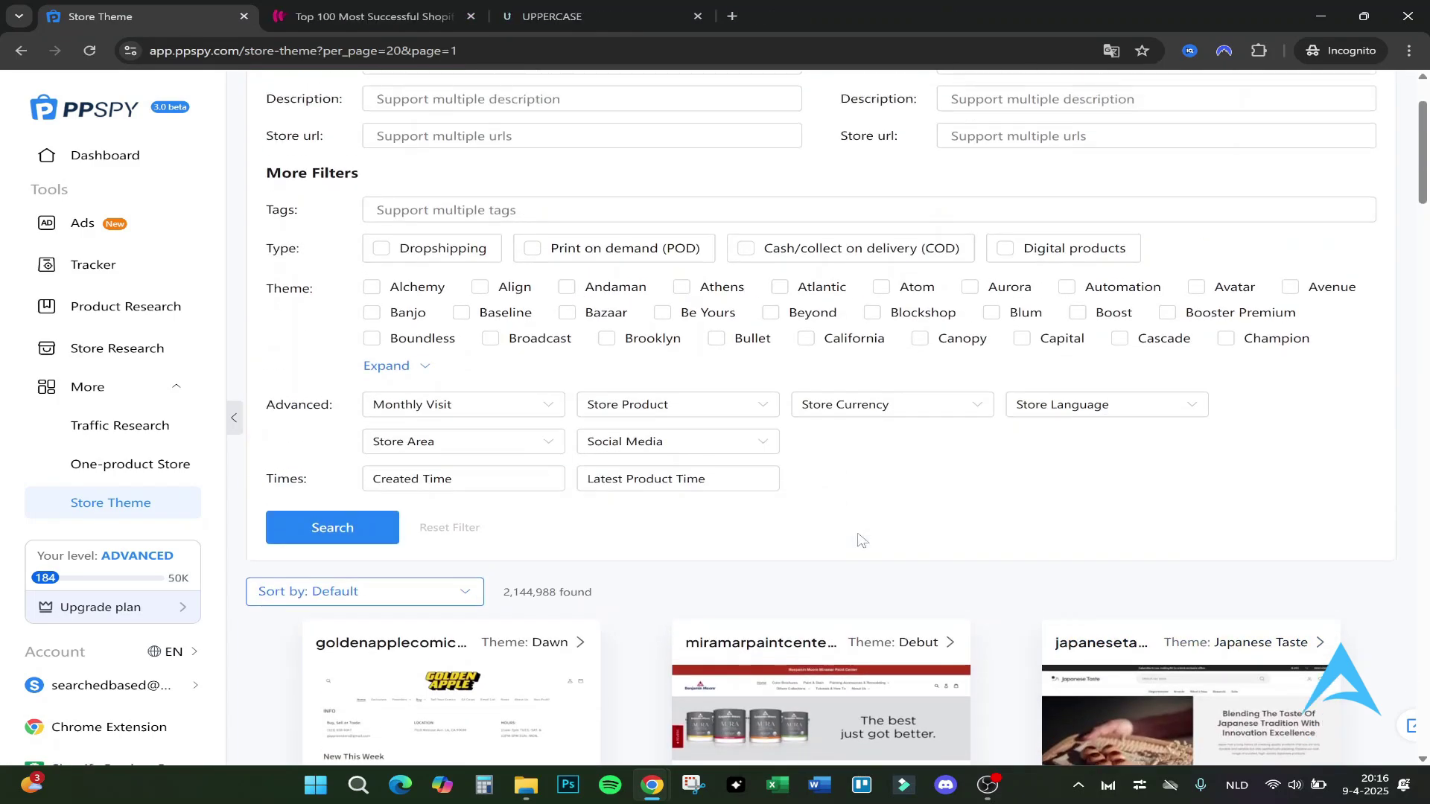
Search Google for 'ppspy pricing' and open PPSPY's Simple pricing result
left_click(596, 37)
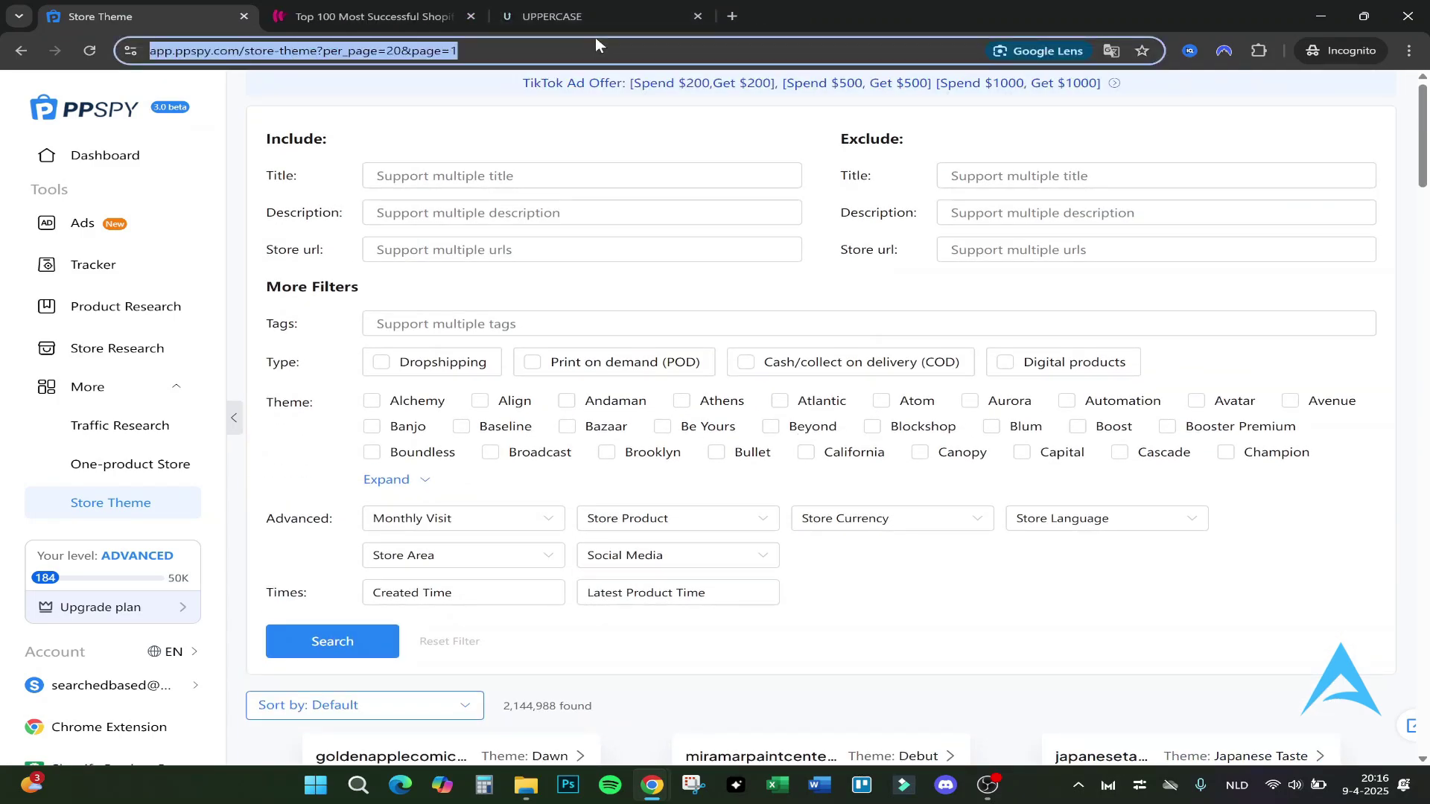
type("ppspy")
key("Return")
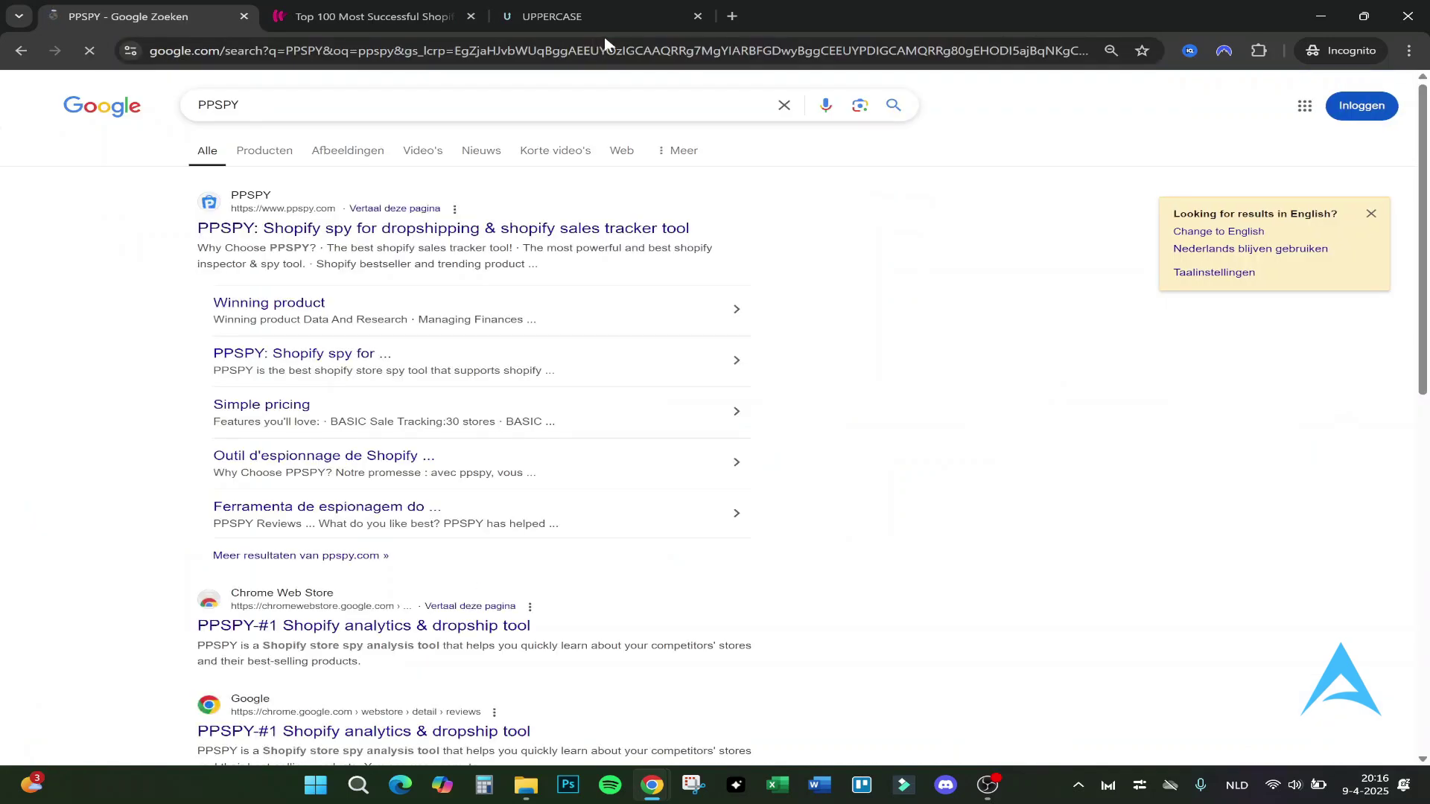
left_click(305, 106)
type("pricing")
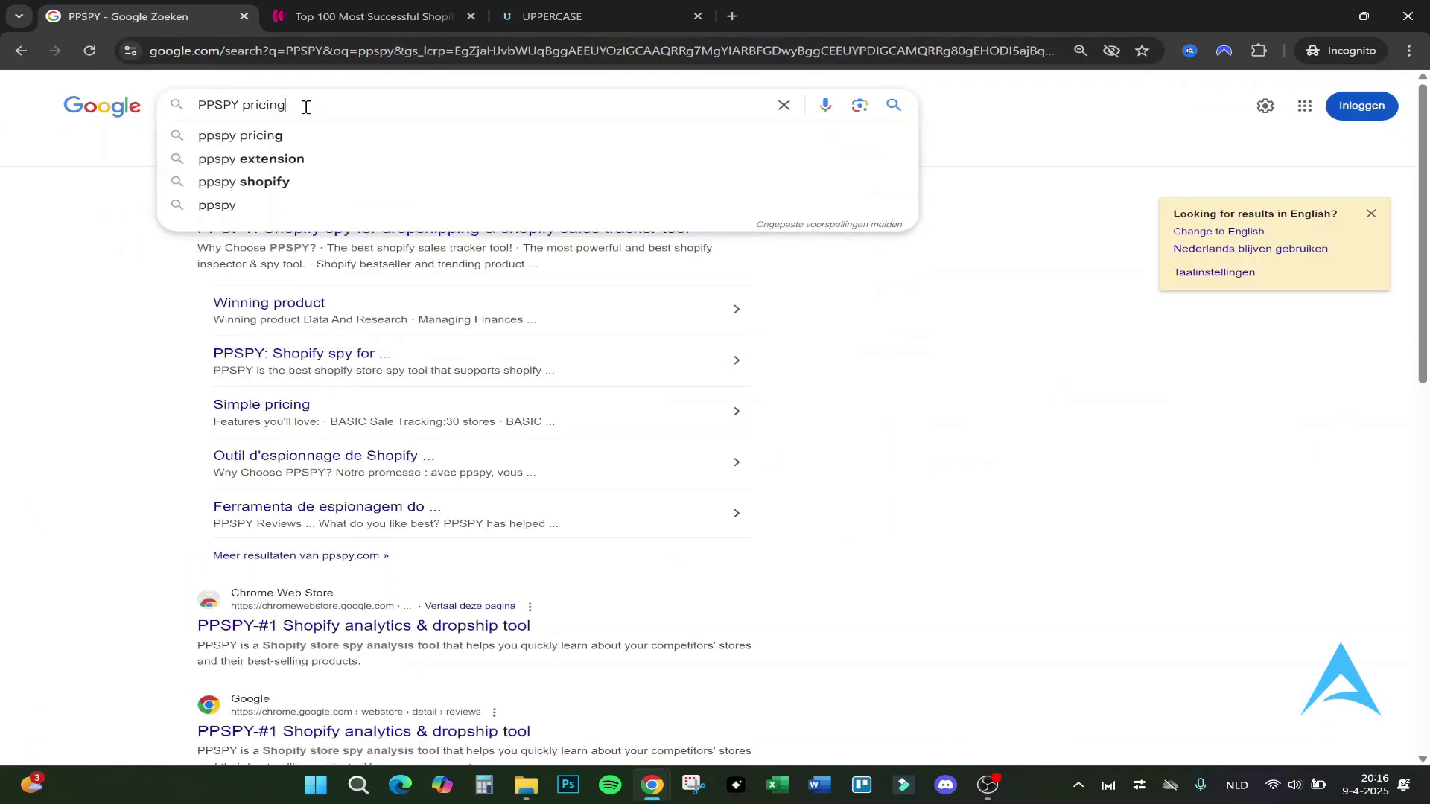
key("Return")
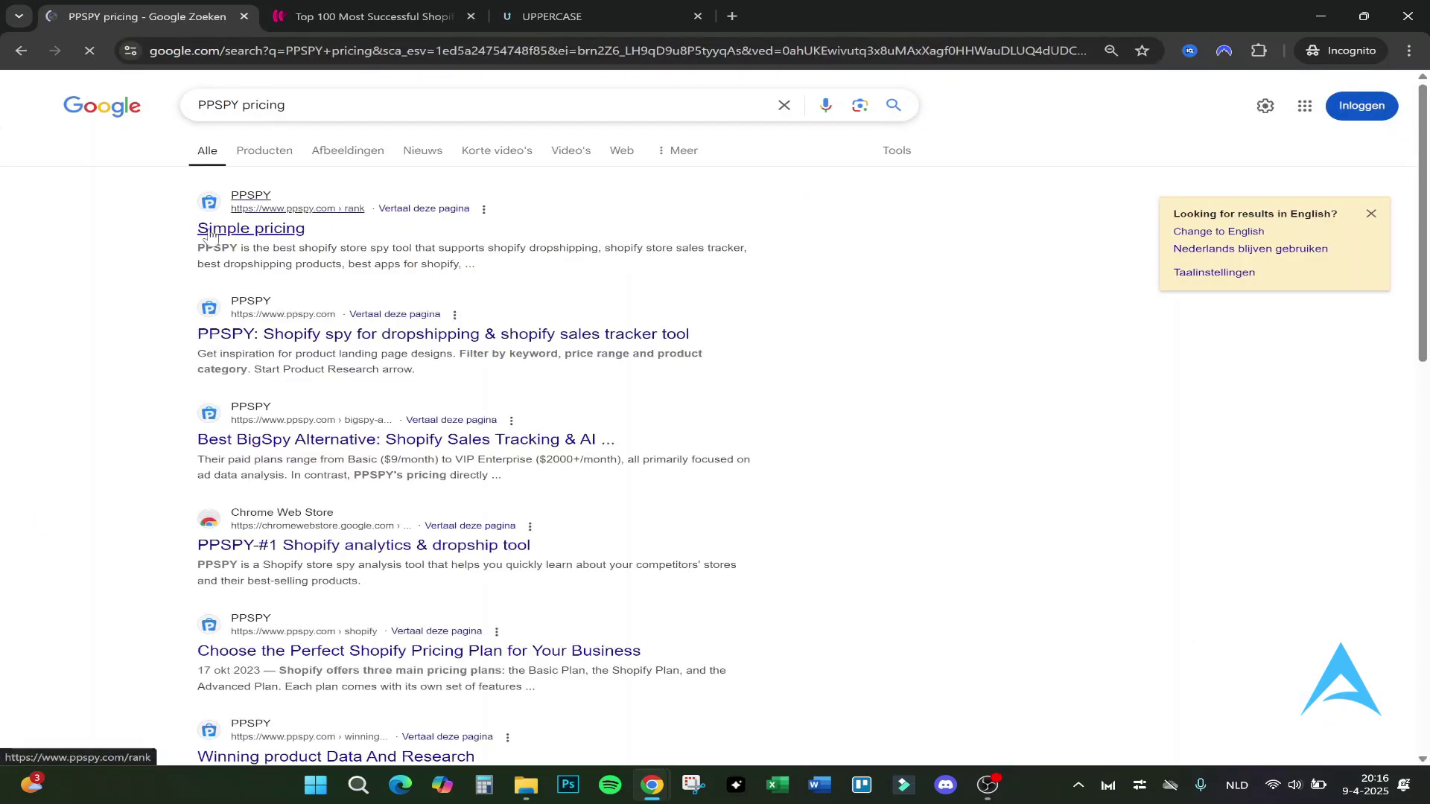
left_click(211, 237)
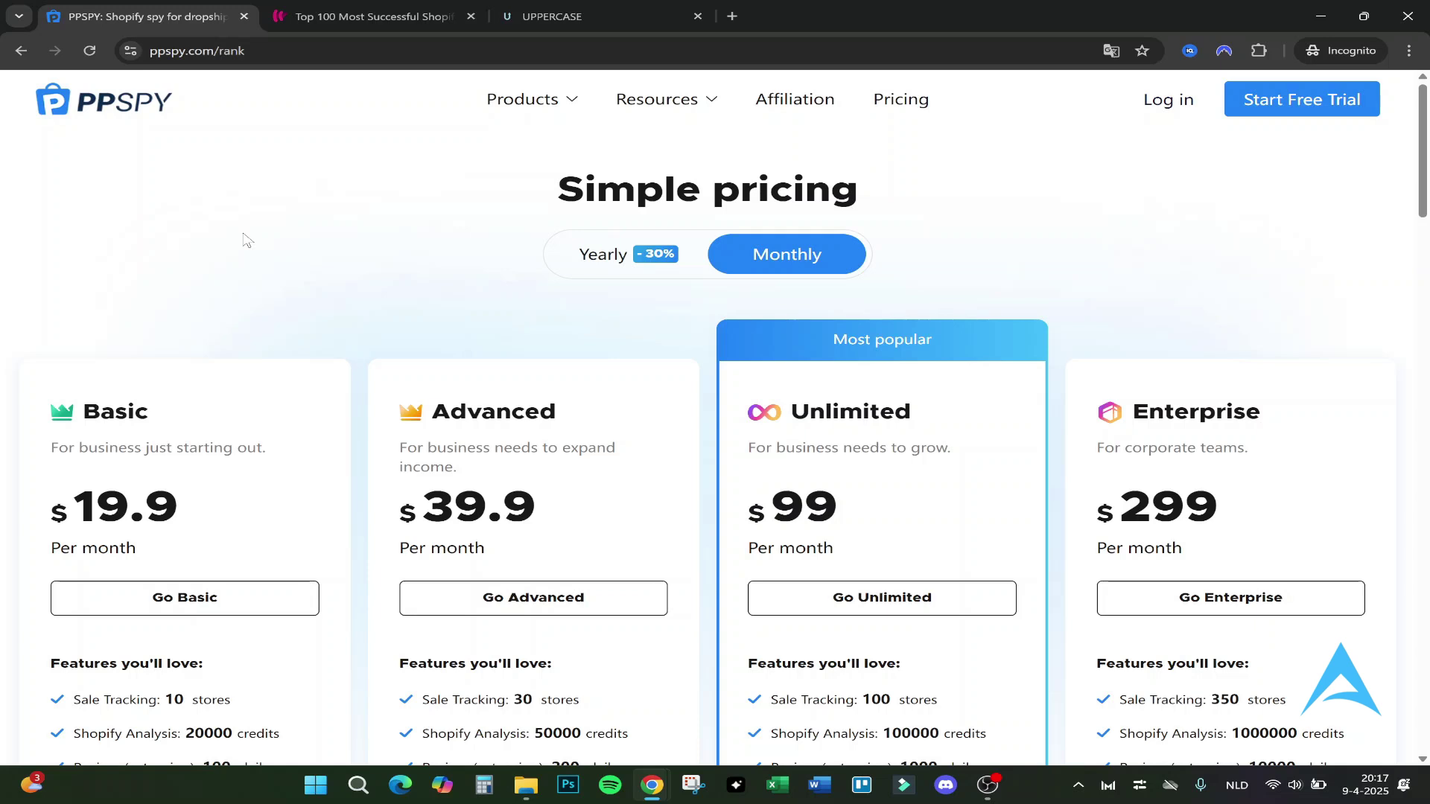
Toggle Yearly and back to Monthly, then highlight the Basic plan's monthly price
left_click(655, 250)
left_click(765, 255)
scroll(333, 215, "down", 1)
scroll(279, 219, "down", 1)
left_click_drag(78, 315, 287, 330)
left_click(288, 330)
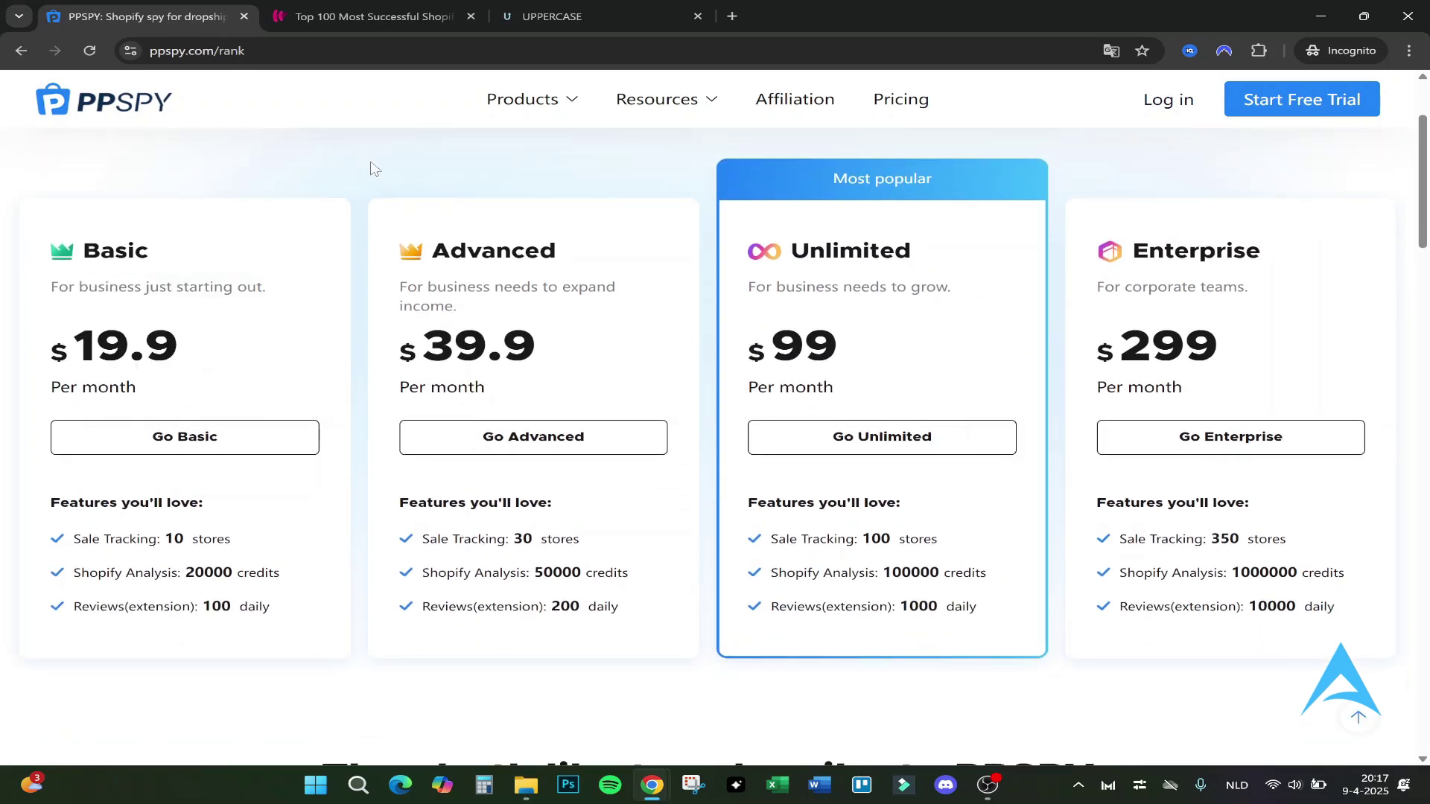
scroll(370, 174, "up", 1)
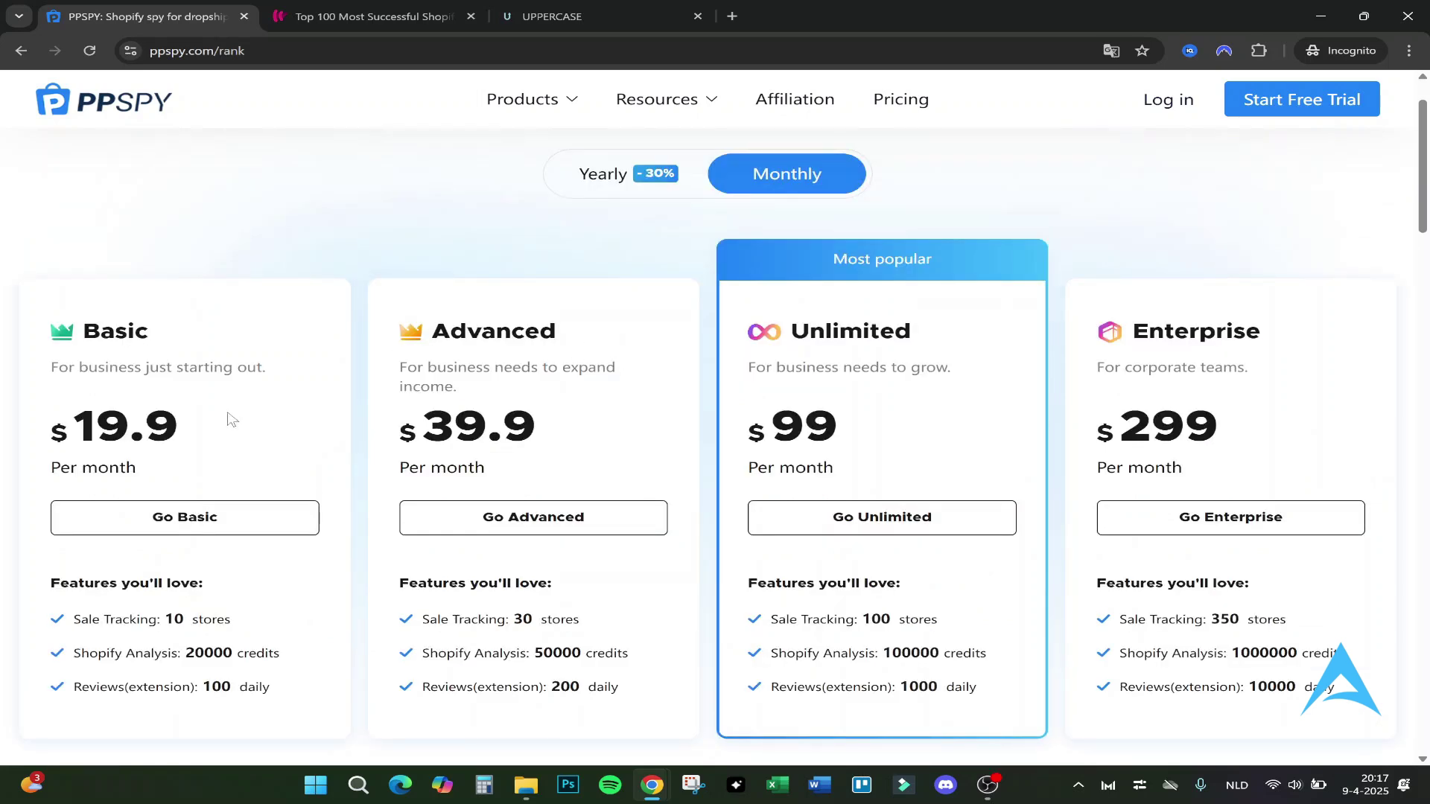
mouse_move(217, 431)
left_mouse_down()
mouse_move(52, 431)
mouse_move(192, 438)
left_mouse_up()
left_click(192, 437)
Highlight the Advanced $39.9, Unlimited $99 and Enterprise $299 prices, then switch to Yearly billing
left_click_drag(418, 435, 555, 436)
left_click(484, 432)
left_click_drag(417, 436, 575, 436)
left_click(576, 436)
left_click_drag(744, 456, 942, 439)
left_click(1117, 419)
left_click_drag(1101, 426, 1333, 430)
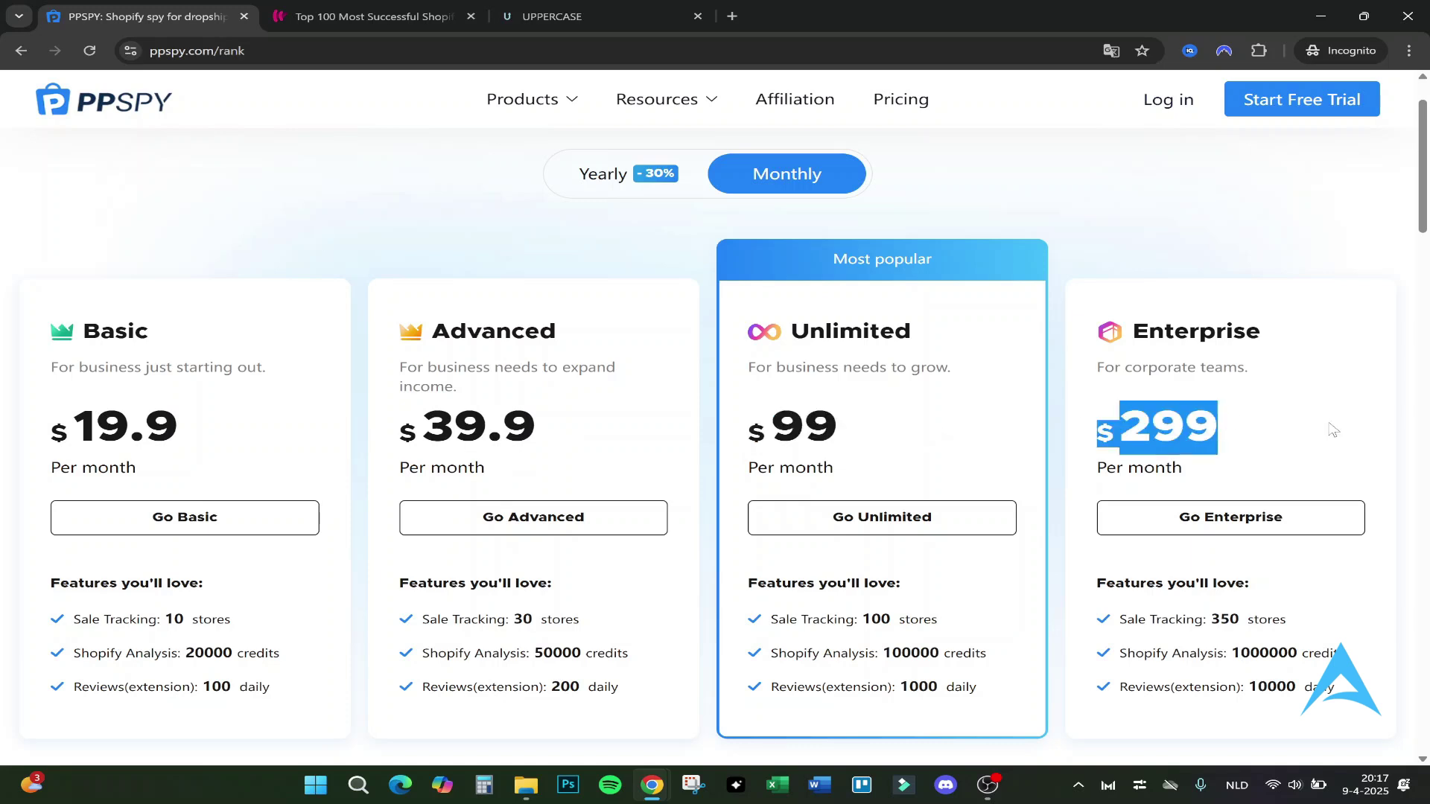
left_click(1333, 431)
left_click(690, 181)
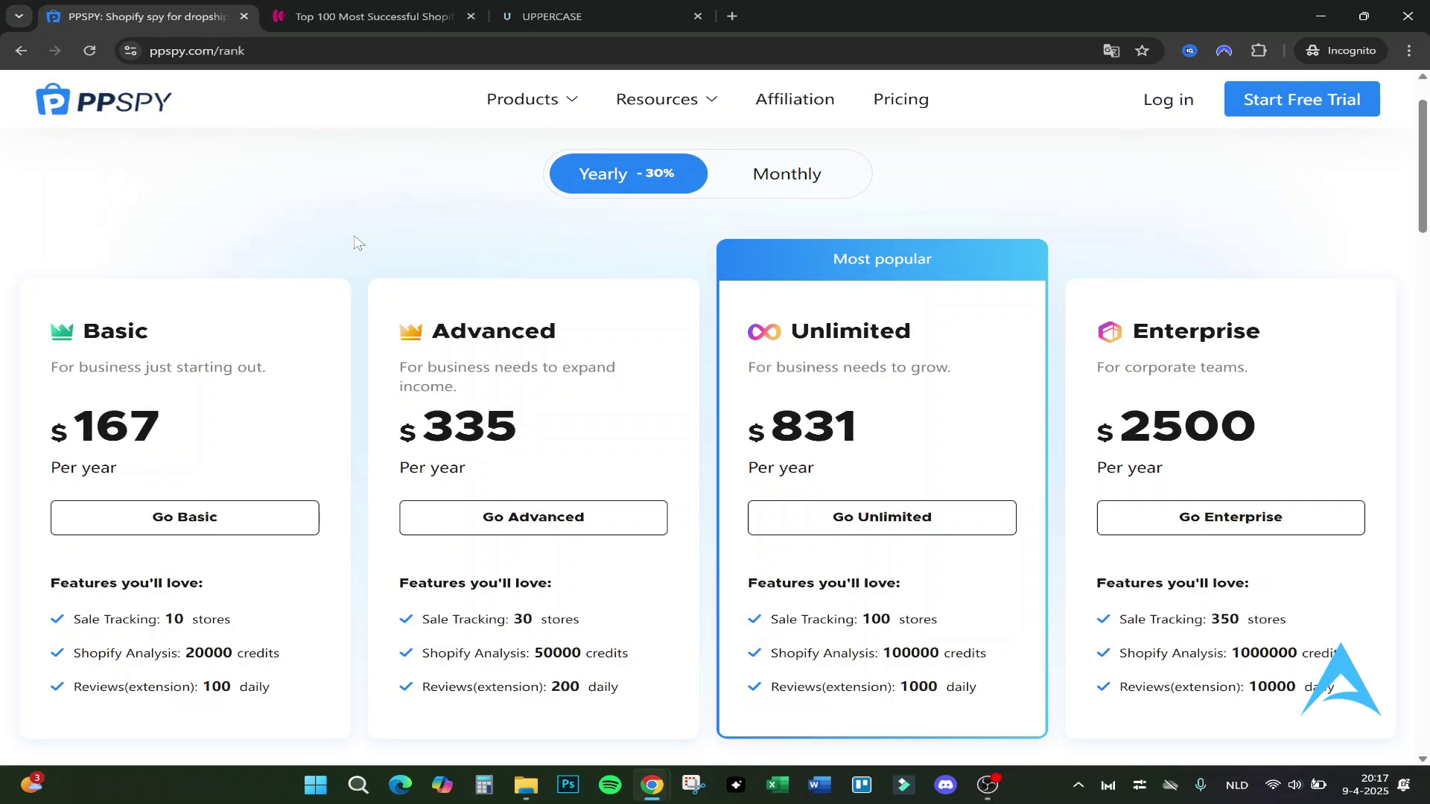
left_click_drag(78, 444, 242, 444)
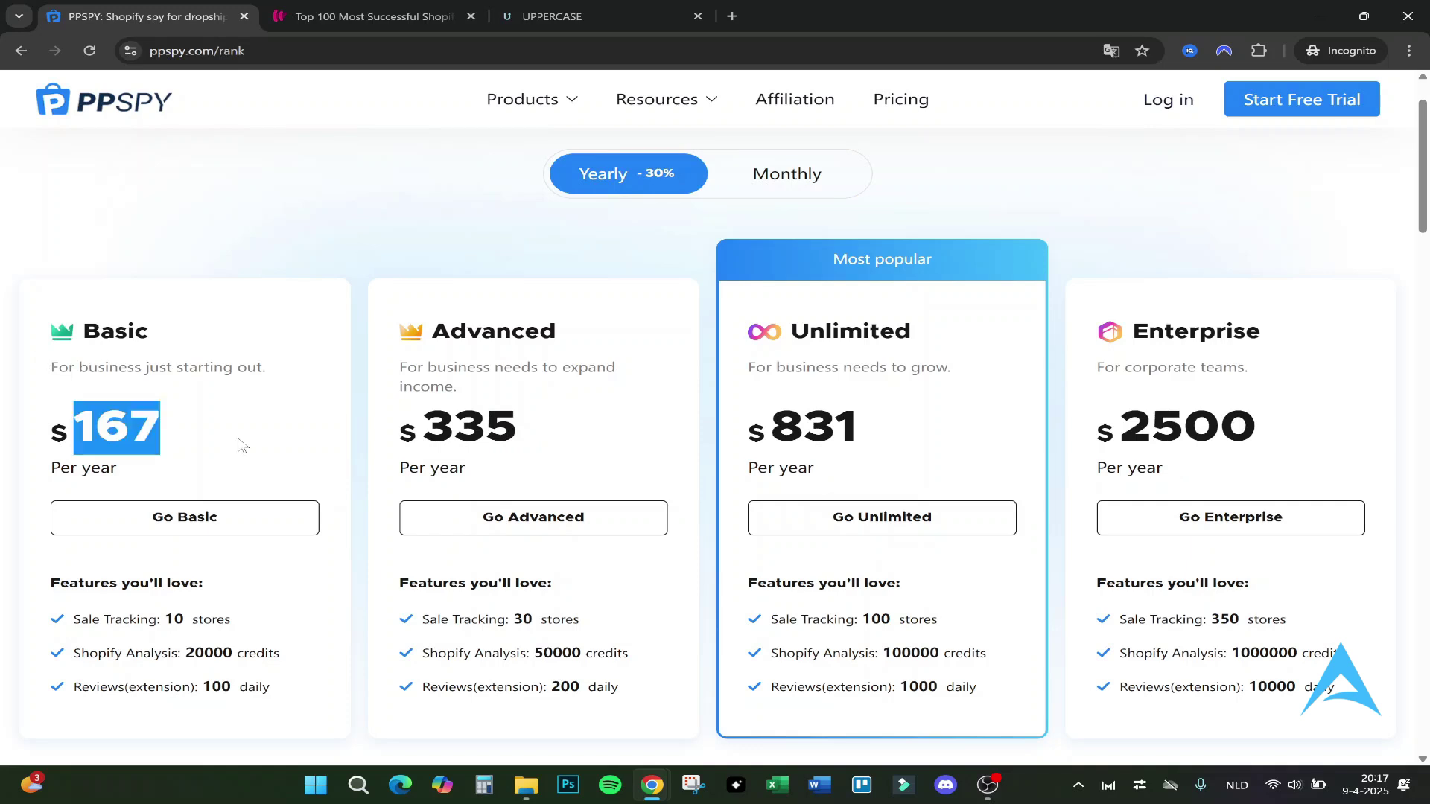
left_click(244, 445)
left_click_drag(407, 430, 702, 434)
left_click(554, 411)
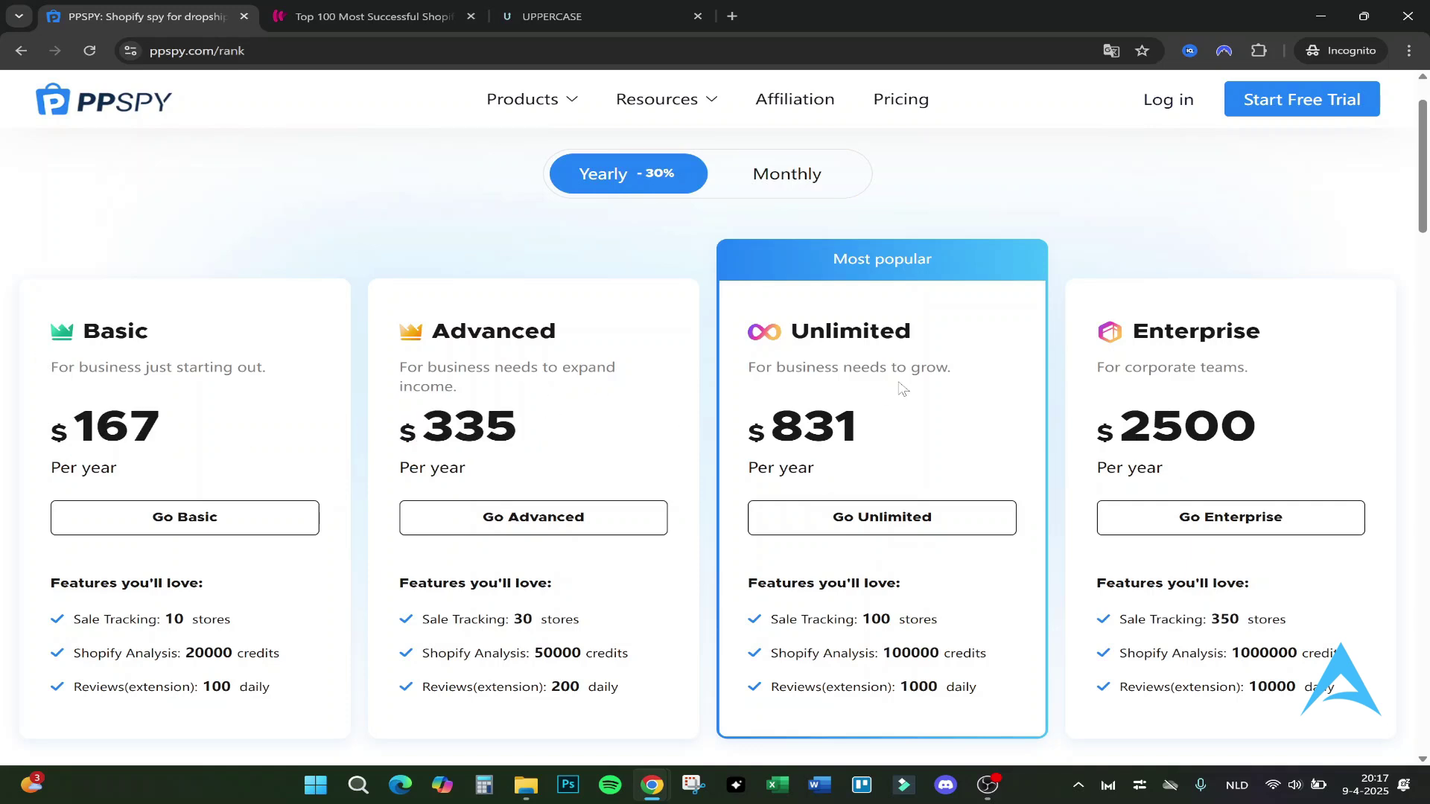
left_click_drag(885, 417, 749, 431)
left_click(749, 431)
left_click_drag(1293, 446, 1118, 437)
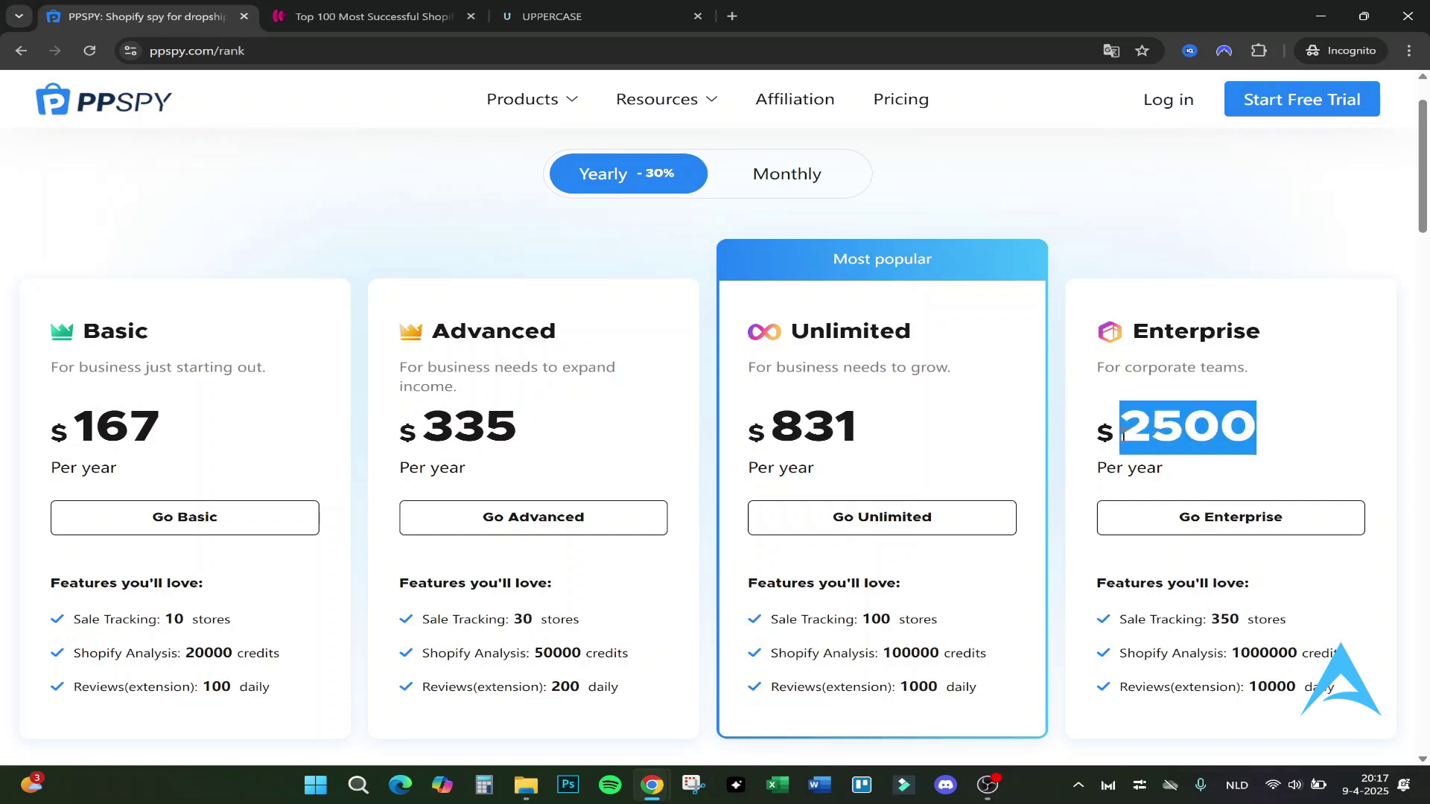
left_click(1119, 280)
scroll(584, 456, "down", 12)
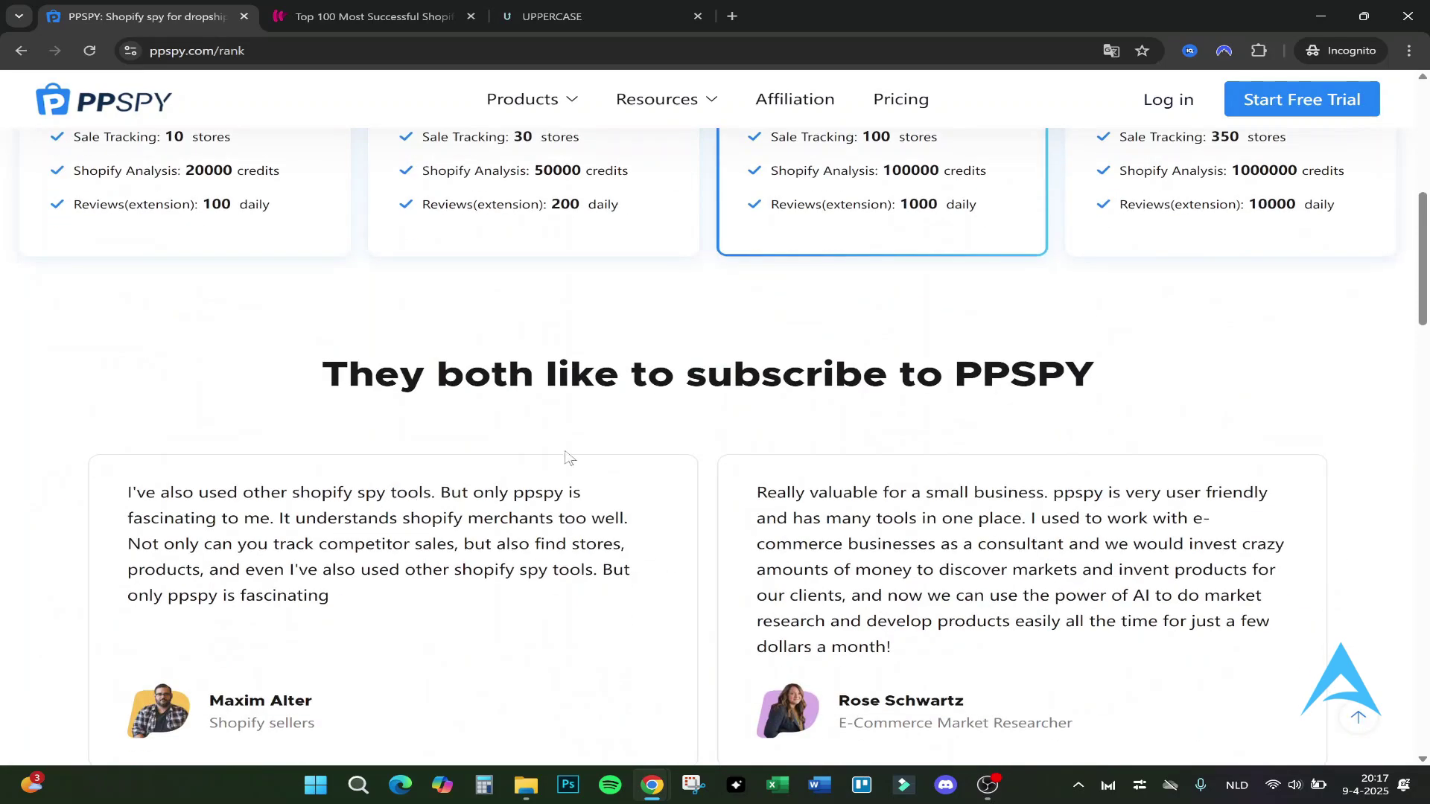
scroll(585, 458, "down", 5)
scroll(584, 457, "up", 20)
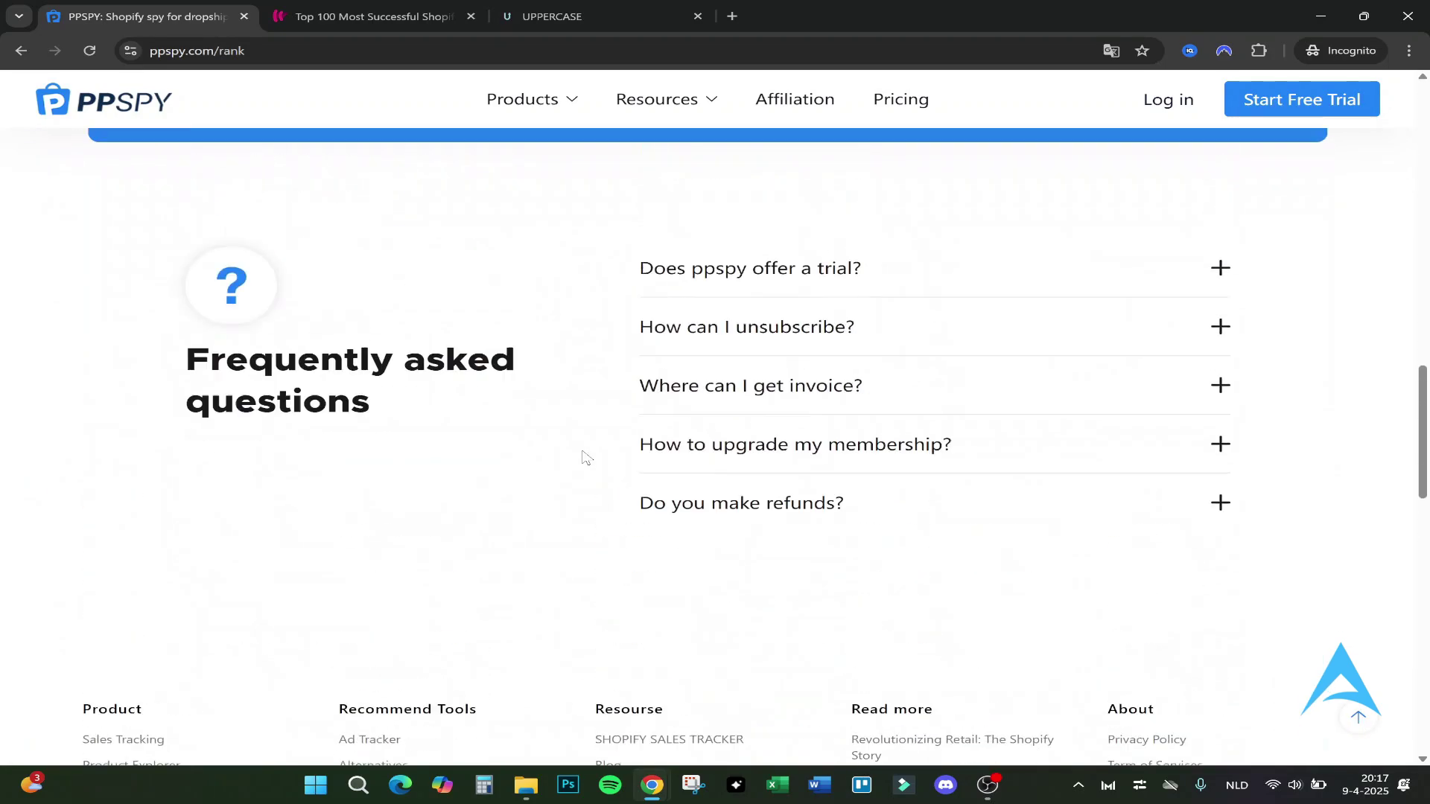
scroll(585, 456, "up", 1)
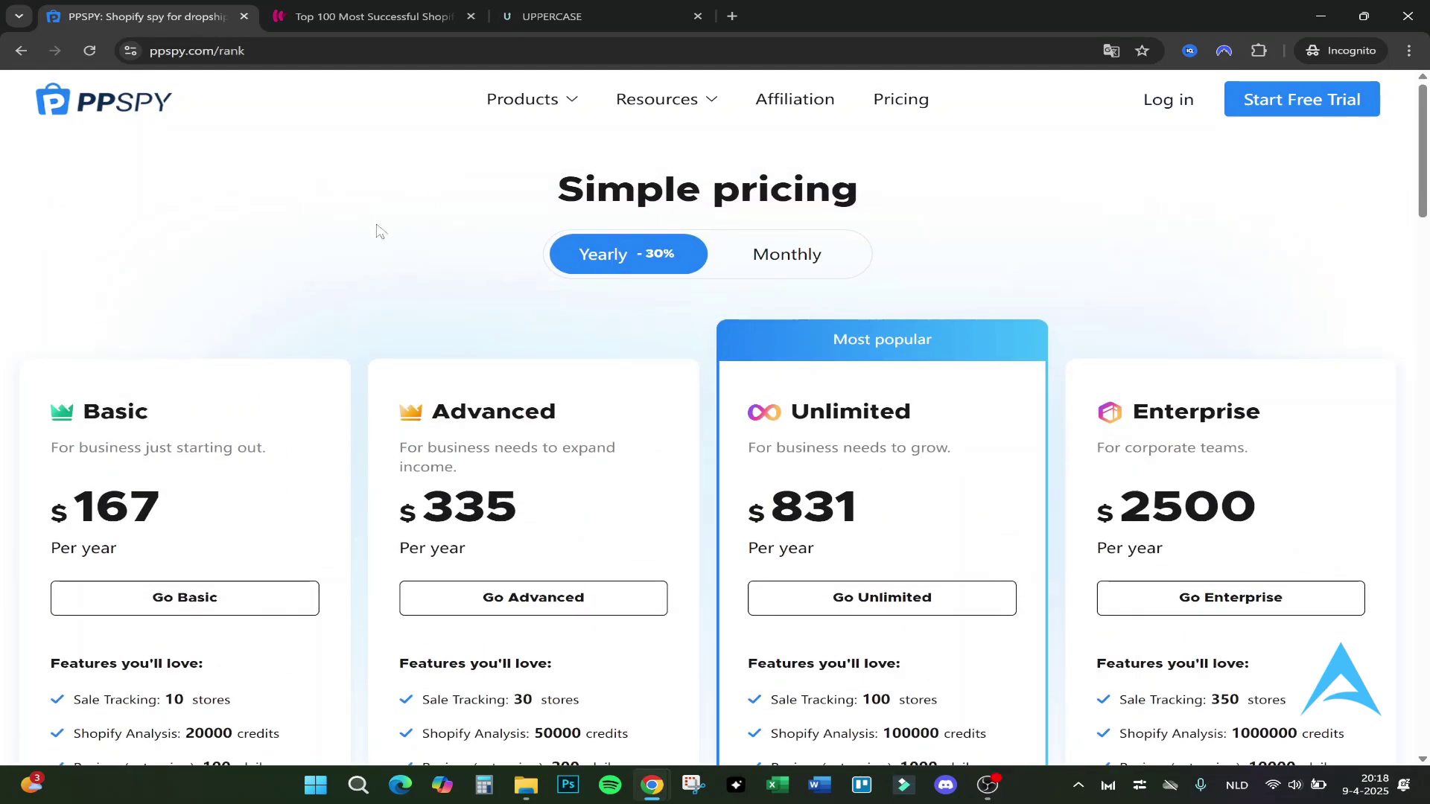